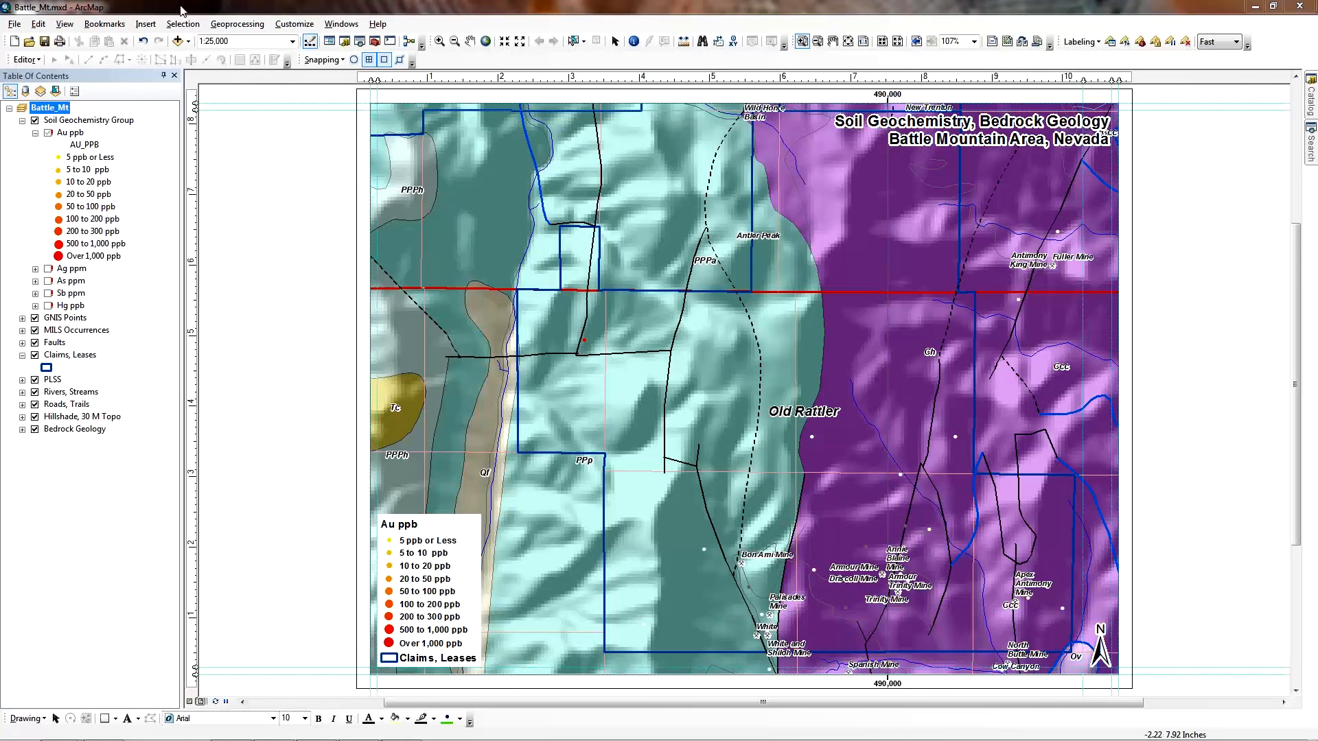
- Enter the author's name in the map document's Credits field, fix the typo, and confirm the properties
click(14, 24)
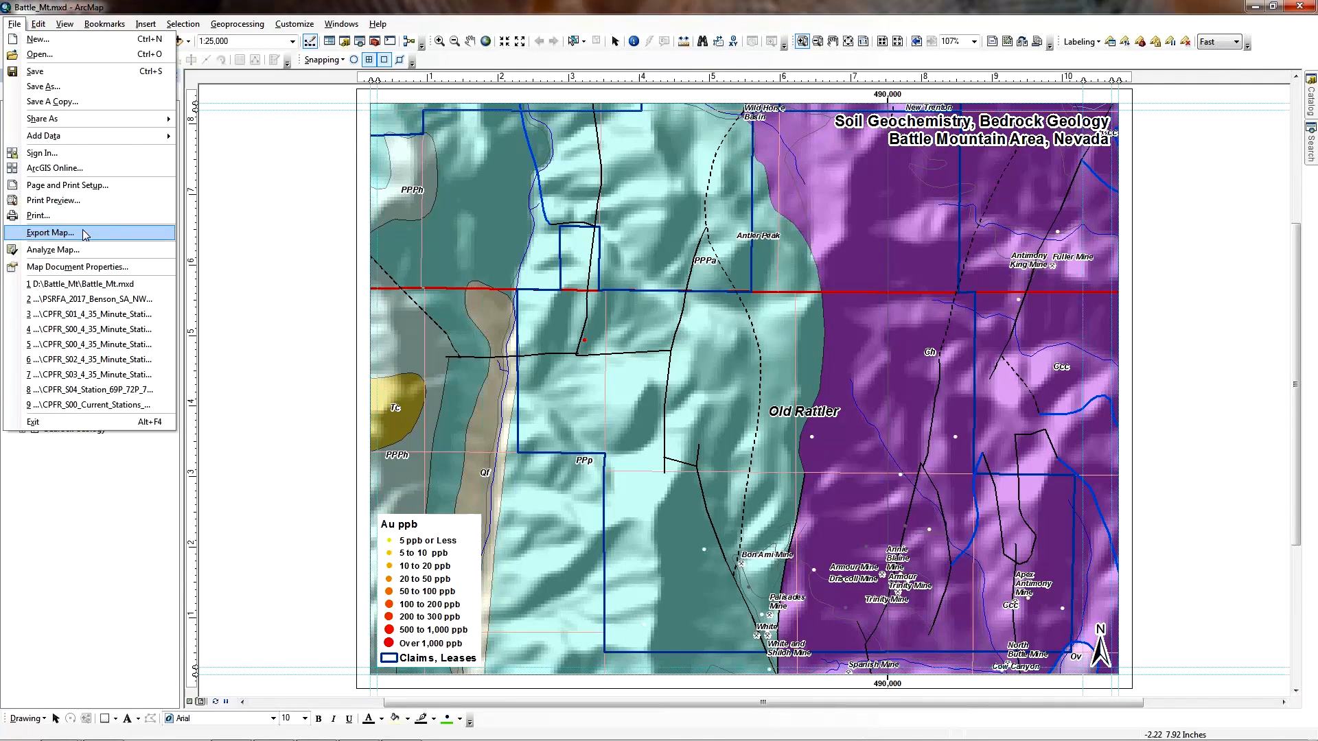
click(78, 267)
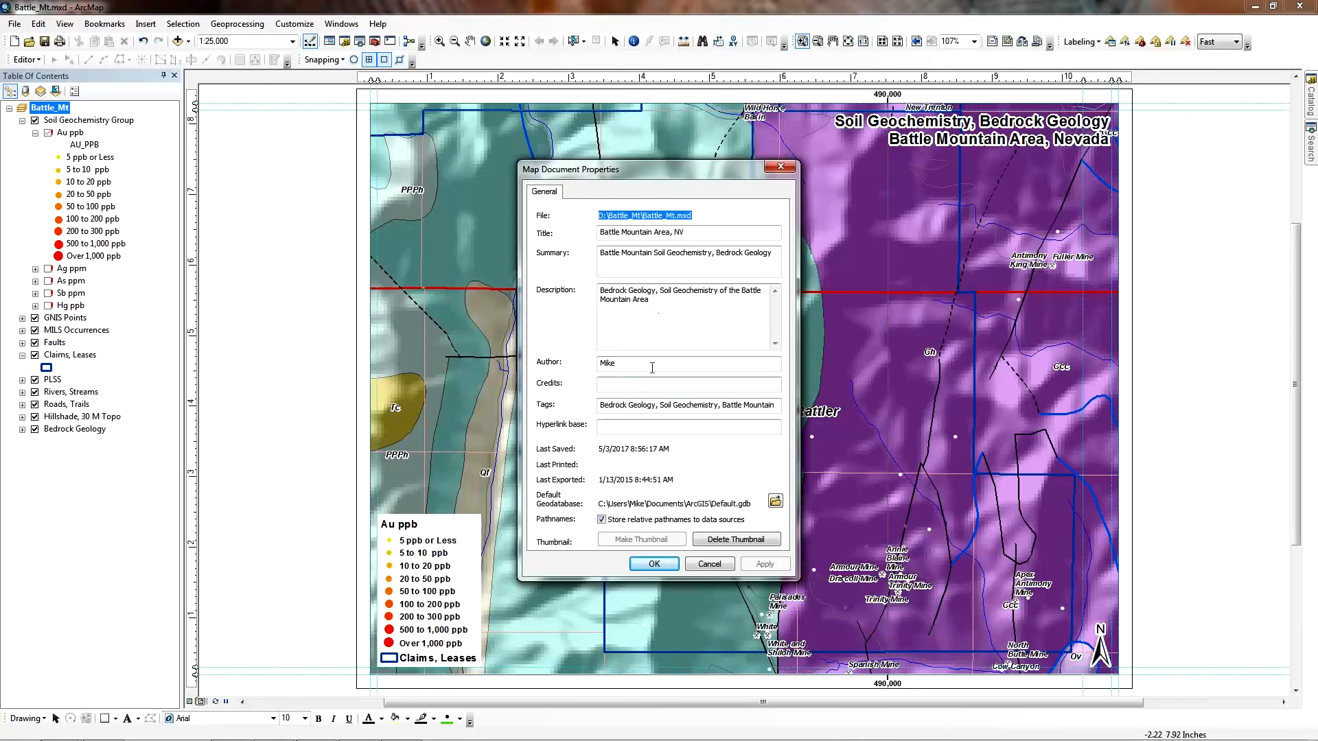
click(638, 385)
text(M. J. rice)
key(BackSpace)
key(BackSpace)
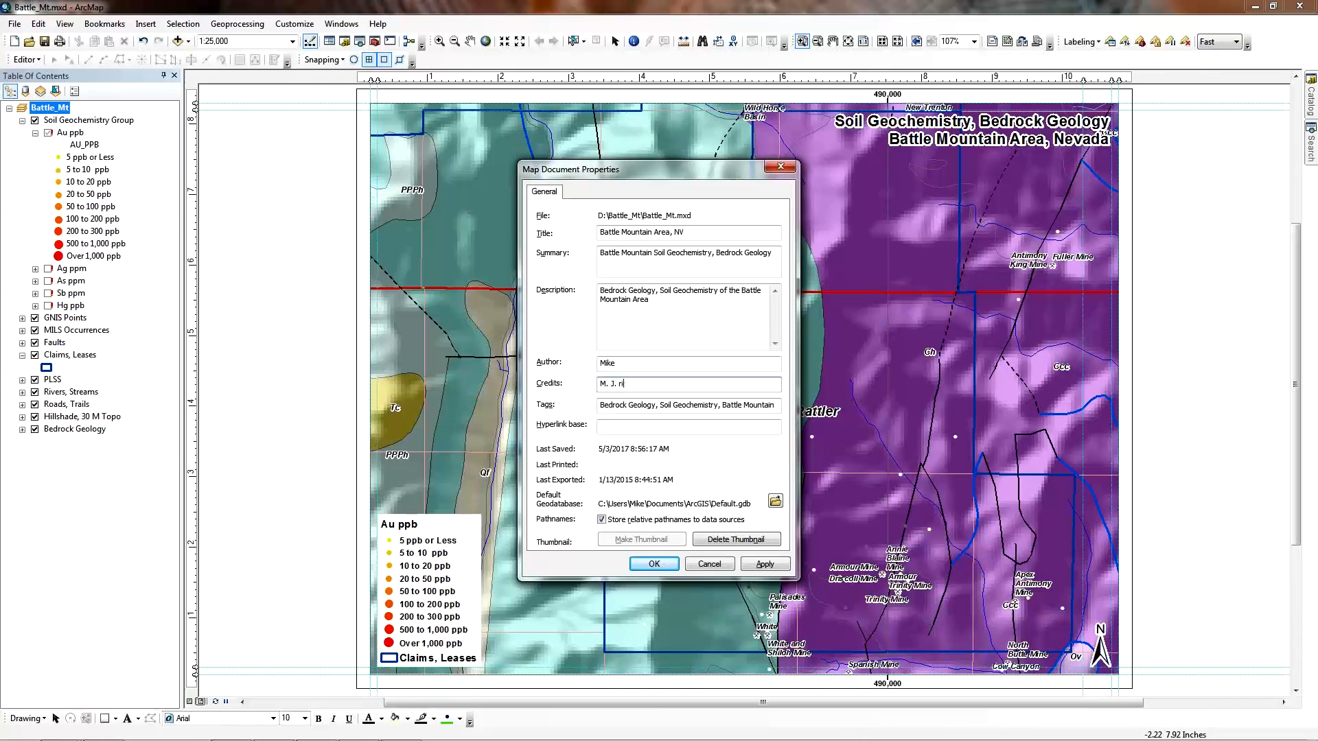
text(Price)
click(654, 564)
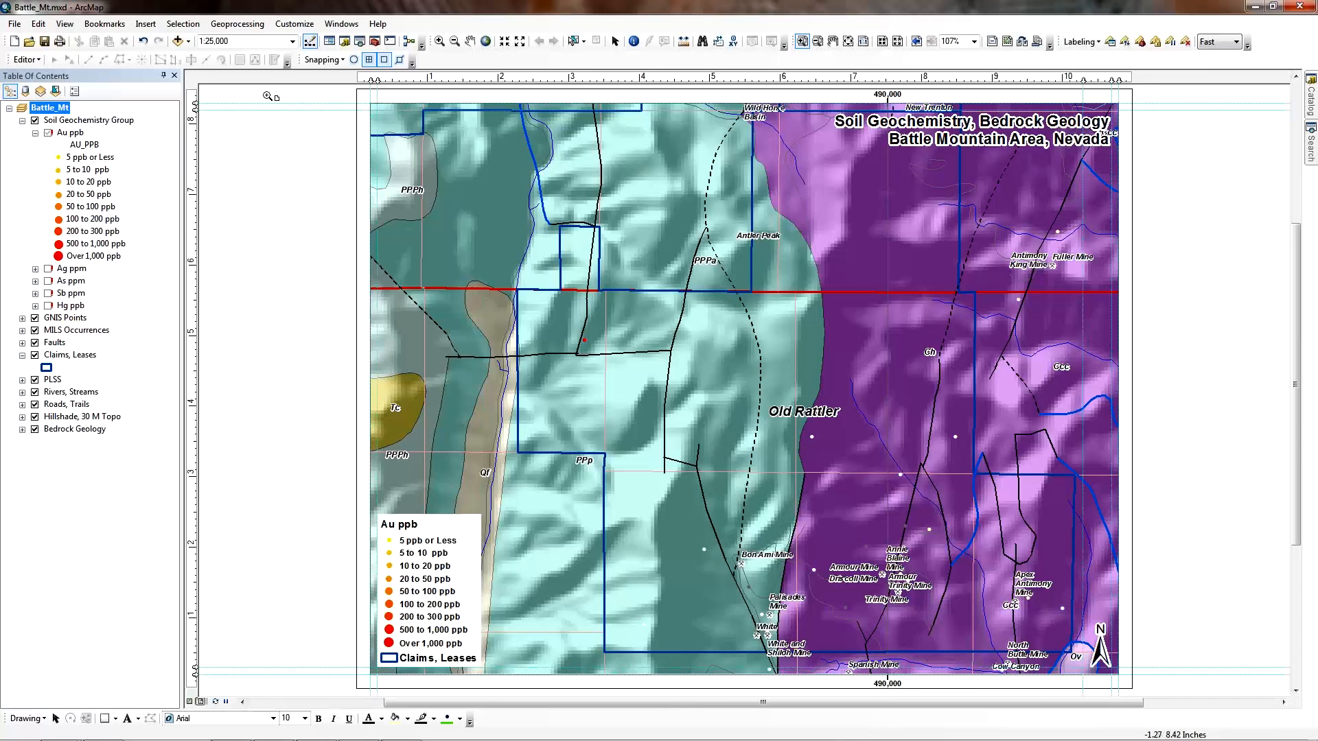
click(110, 27)
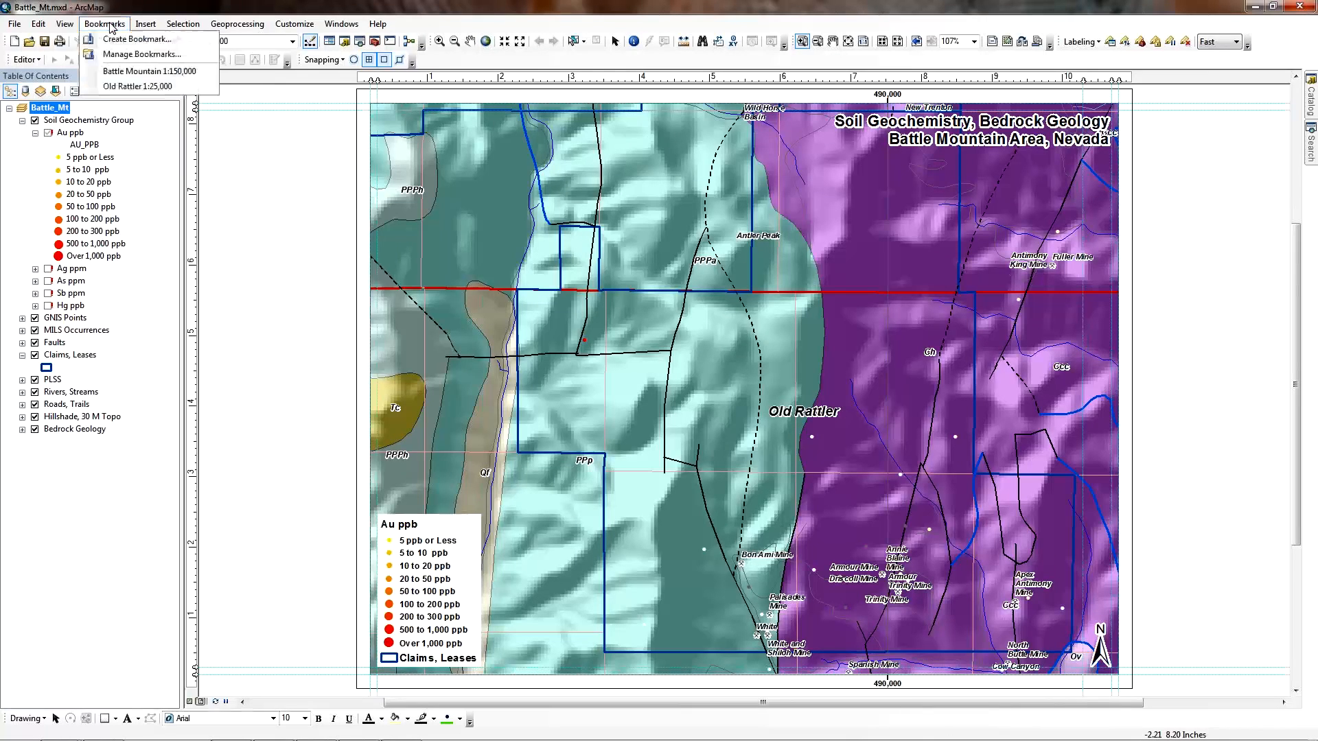
click(135, 73)
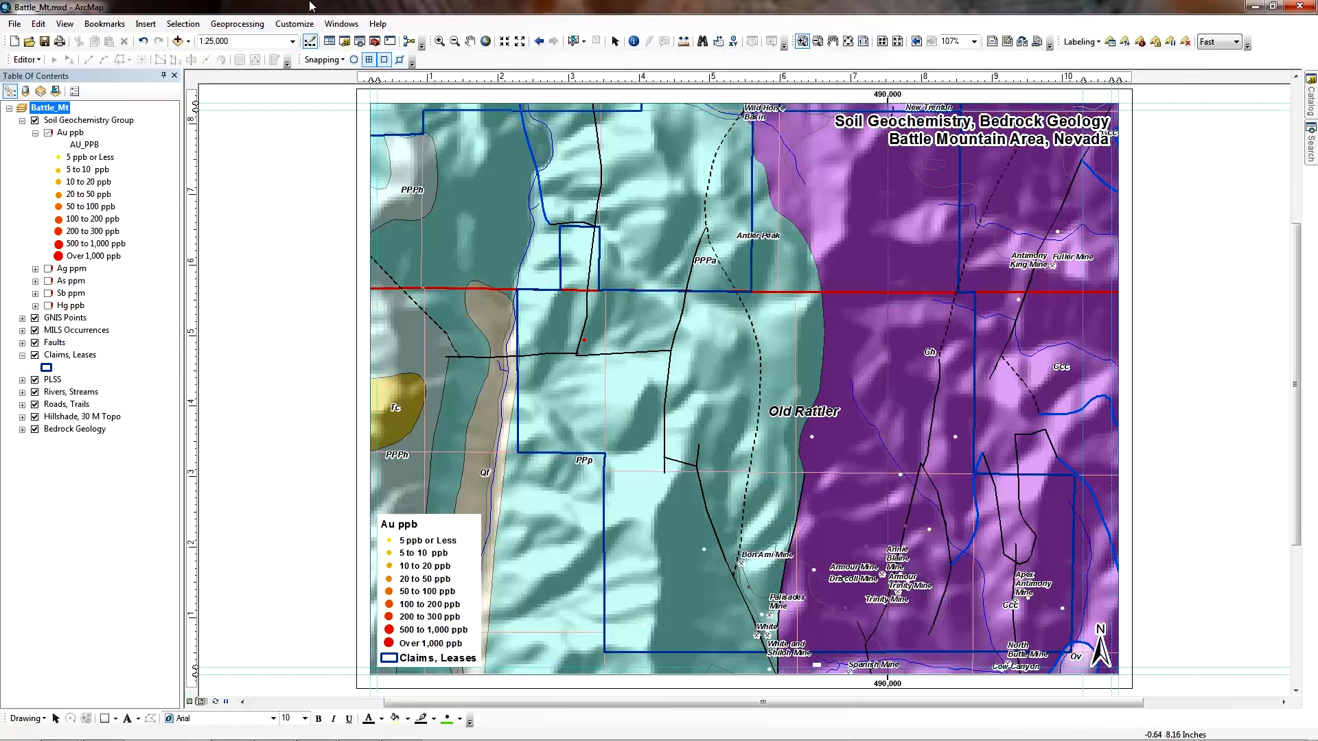
click(74, 356)
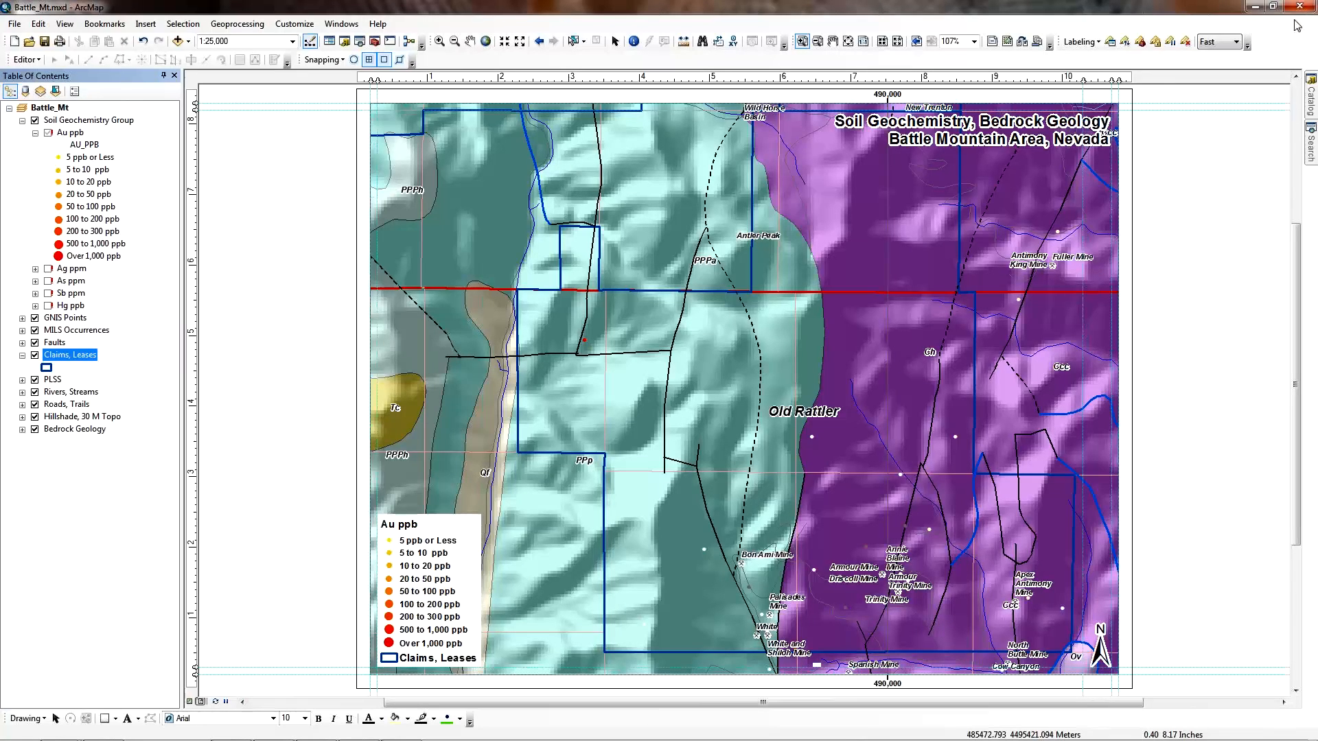
- Bring up the Geochemistry_Soil spreadsheet and select the Au_ppb, Ag_ppm, As_ppm, Sb_ppm and Hg_ppm columns
click(1257, 9)
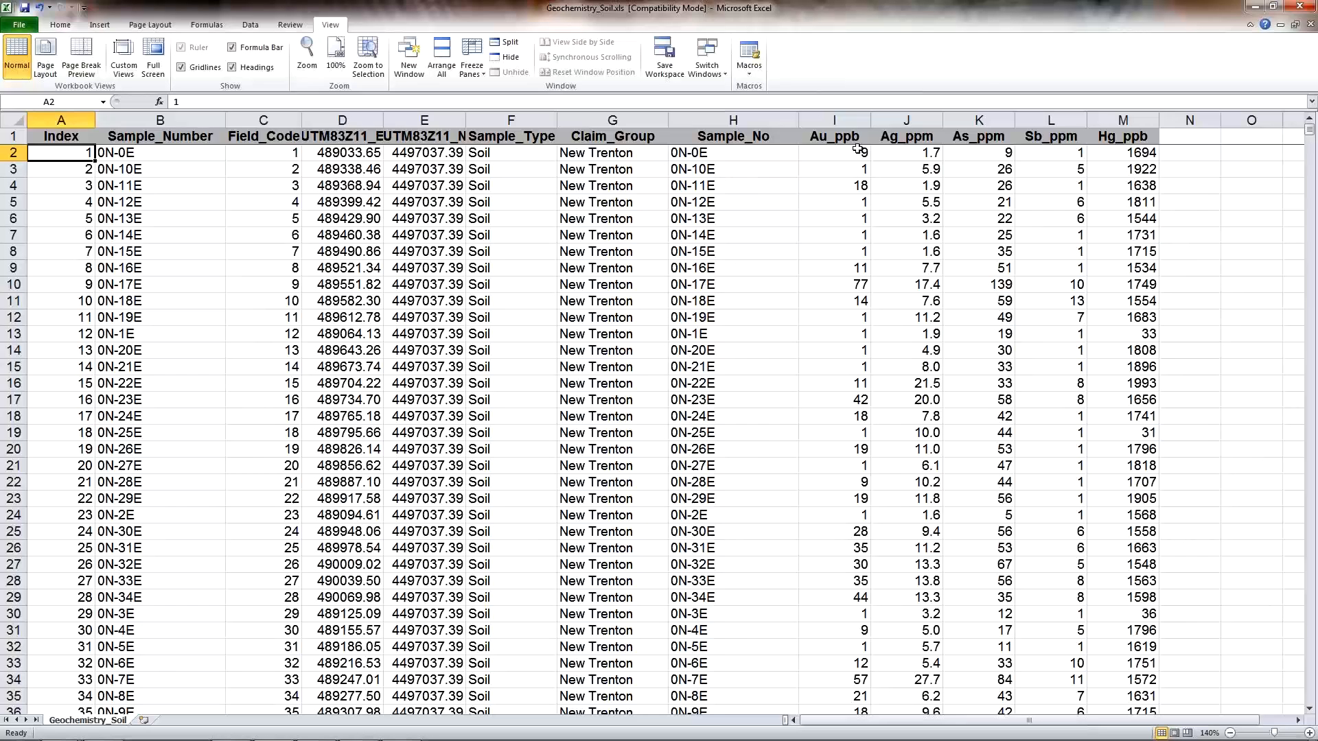
click(833, 120)
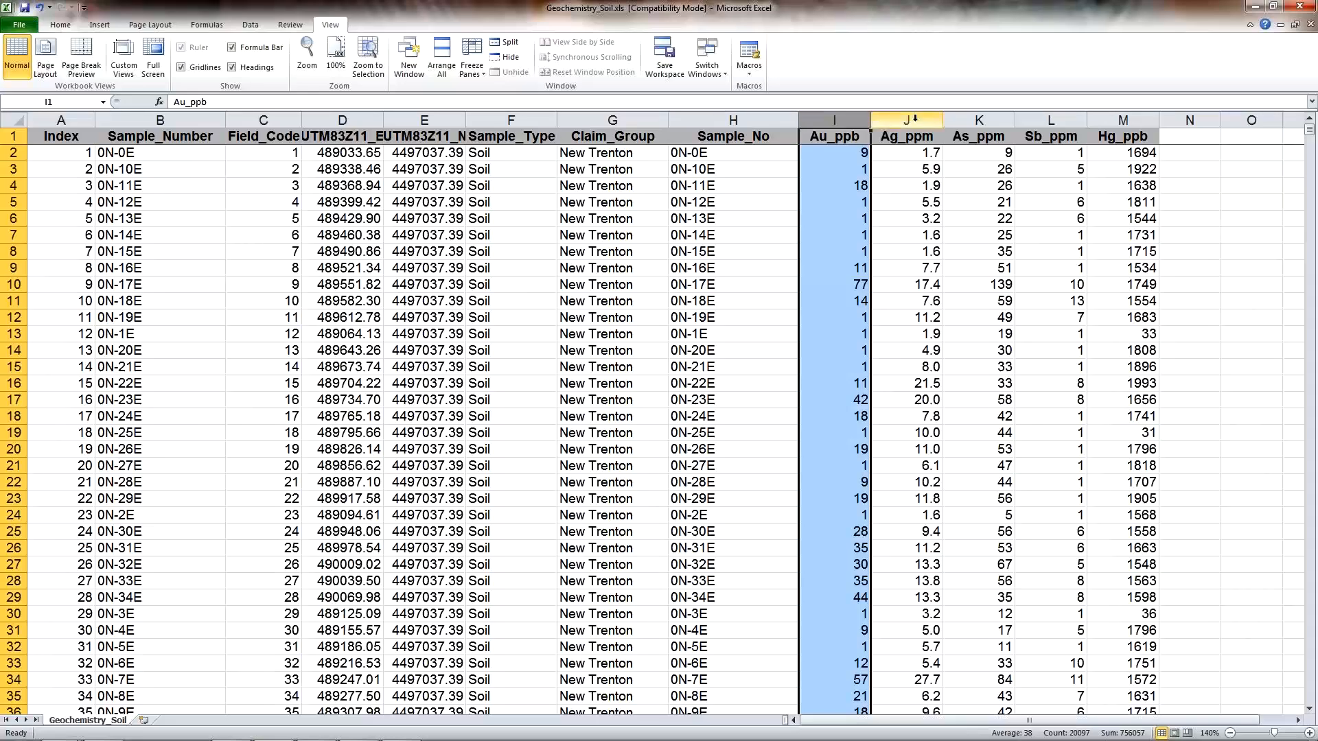
click(893, 119)
click(983, 119)
click(1050, 119)
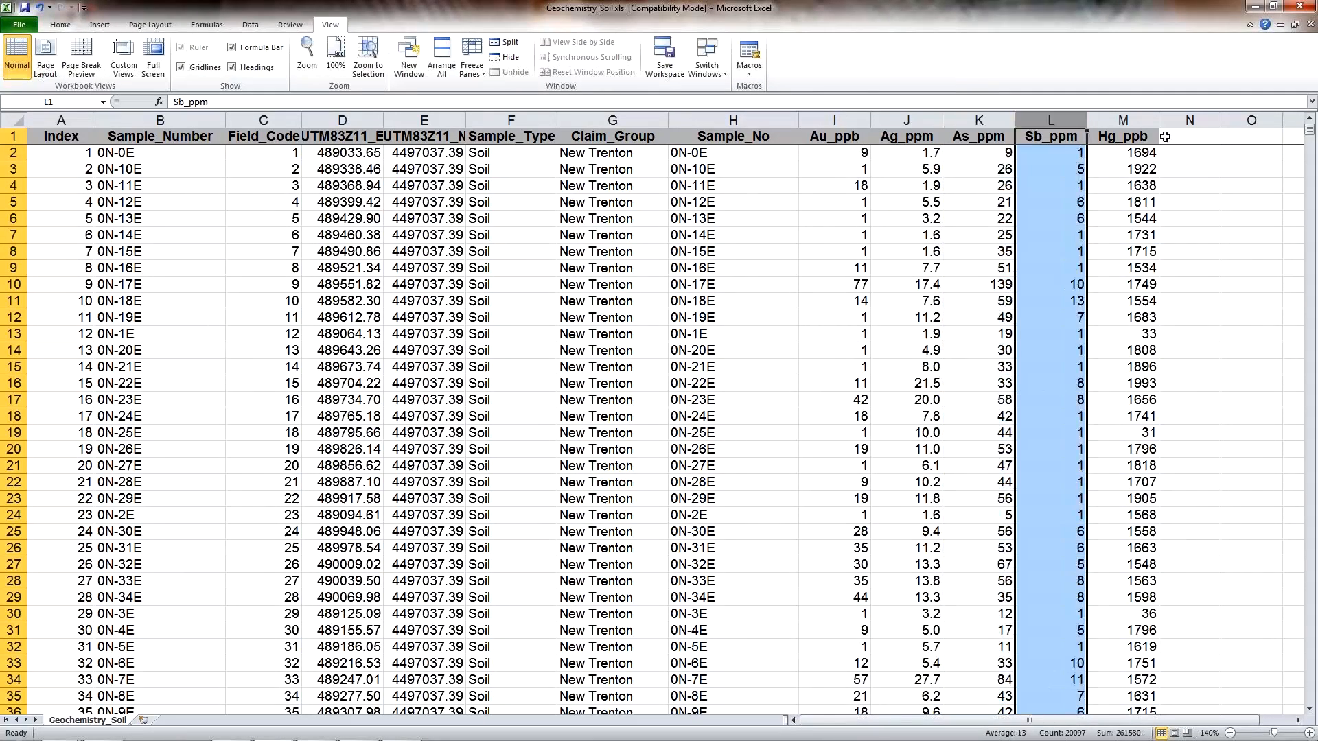
click(1123, 119)
- Jump from cell A2 to the last sample rows and back to the top, then minimize Excel
click(56, 158)
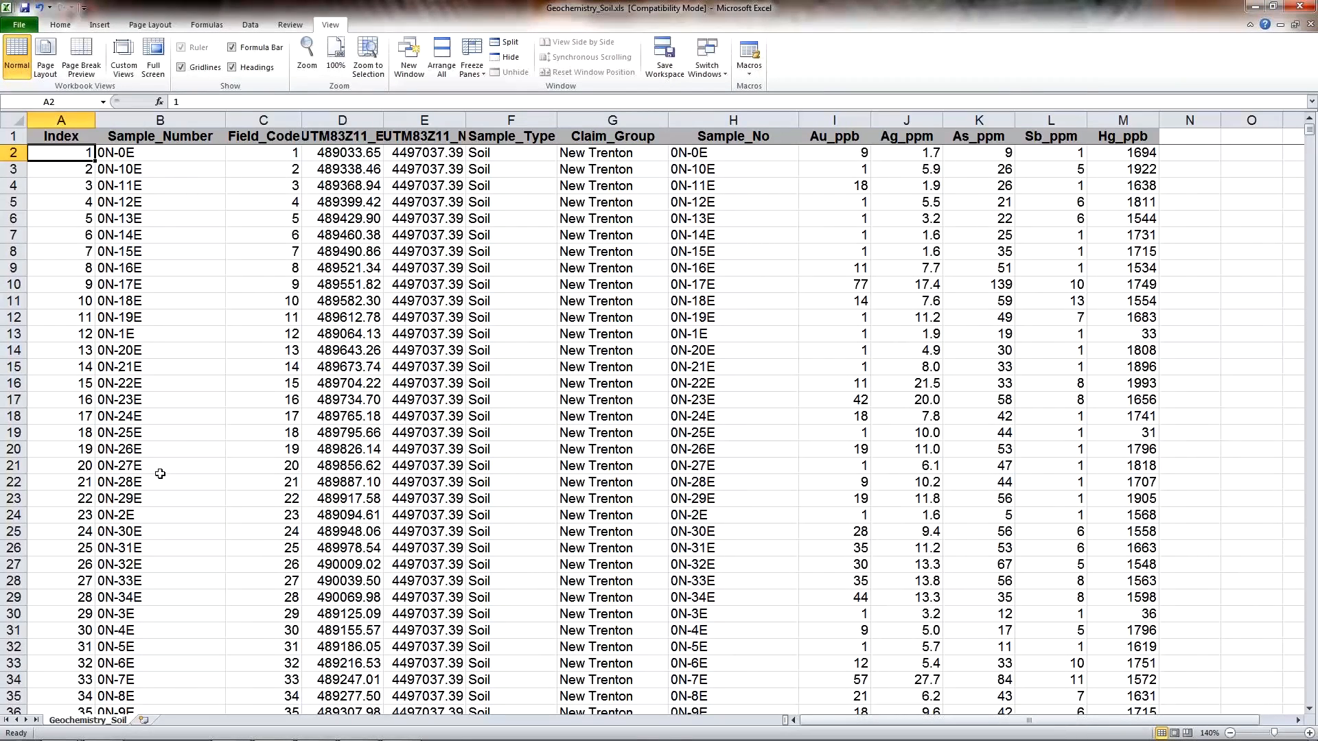
key(ctrl+Down)
key(ctrl+Home)
click(1255, 9)
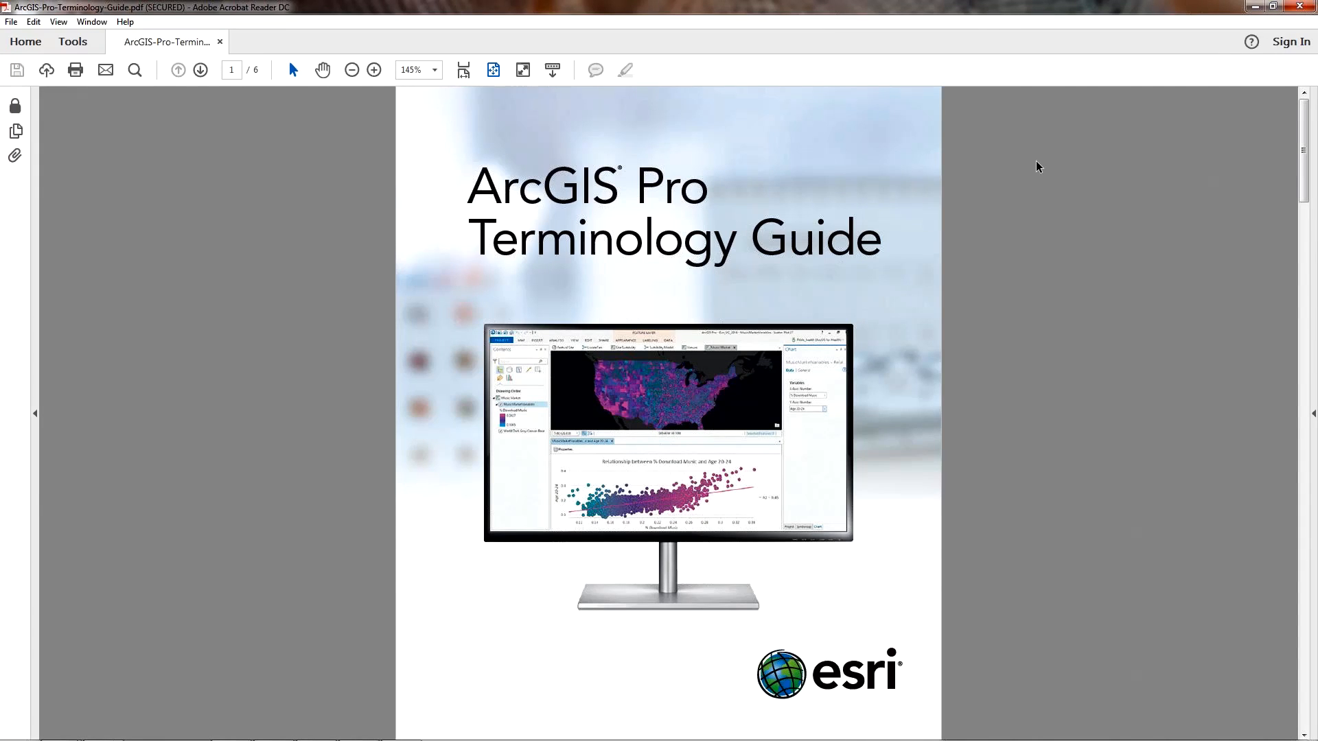
- Scroll the Terminology Guide from its cover through page 2 to the Essential Terminology table on page 3
scroll(1036, 167, down, 1)
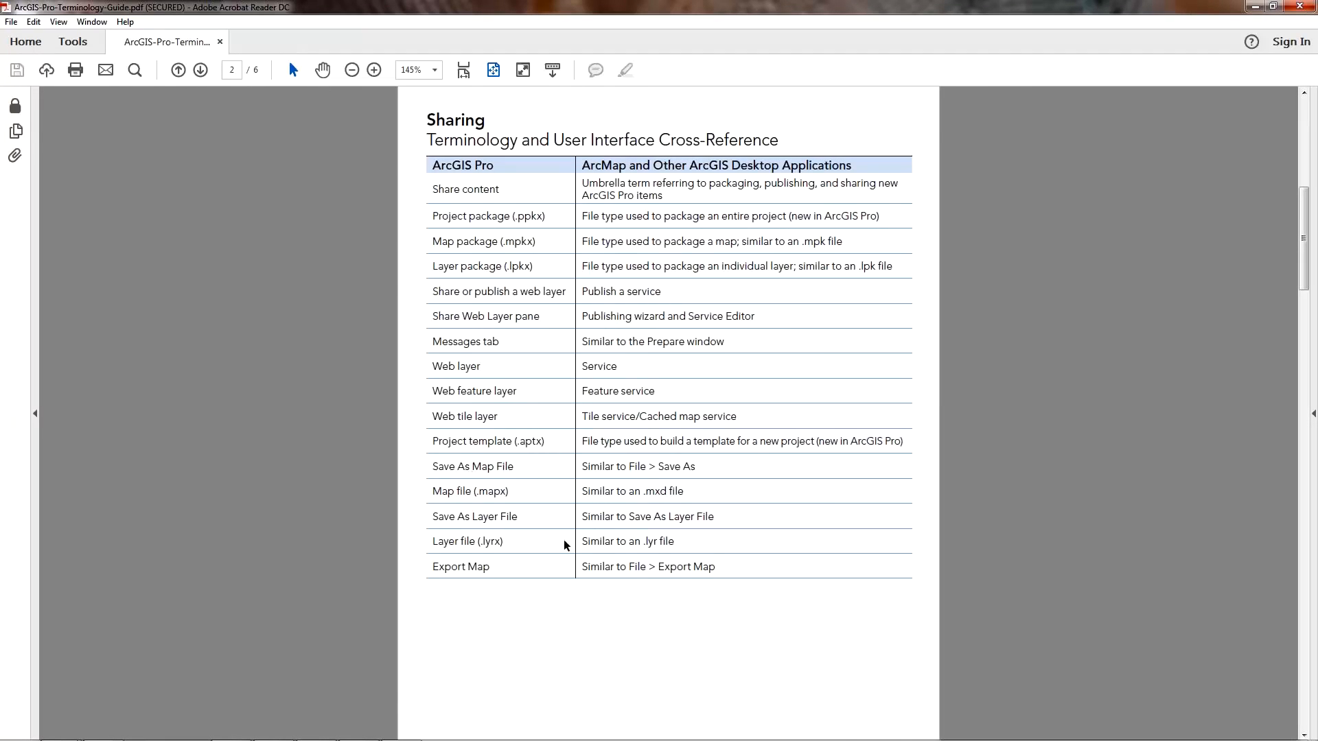
scroll(564, 546, down, 1)
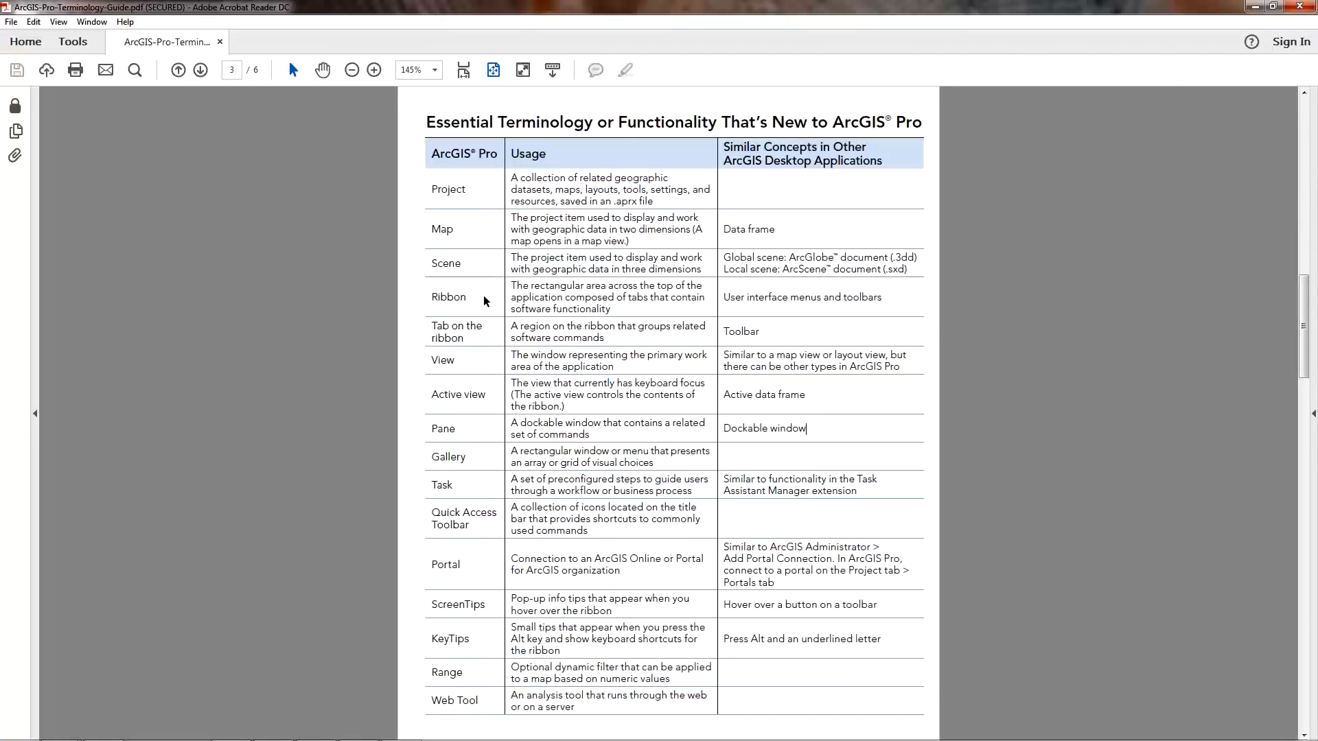
- Minimize Acrobat Reader and return to the Battle_Mt map document in ArcMap
click(1256, 9)
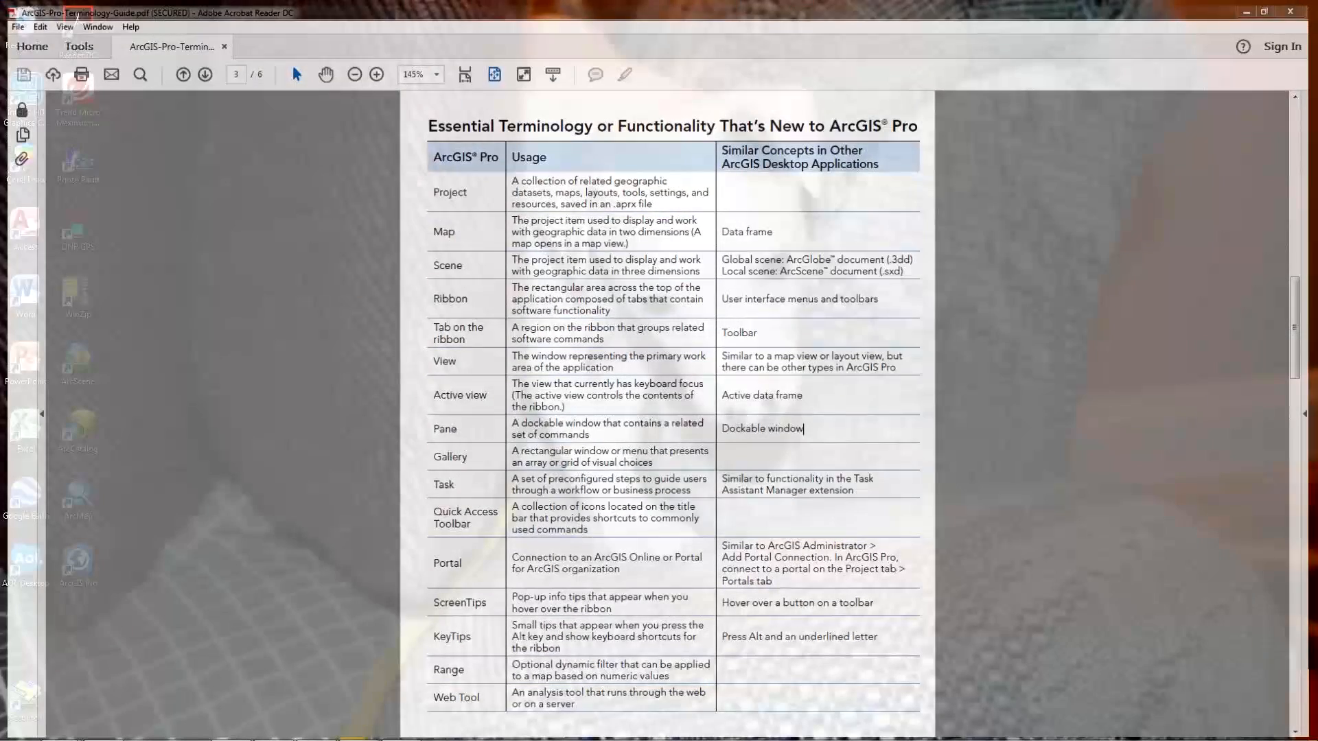
click(359, 728)
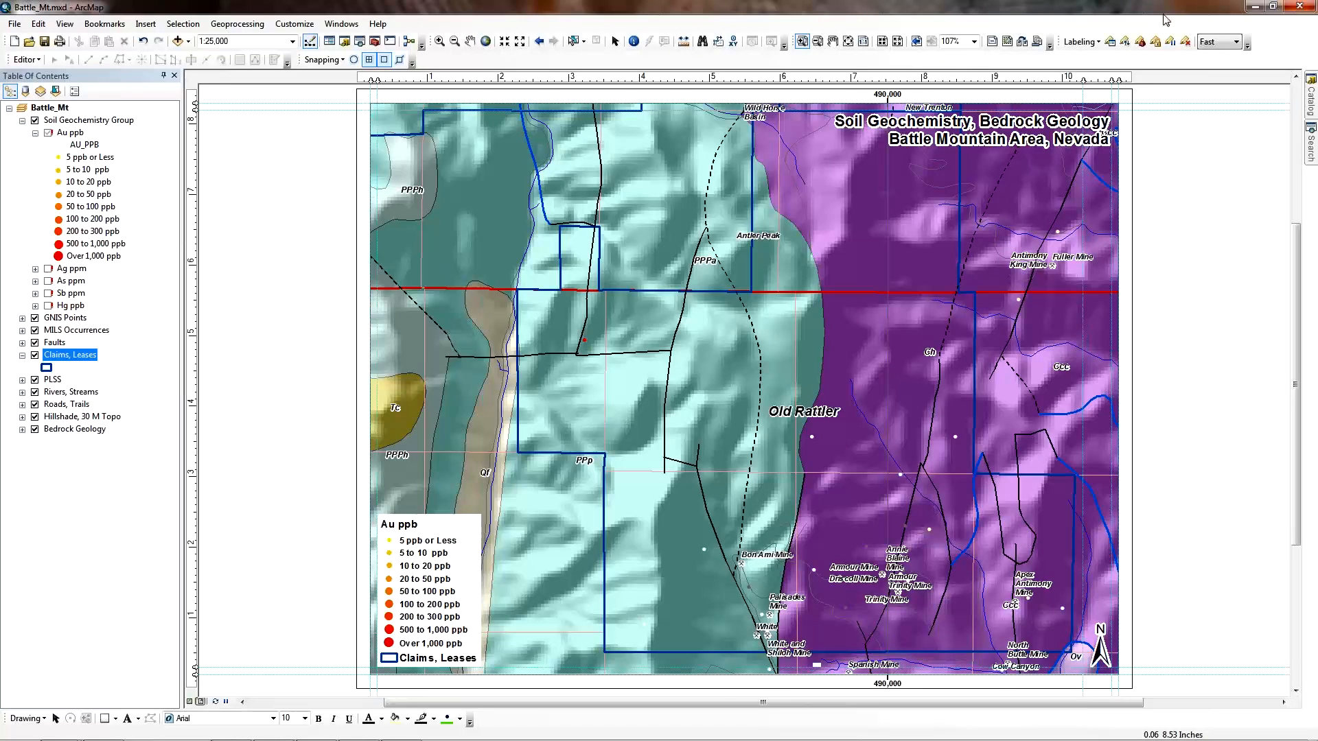
- Minimize ArcMap and switch to ArcGIS Pro's start page
click(1258, 9)
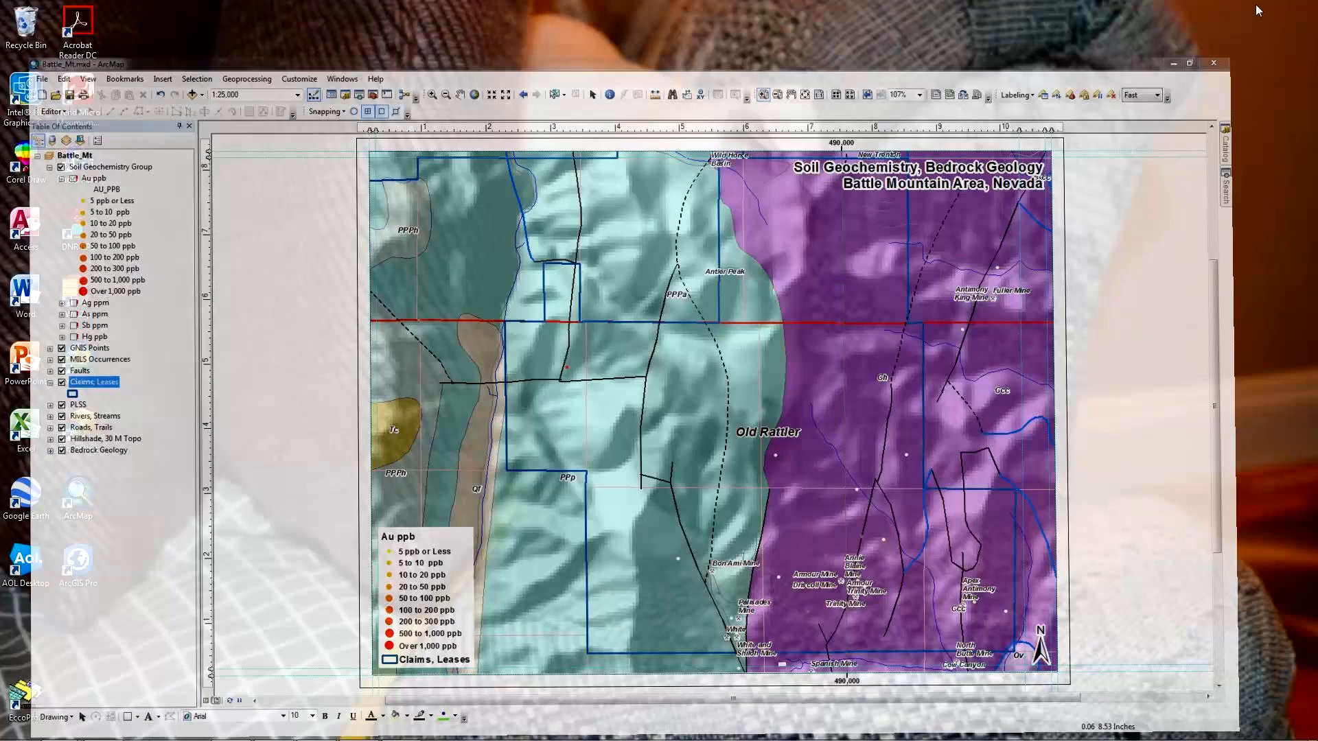
click(315, 729)
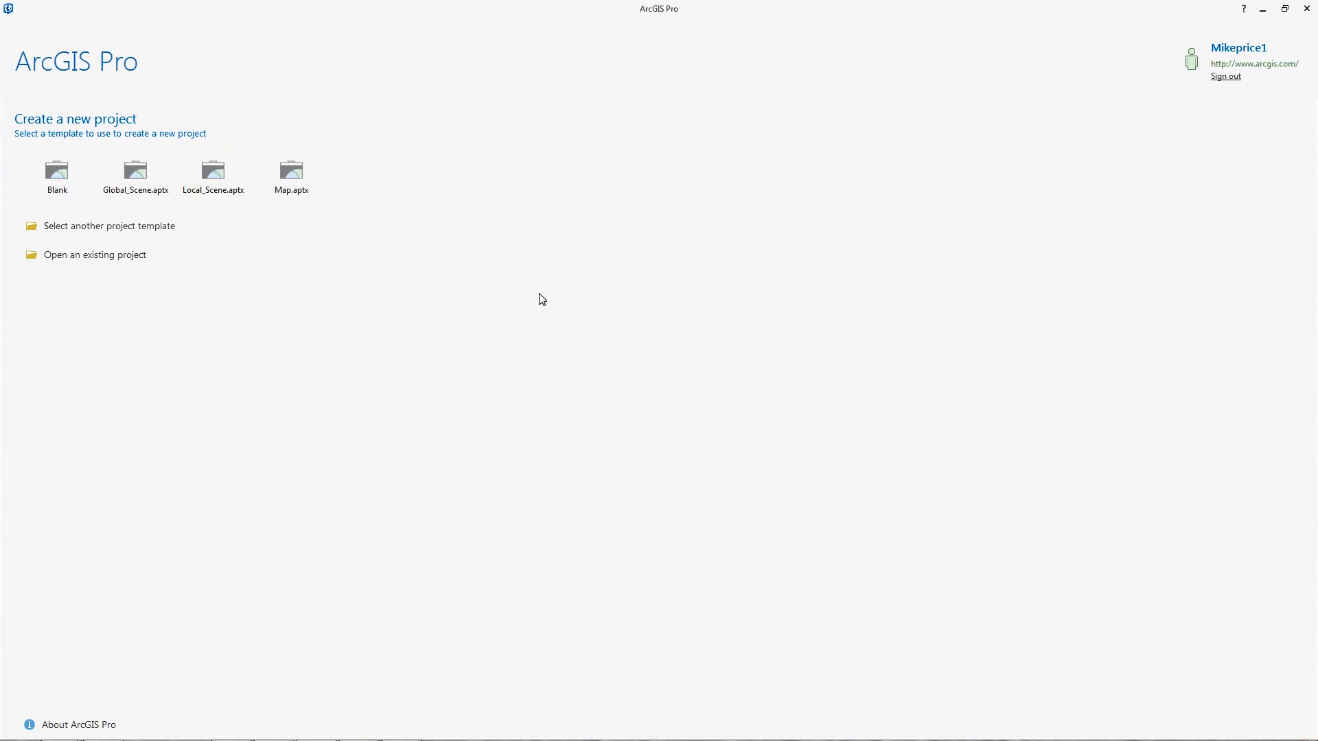
- Choose the Blank template and replace the default MyProject name with Battle_Mt_Pro
click(57, 176)
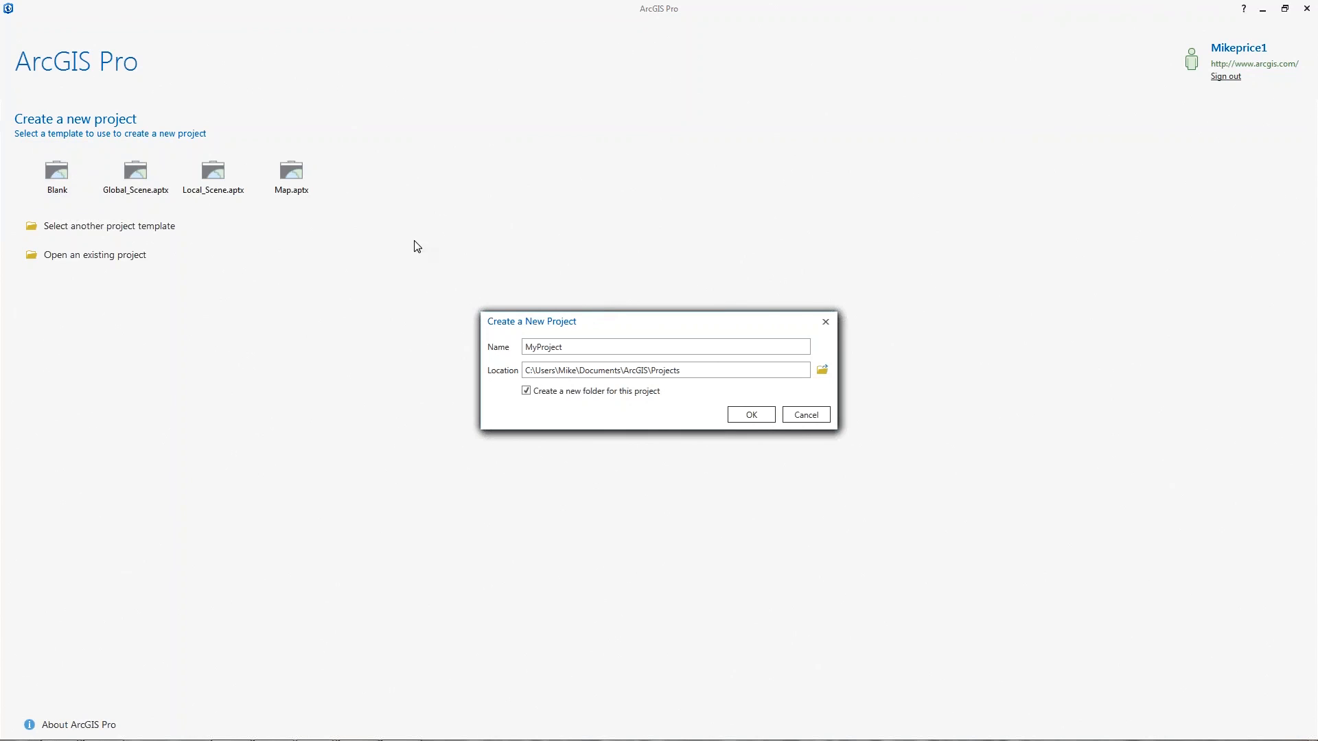
drag(589, 348, 449, 342)
text(Battle_M)
text(t_Pro)
- Set the project location to D:\Battle_Mt, keep 'Create a new folder' checked, and create Battle_Mt_Pro
click(822, 370)
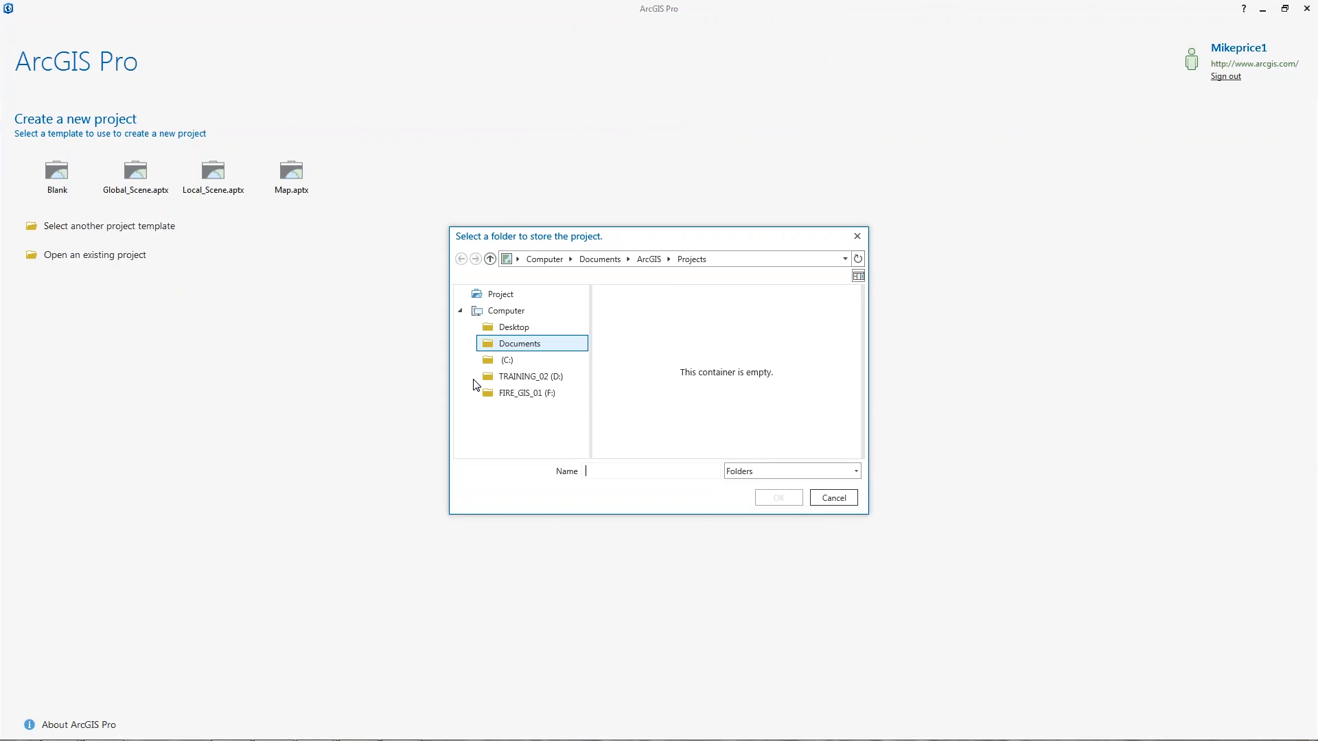
click(491, 379)
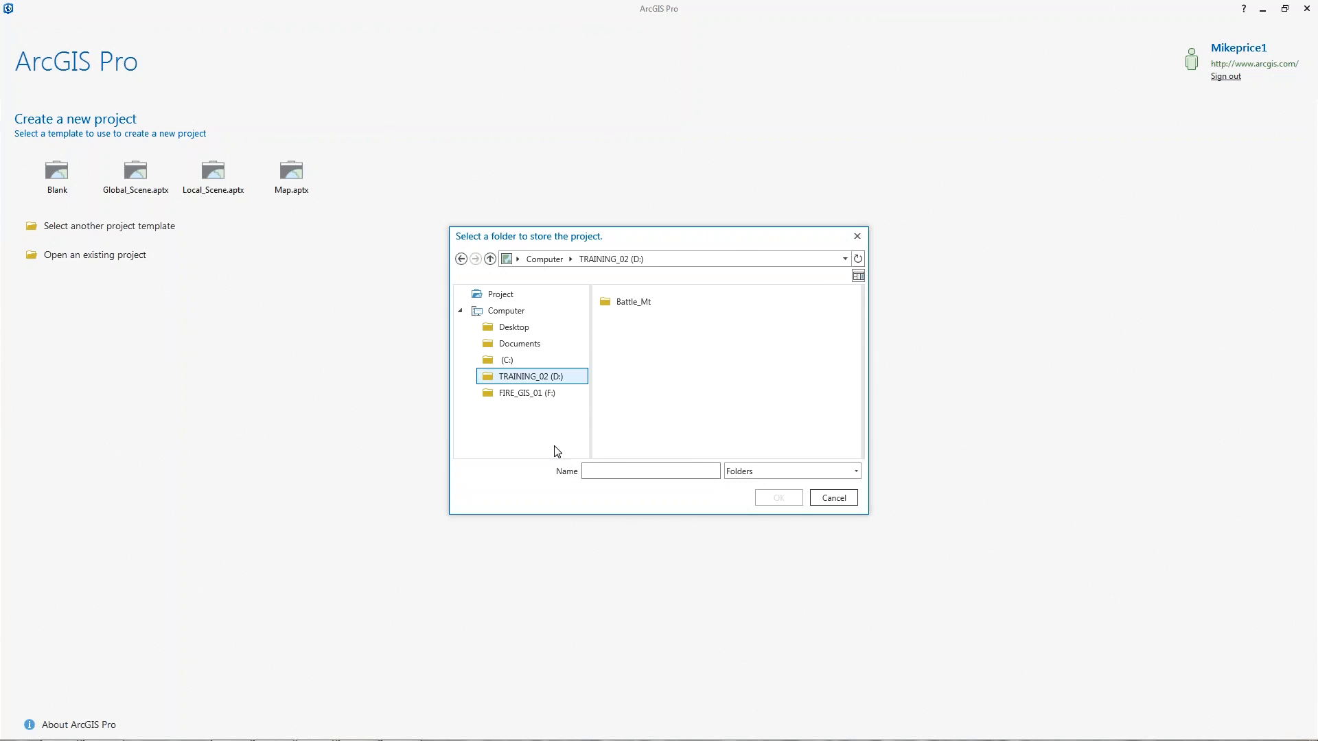
click(648, 303)
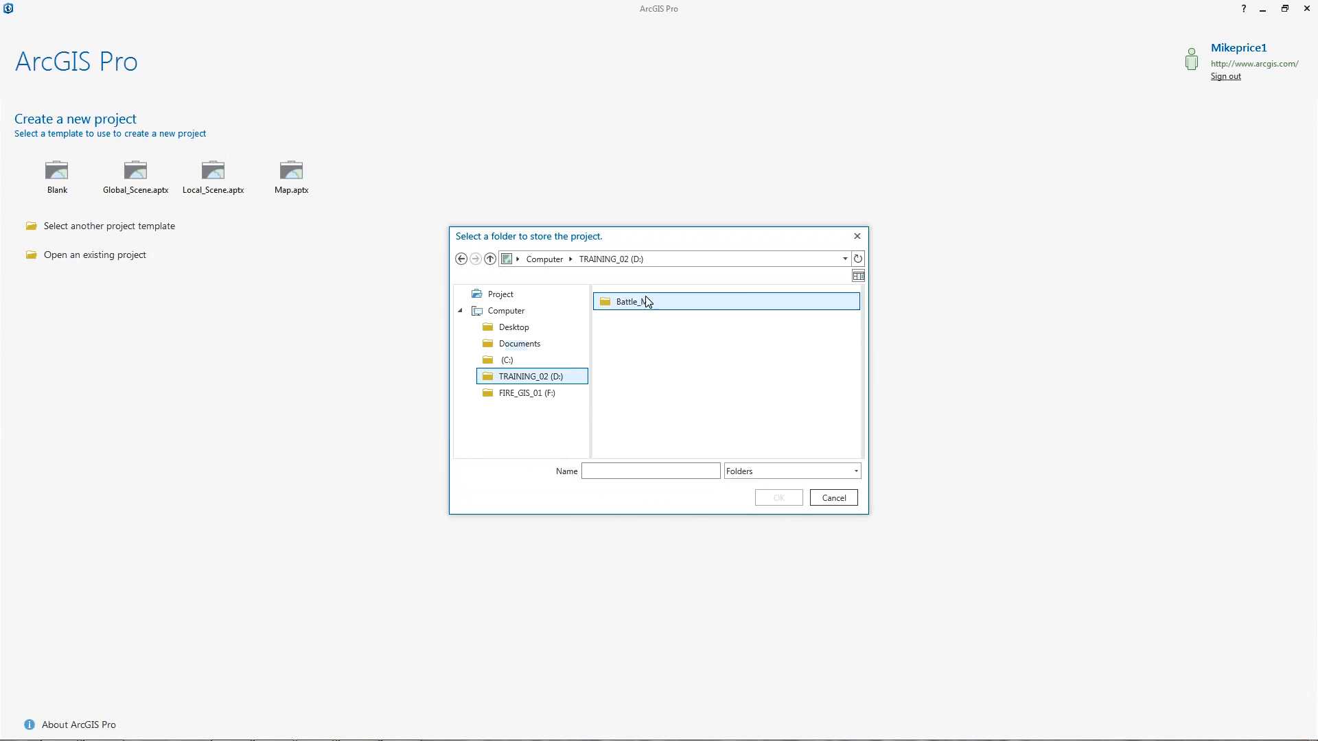
double_click(605, 302)
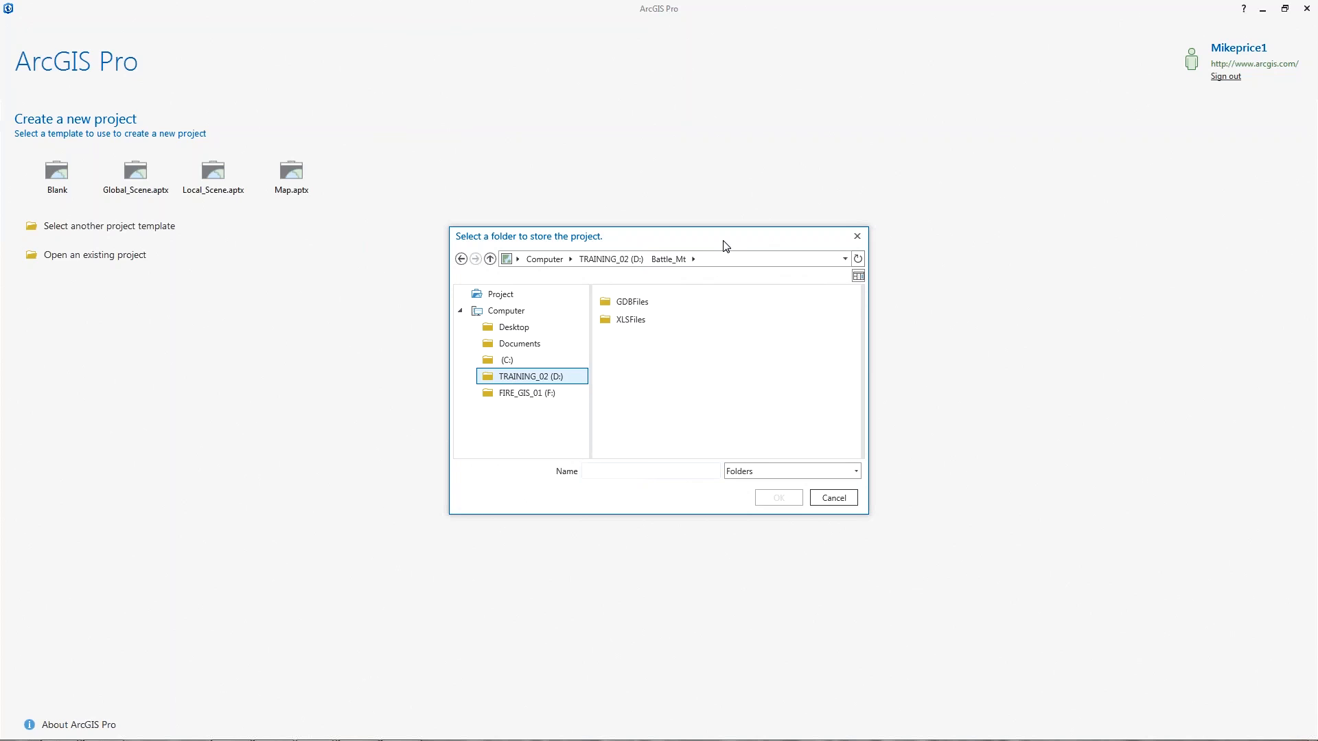
text(Battle)
key(BackSpace)
key(BackSpace)
key(BackSpace)
key(BackSpace)
key(BackSpace)
key(BackSpace)
click(488, 378)
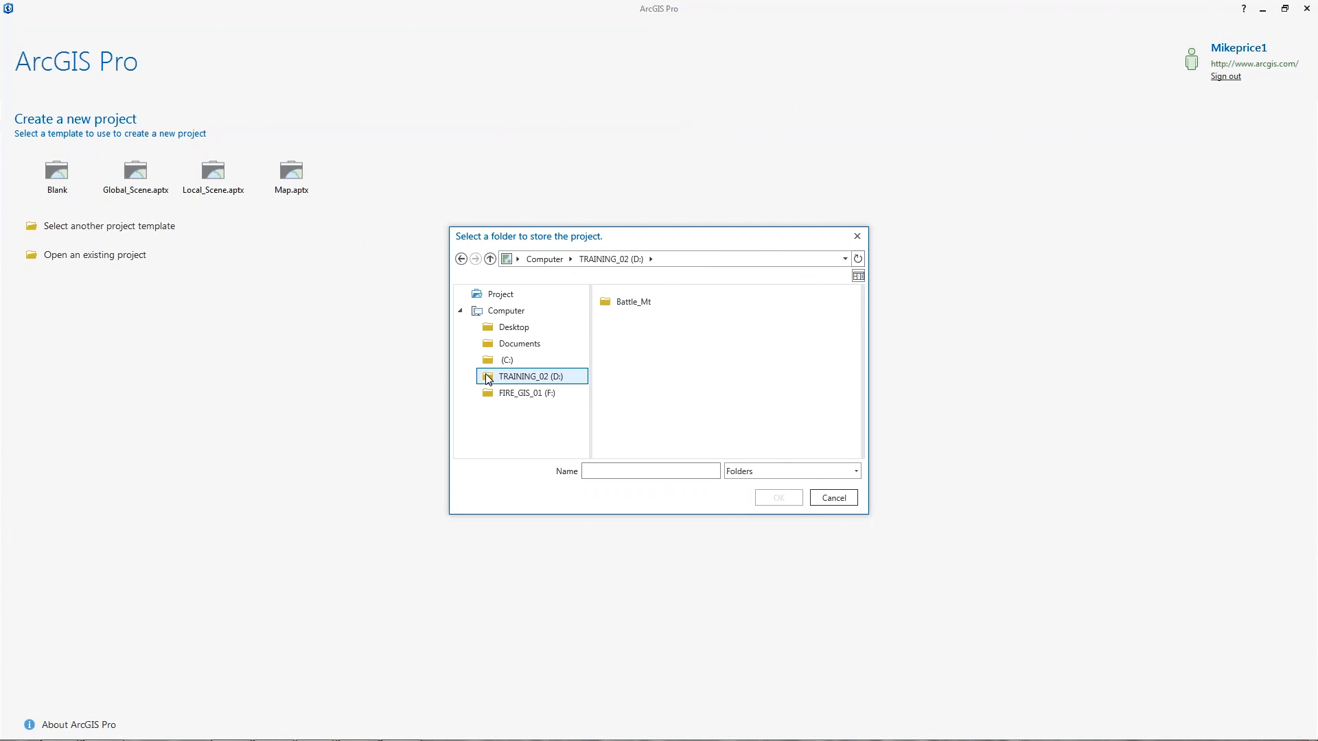
click(605, 303)
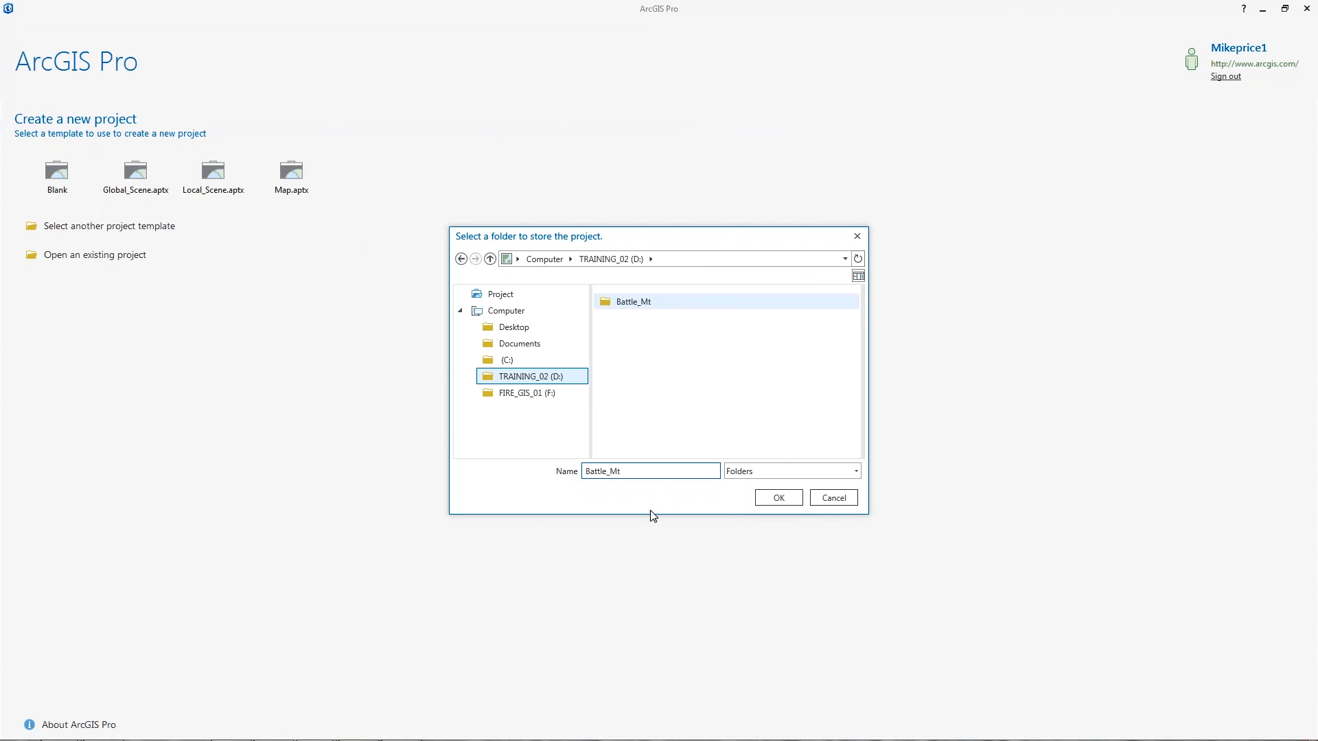
click(780, 499)
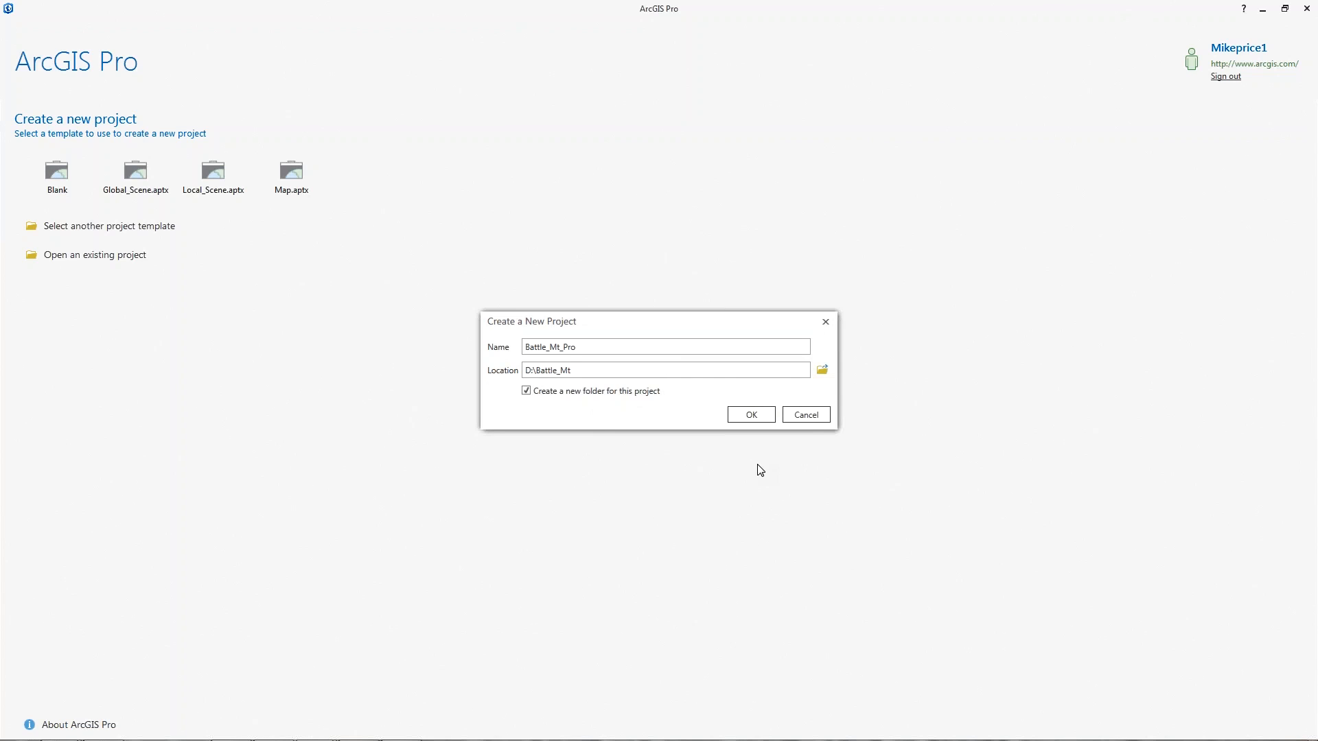
click(752, 415)
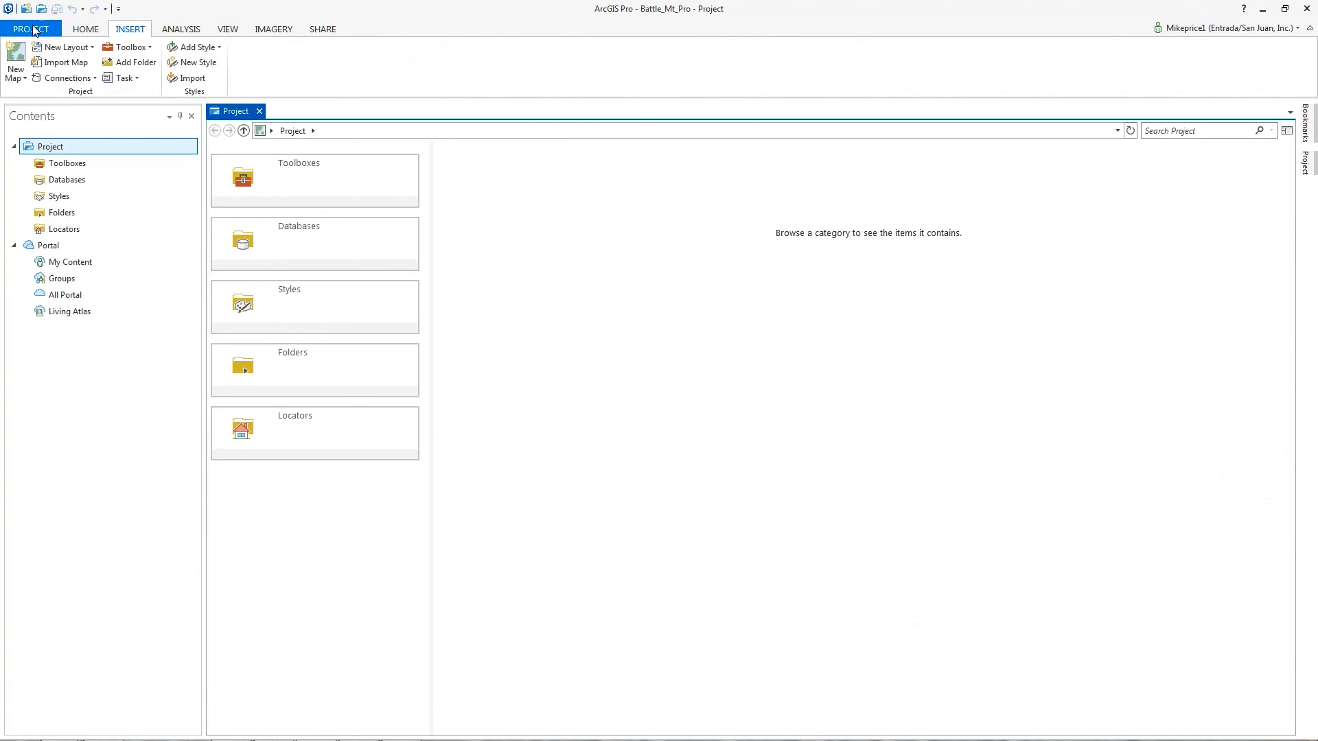
- Look over the Project, Home, Insert, Analysis and View tabs, then choose Import Map on Insert
click(33, 30)
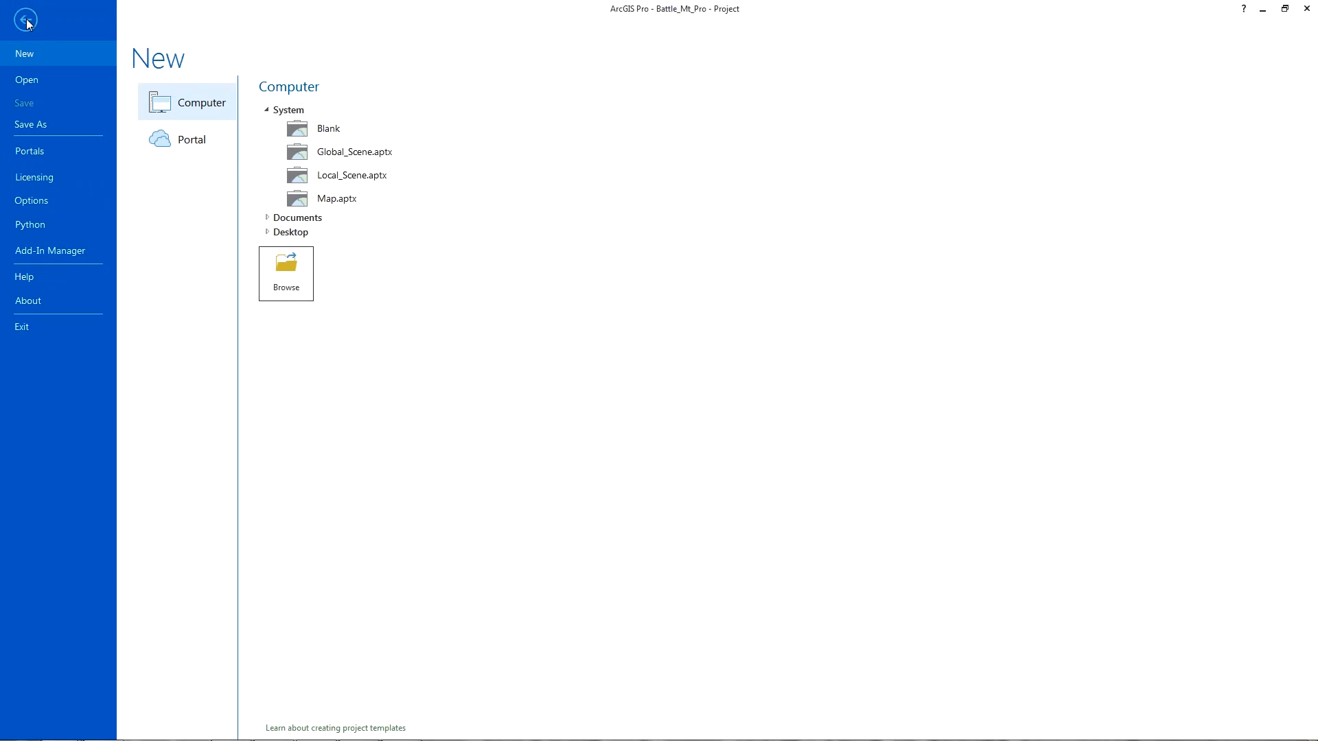
click(26, 19)
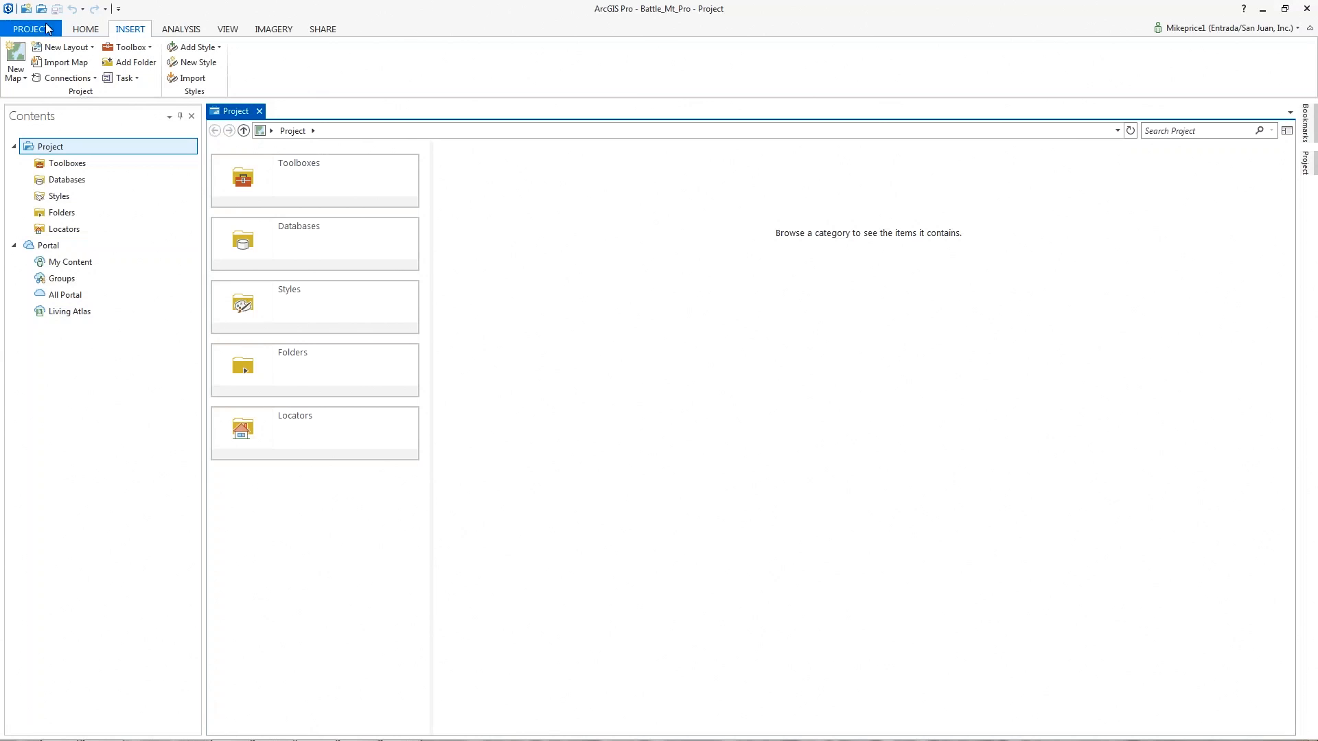
click(88, 32)
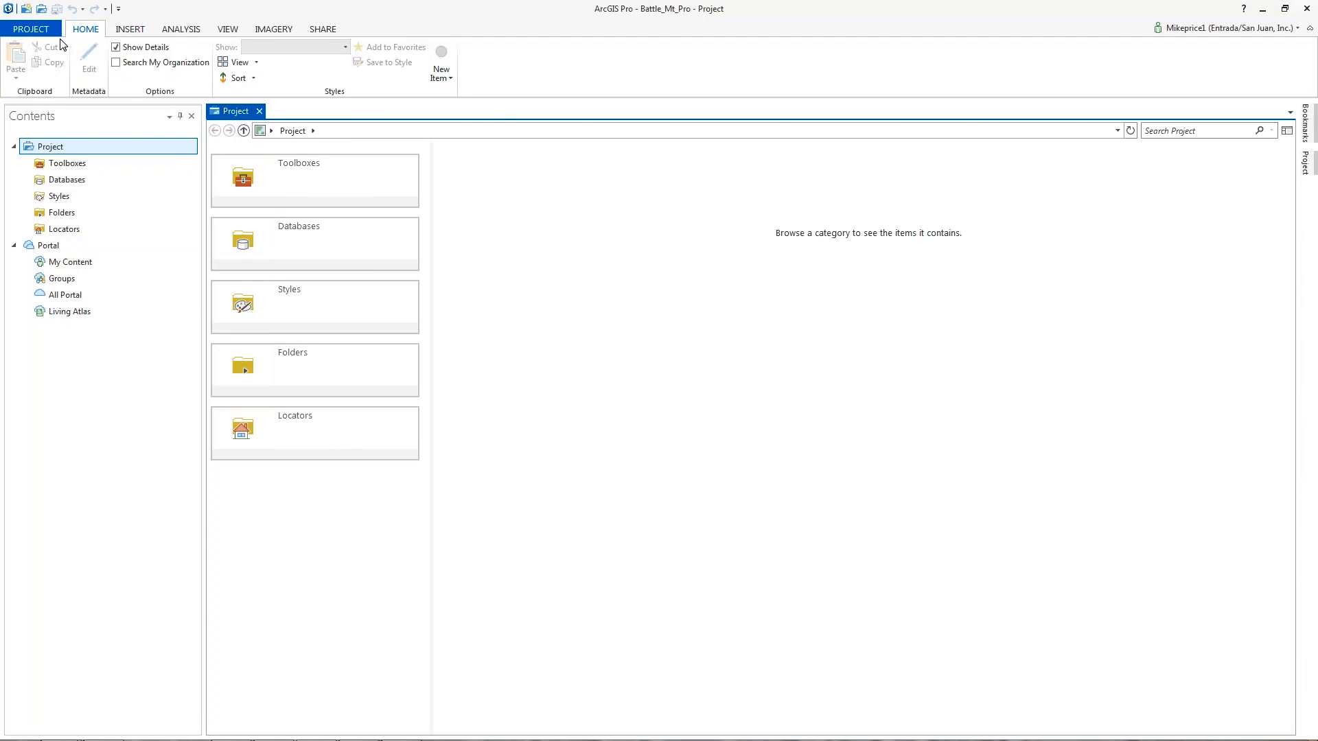
click(131, 30)
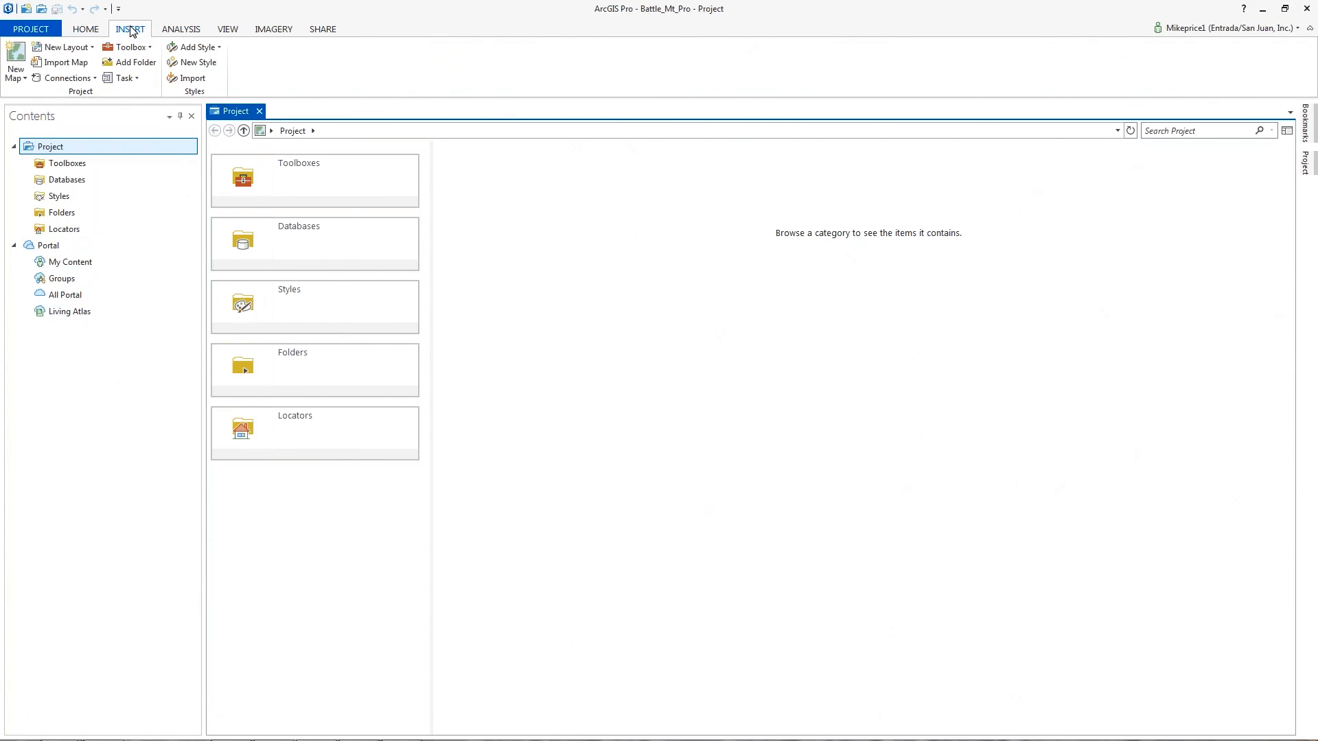
click(188, 31)
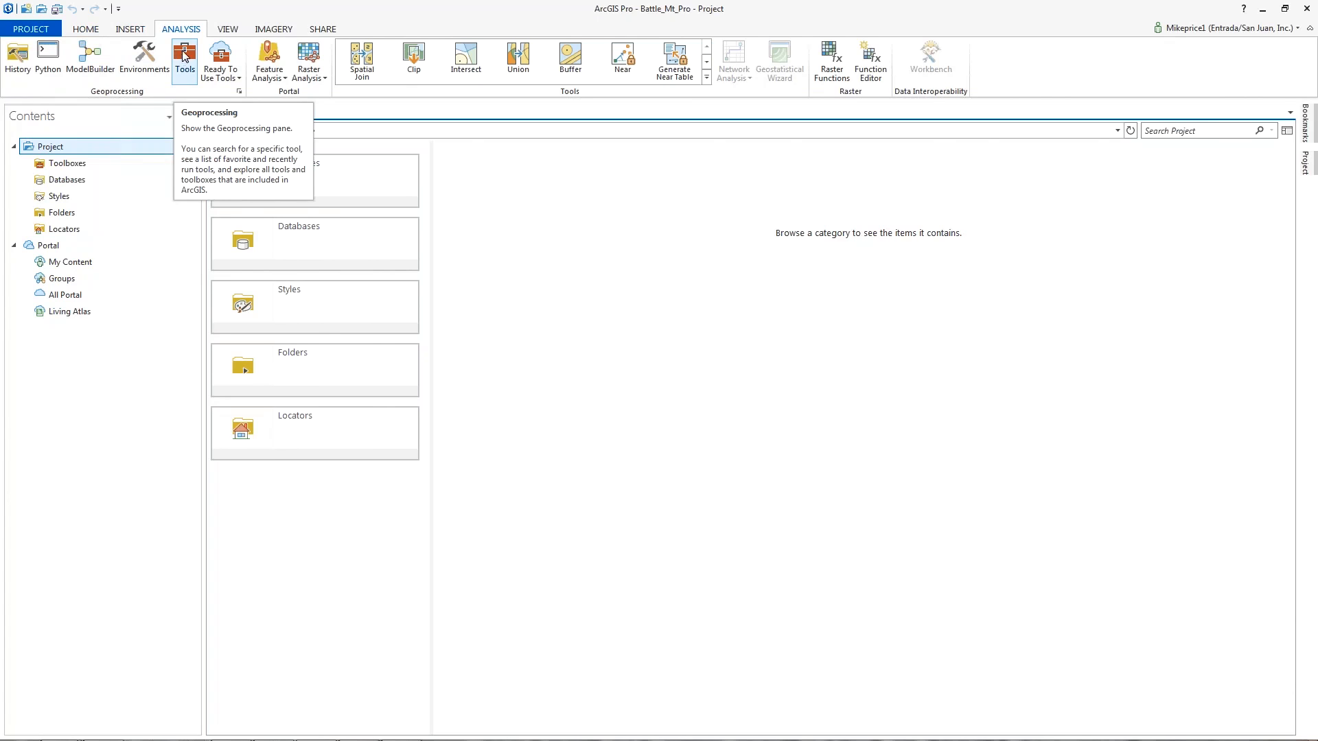
click(226, 30)
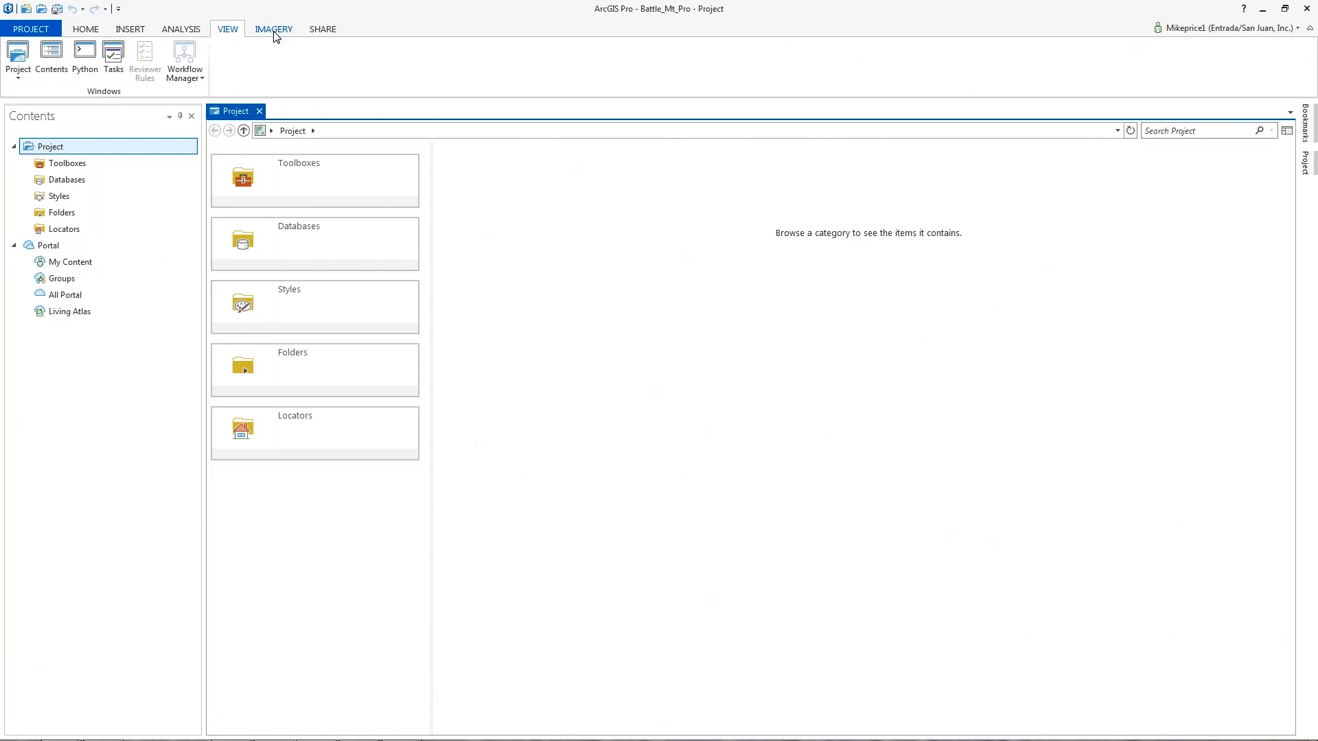
click(94, 31)
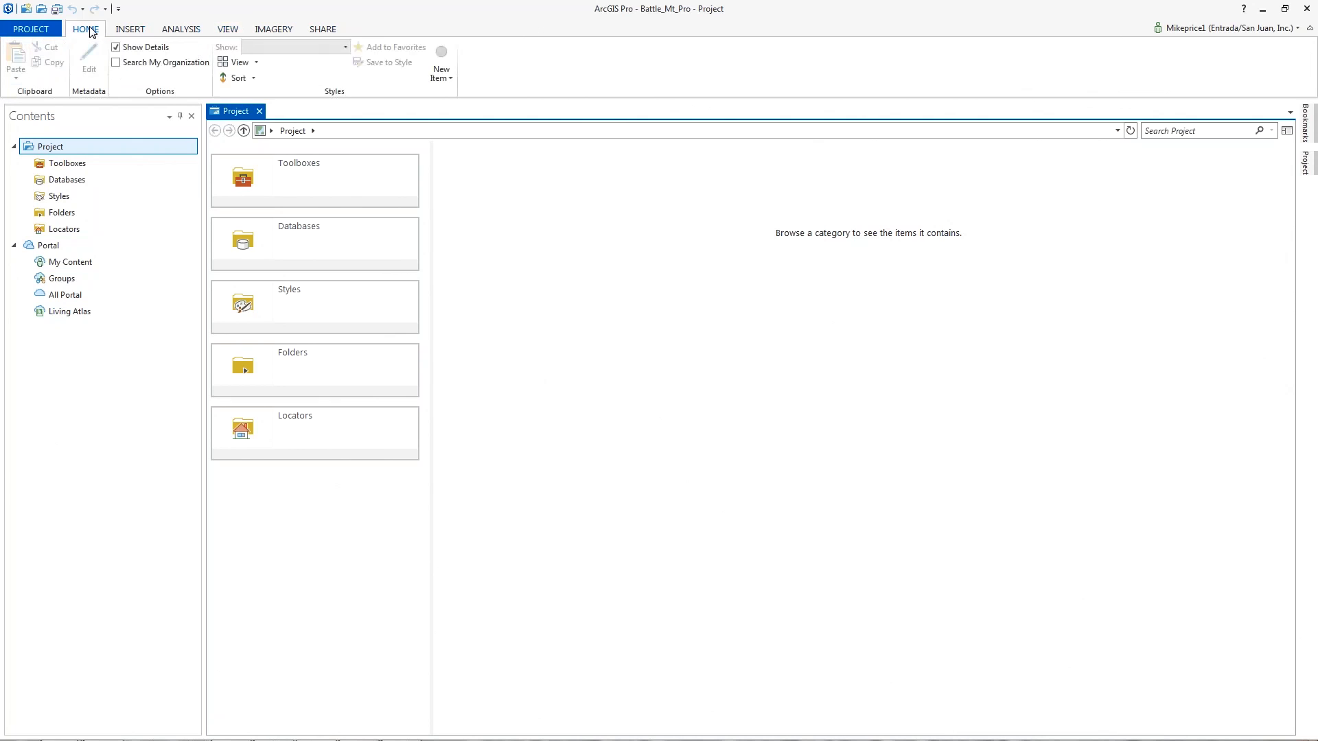
click(125, 31)
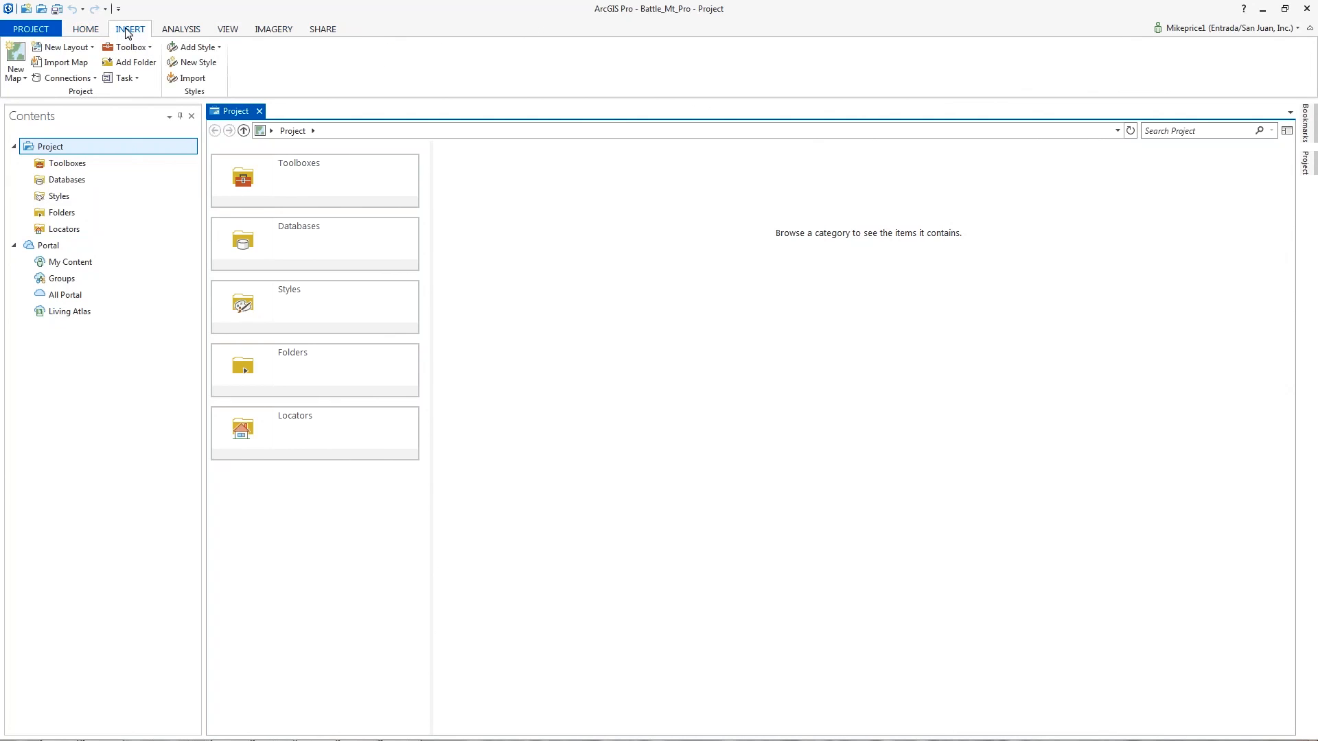
click(77, 66)
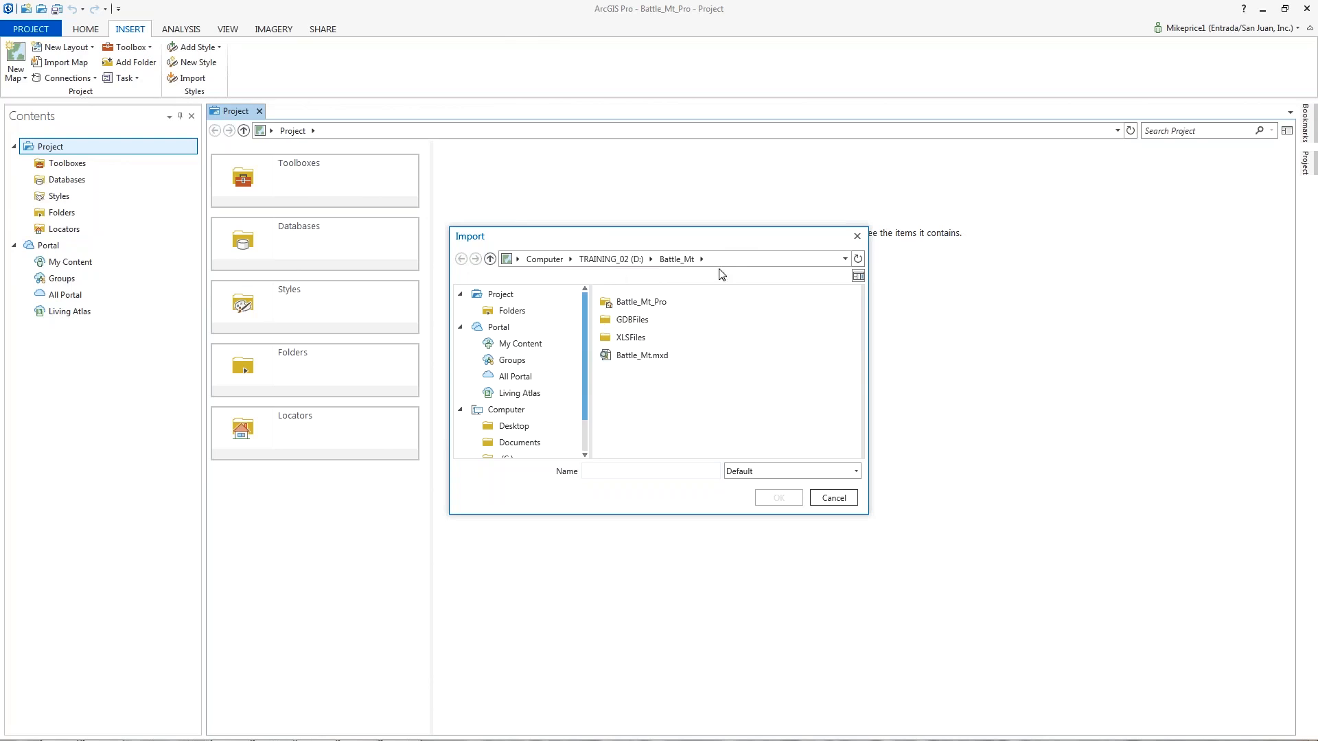
- Import Battle_Mt.mxd from D:\Battle_Mt into the project
click(628, 362)
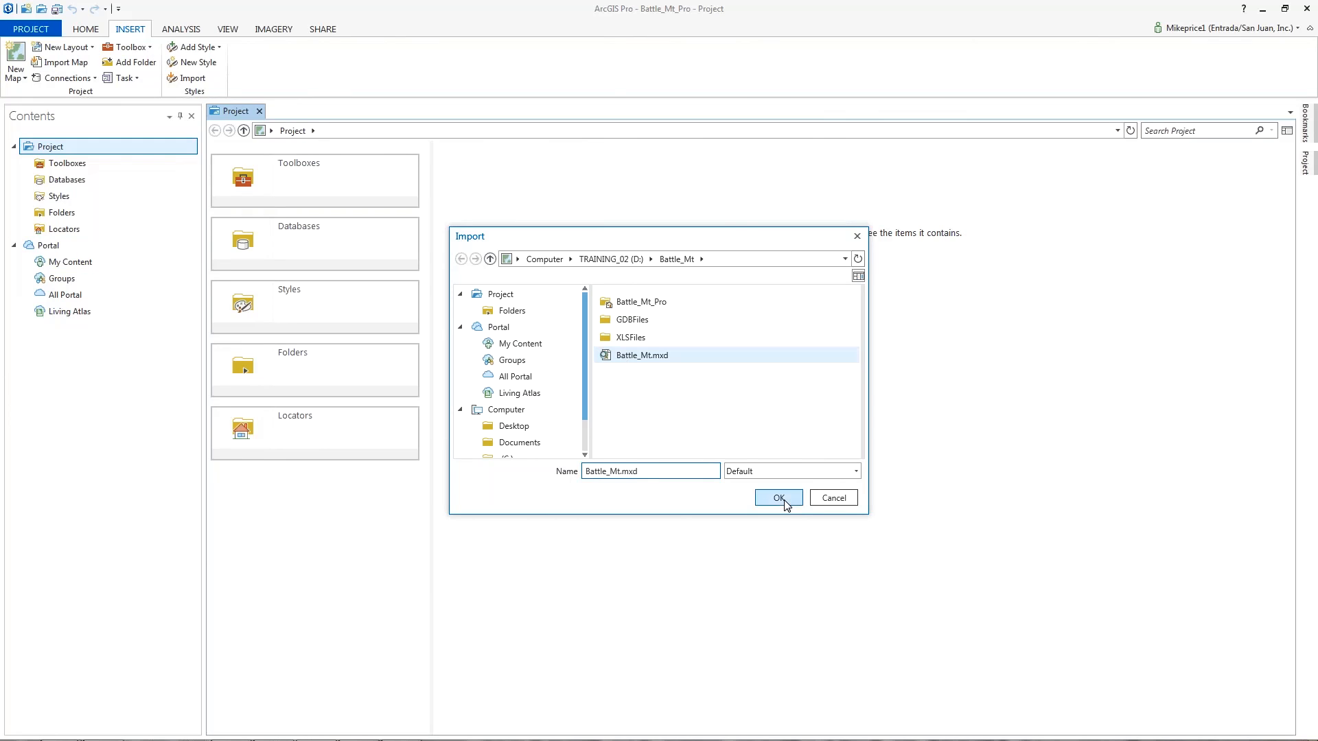
click(779, 498)
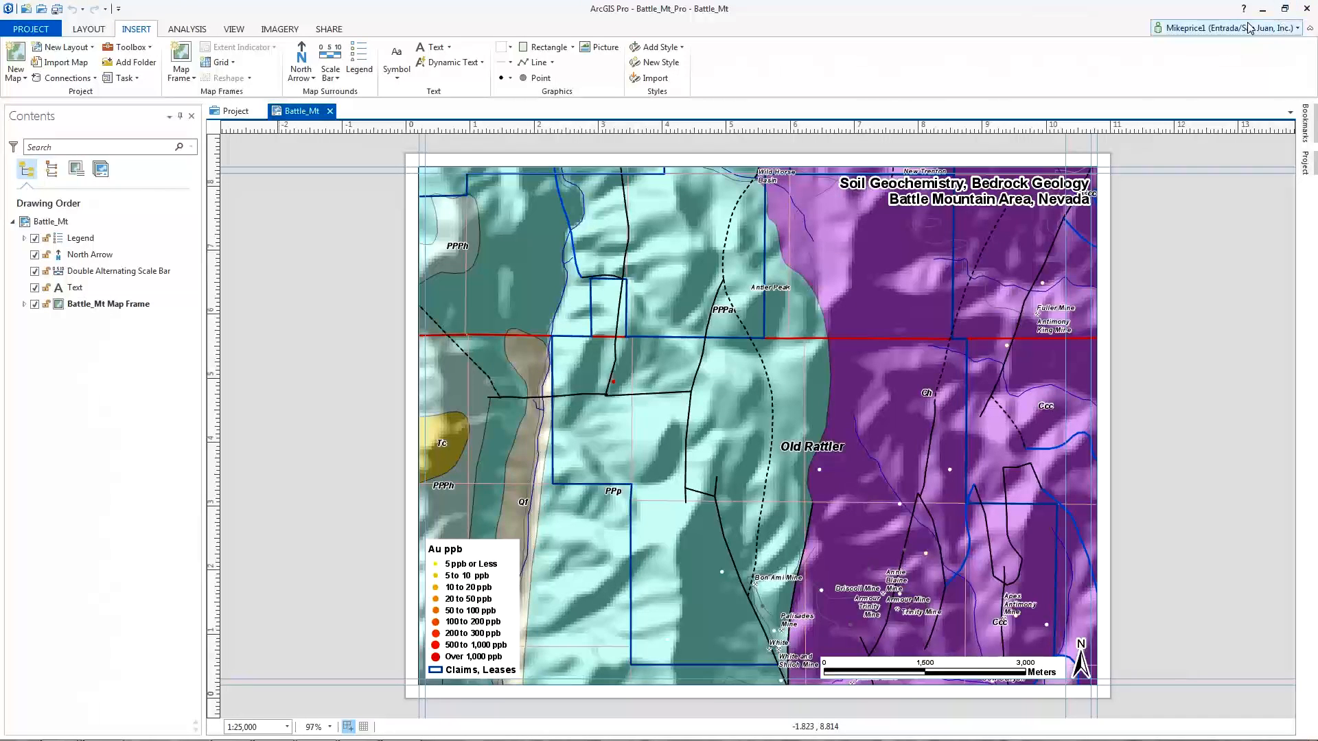
- Restore the window, widen it nearly to screen width, and show the Bookmarks list
click(1282, 9)
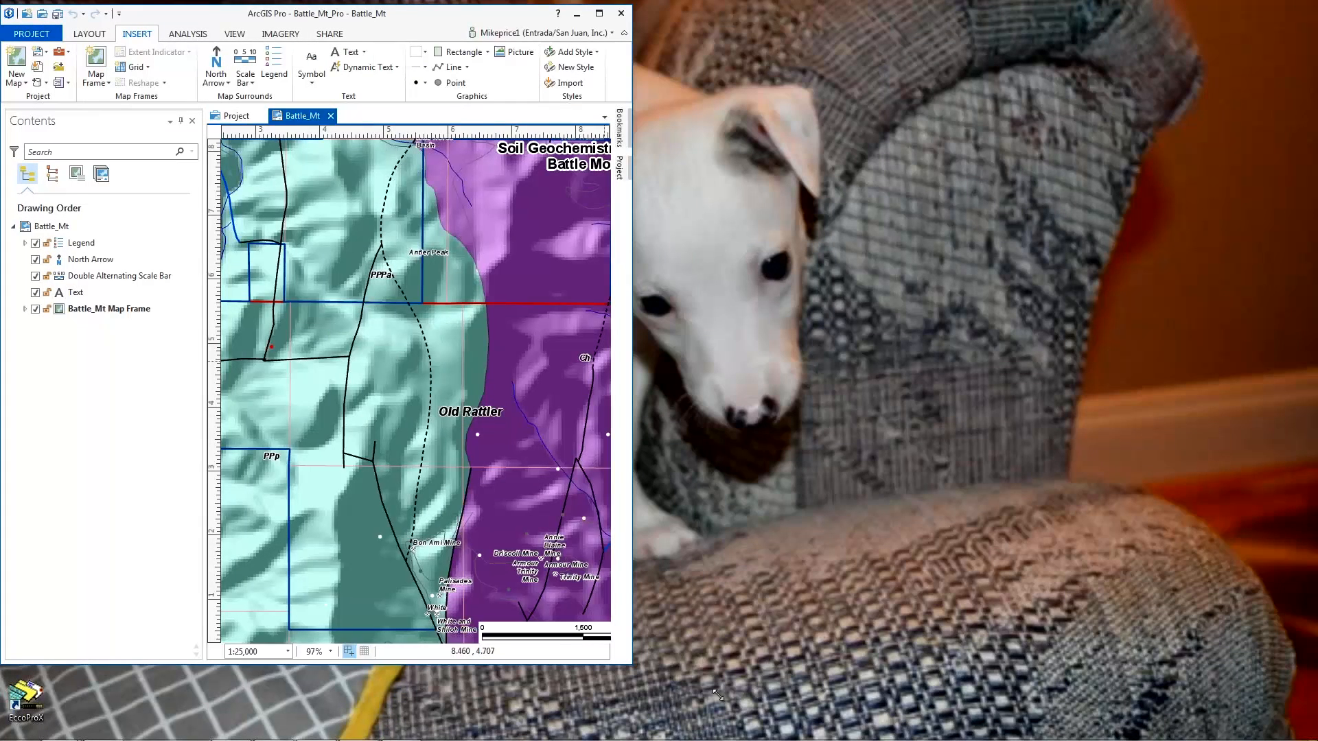
drag(717, 695, 1301, 735)
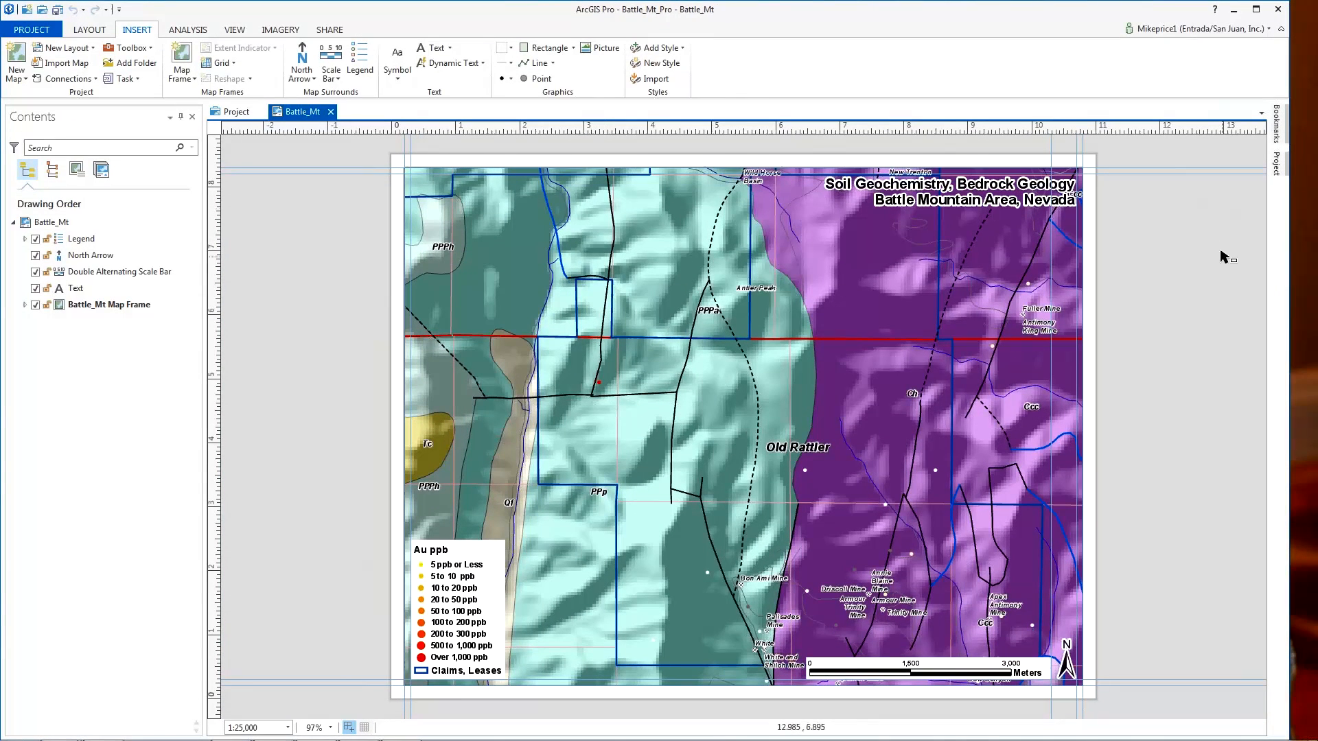
click(1278, 134)
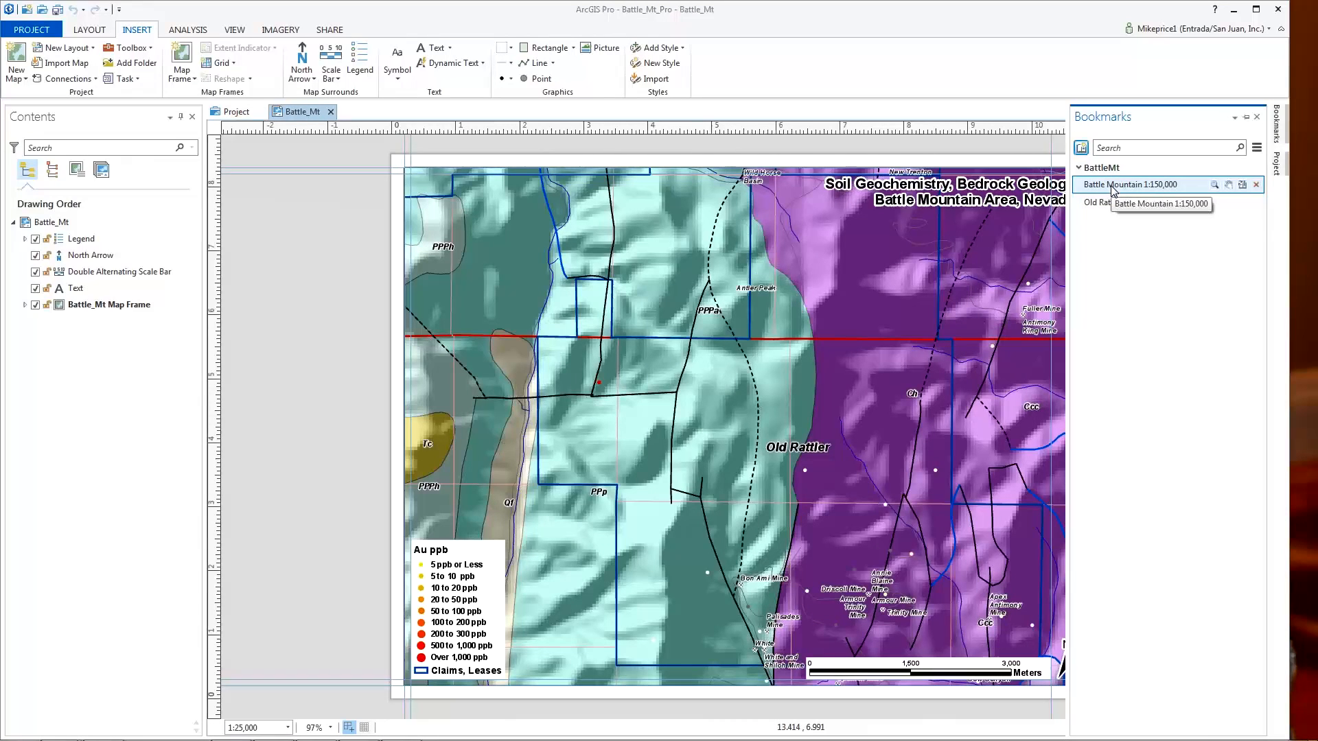
click(1216, 185)
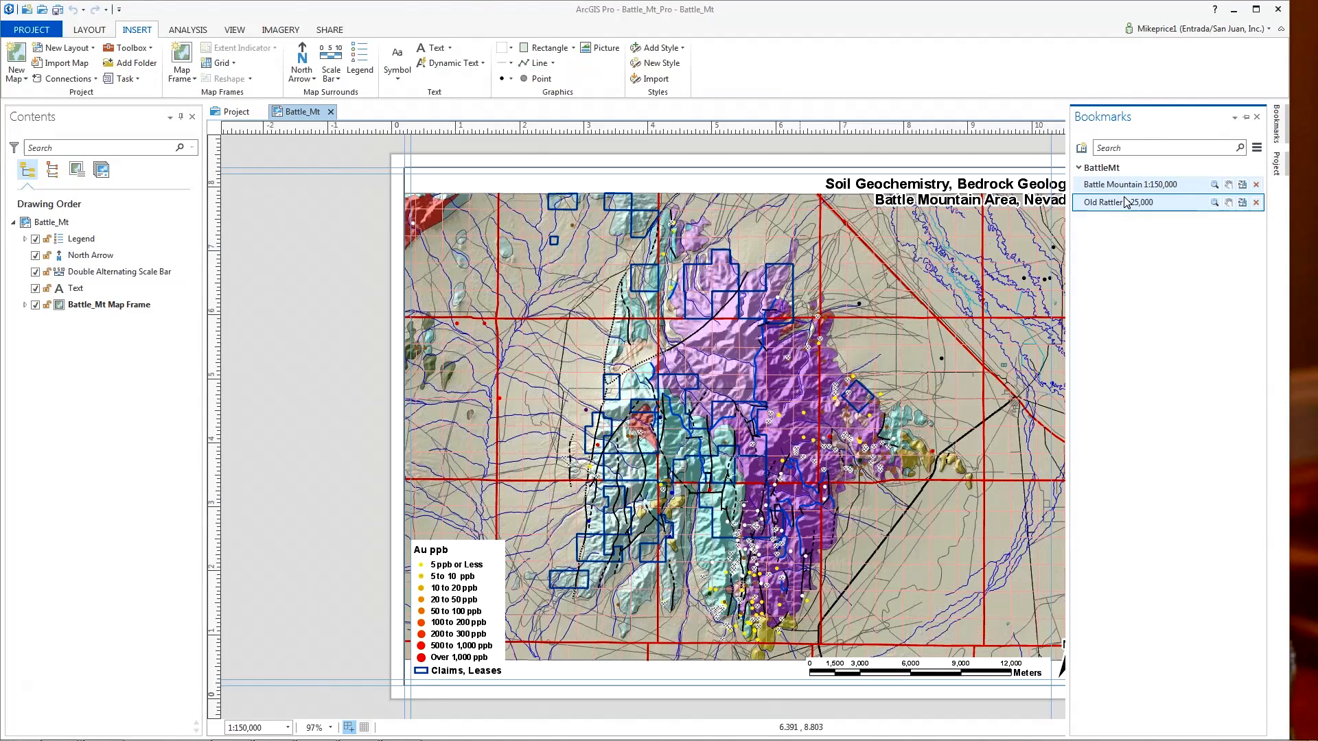
click(1215, 202)
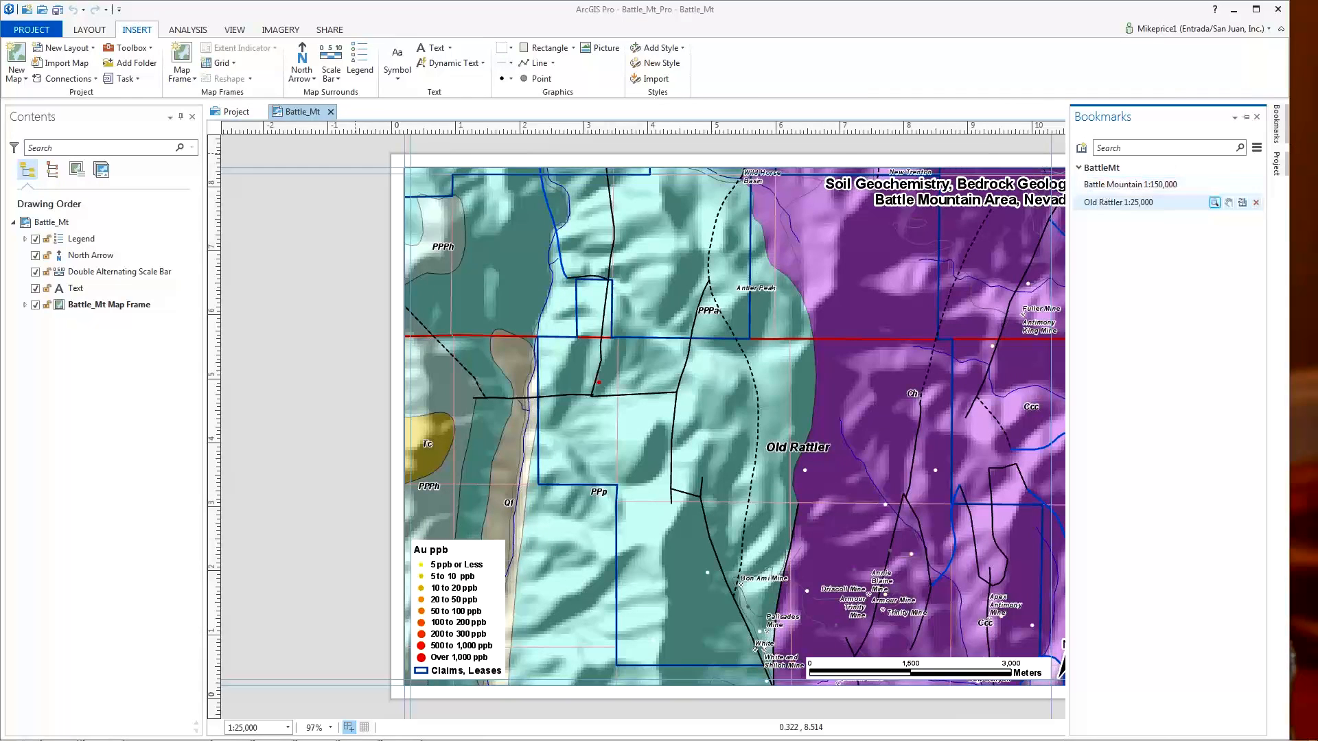
click(1247, 117)
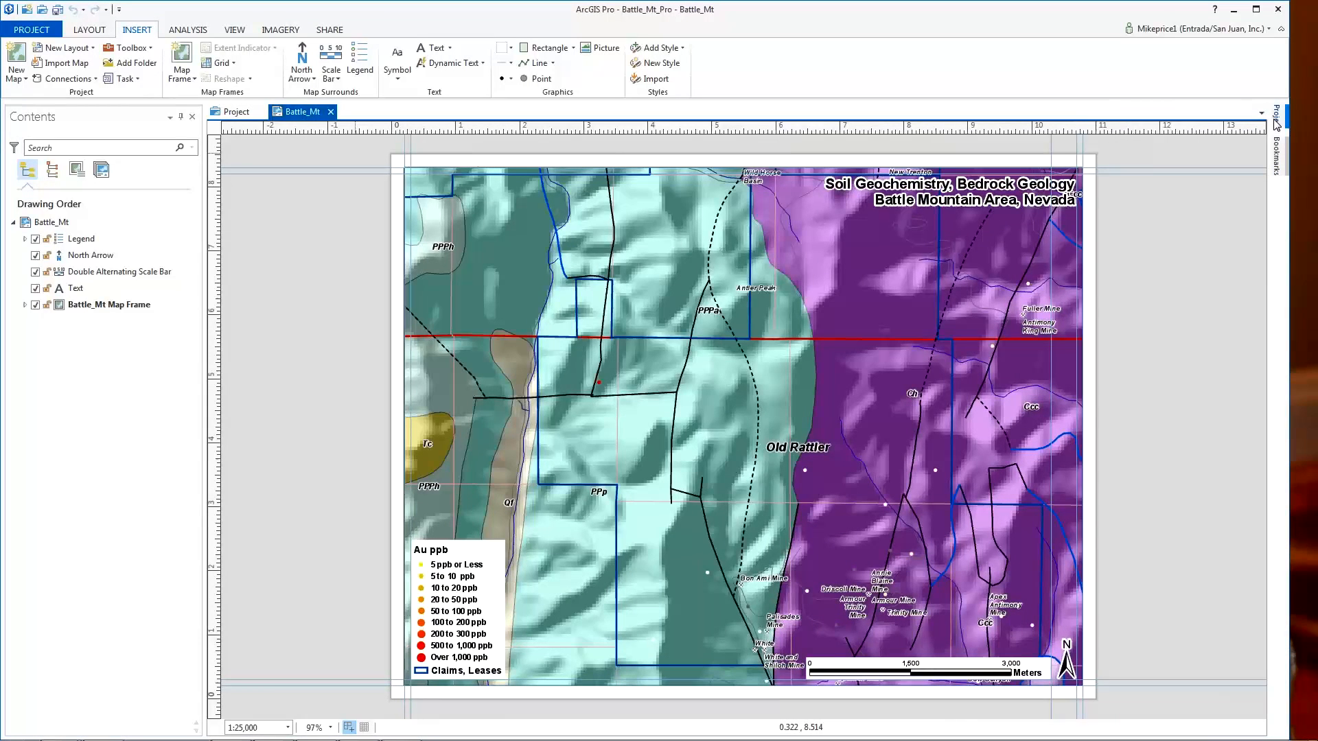
- Open the Battle_Mt map from the Project pane's Maps folder in its own map view
click(1276, 122)
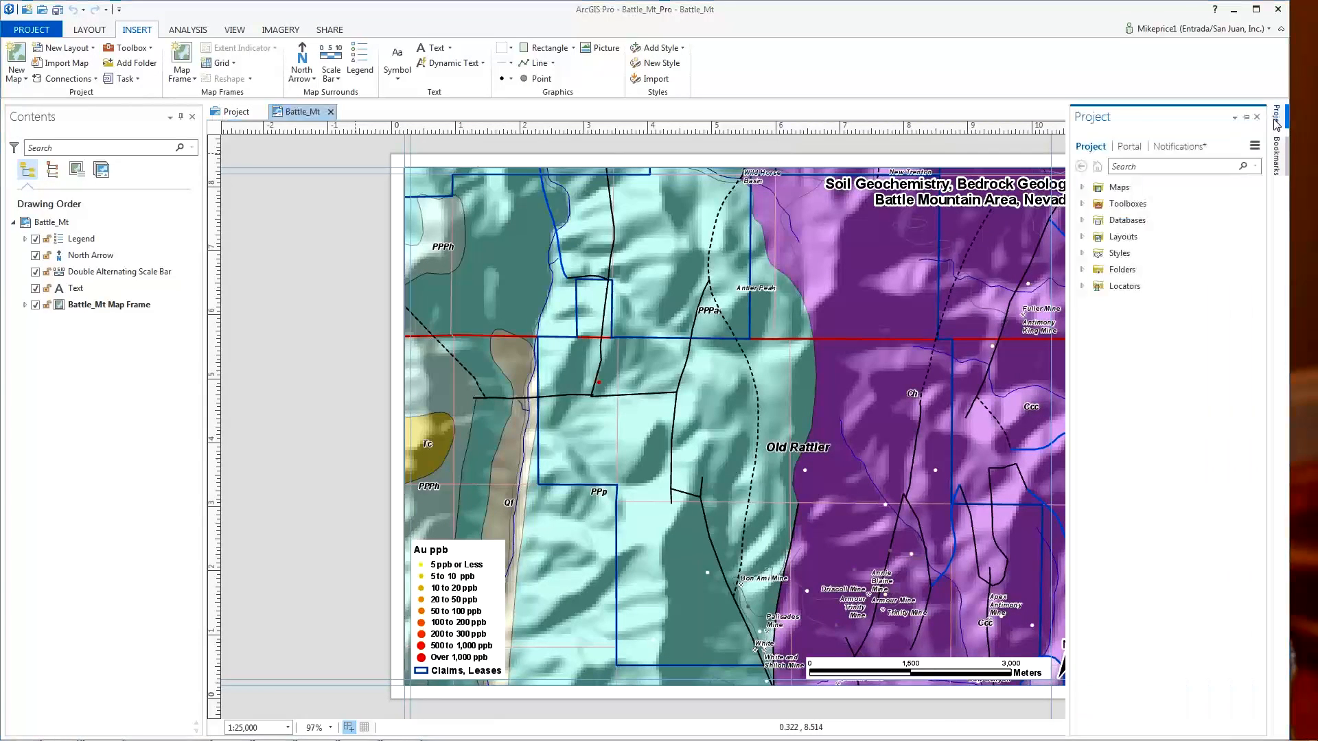
click(1083, 188)
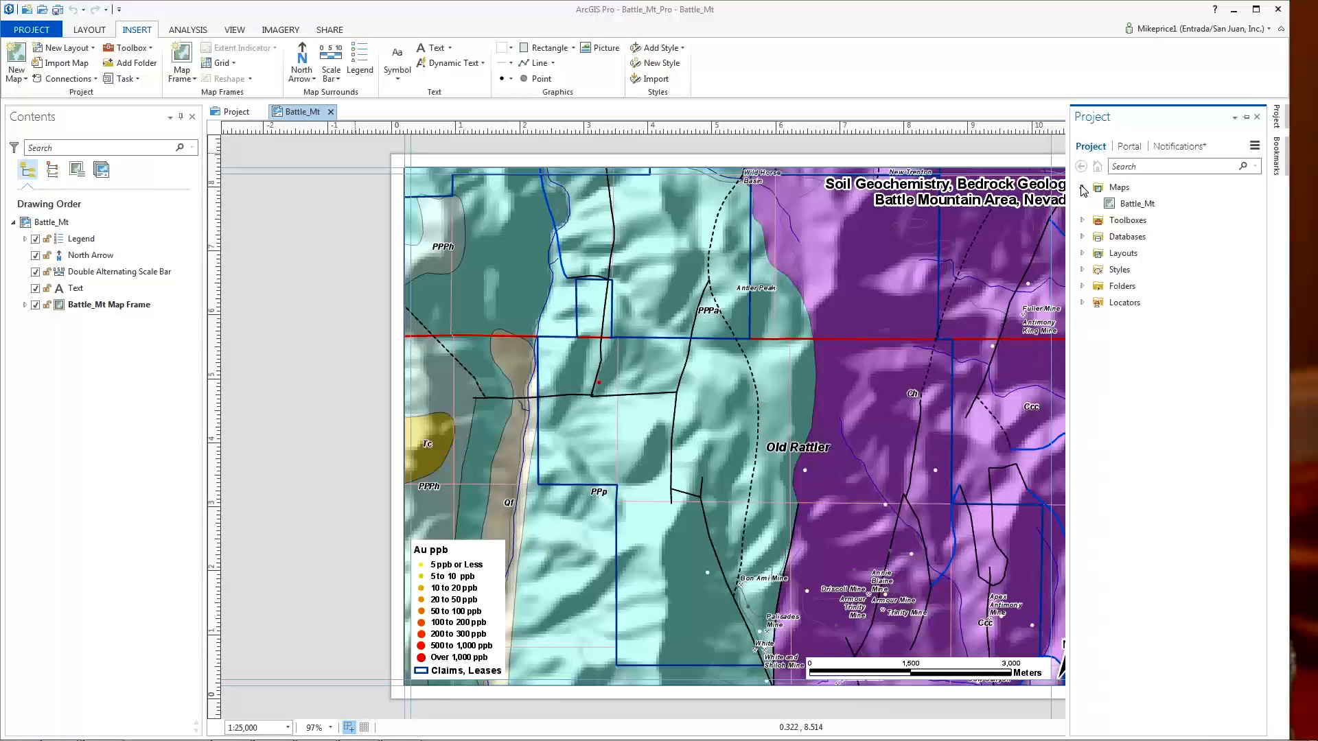
right_click(1142, 202)
click(1155, 218)
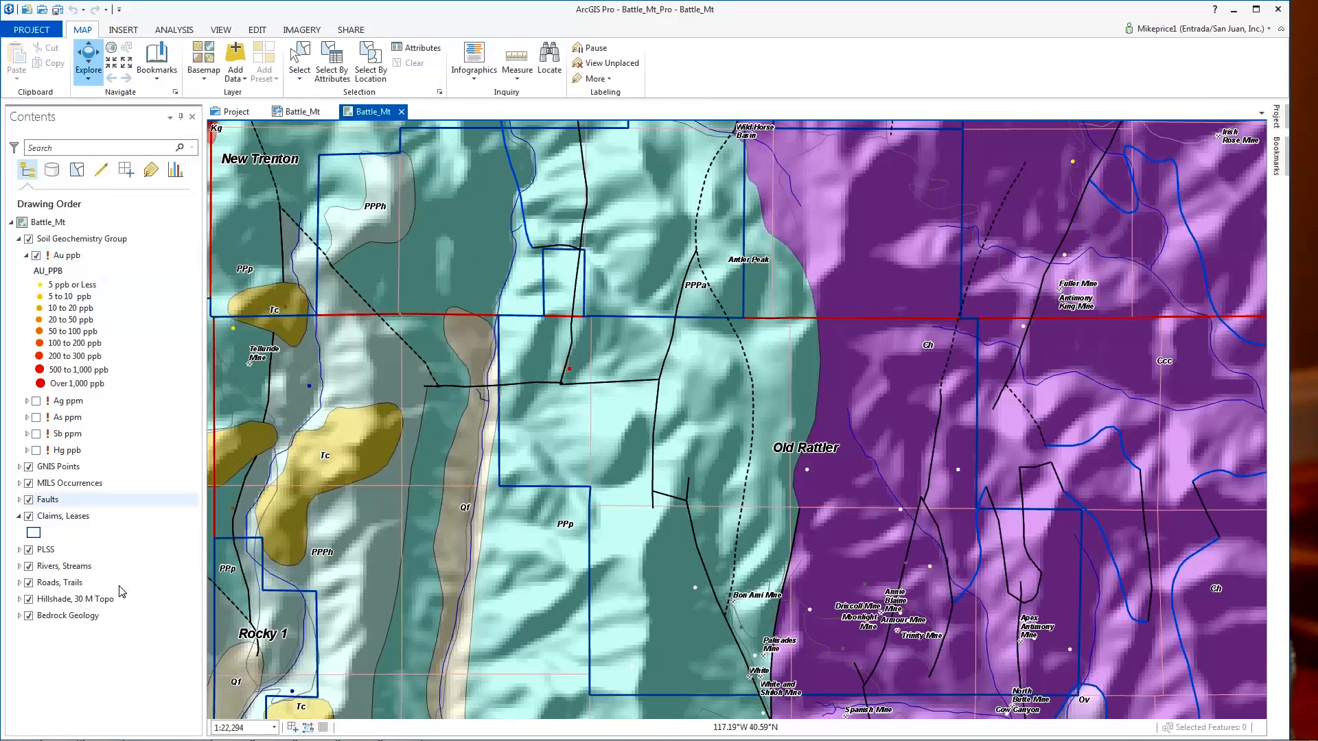
- Turn off Hillshade, 30 M Topo and Bedrock Geology, and switch the basemap to Topographic
click(29, 600)
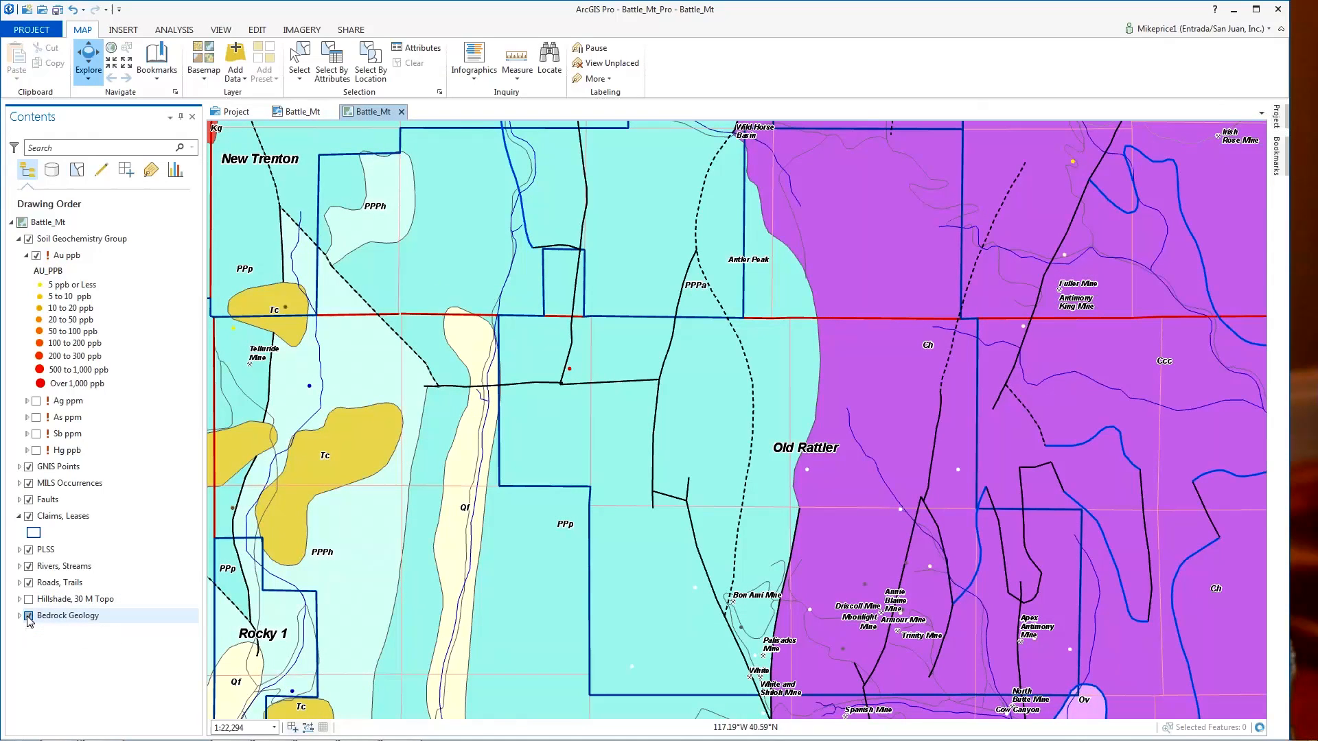
click(29, 617)
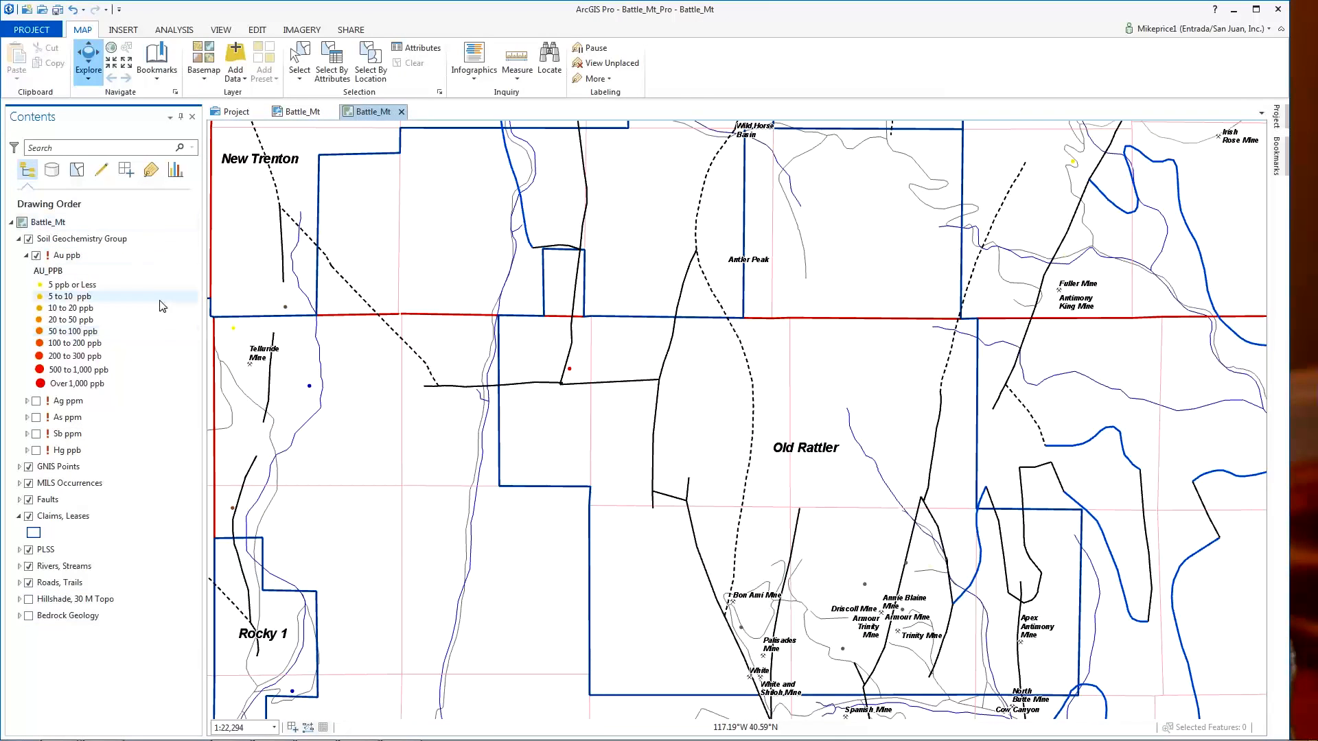
click(207, 81)
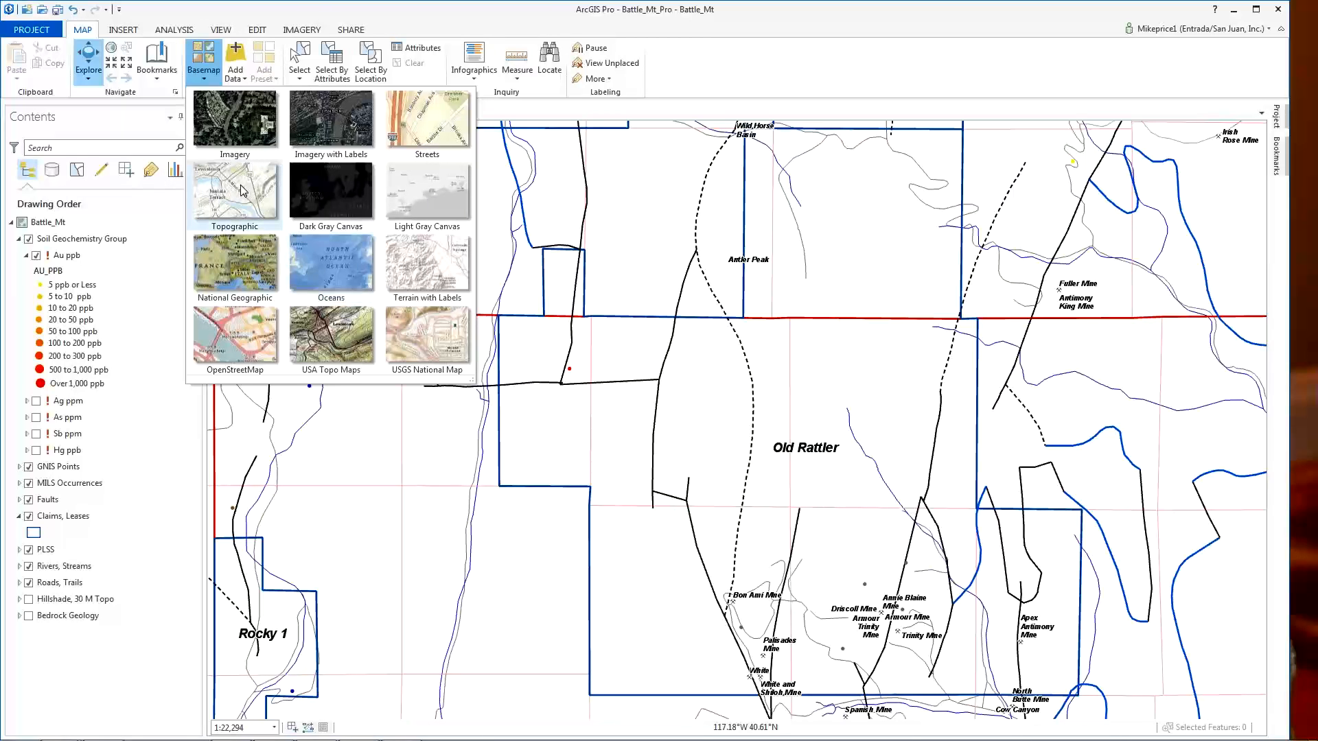
click(242, 190)
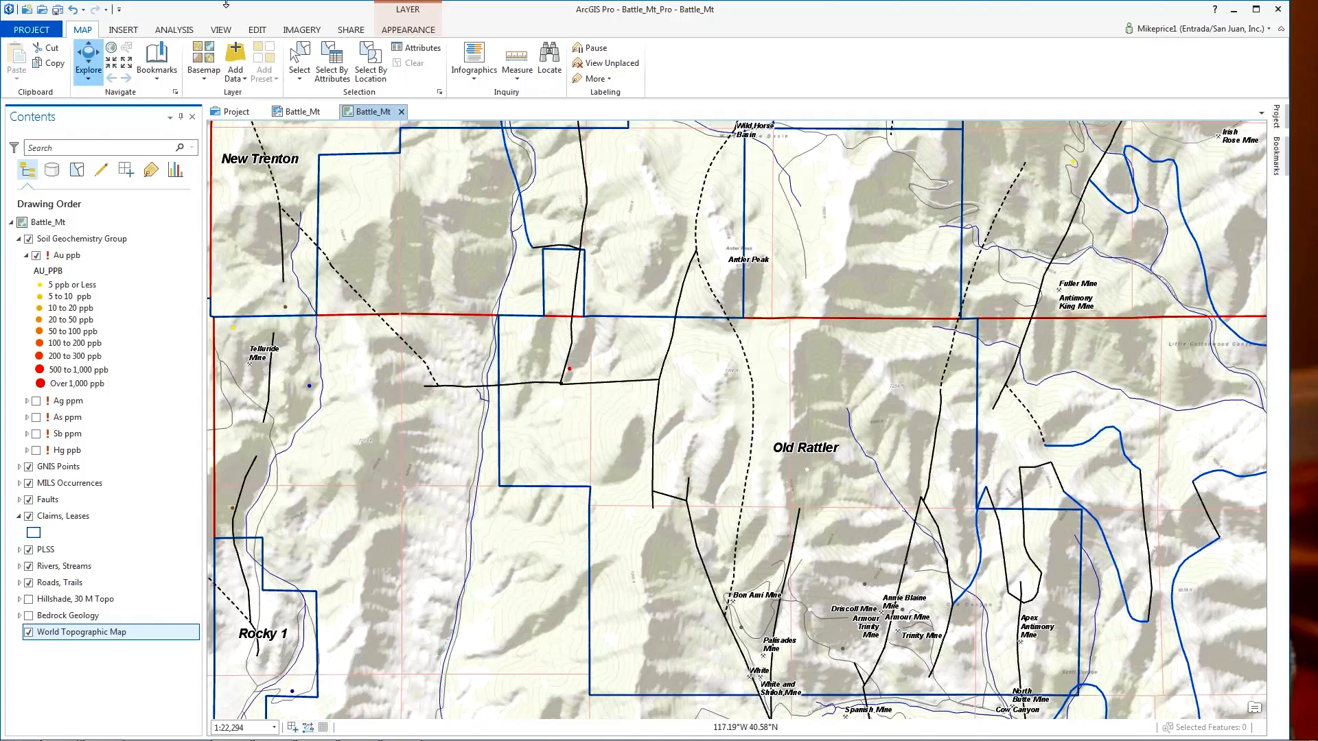
- Save the project, then launch Make XY Event Layer via Add Data > XY Event Data
click(58, 10)
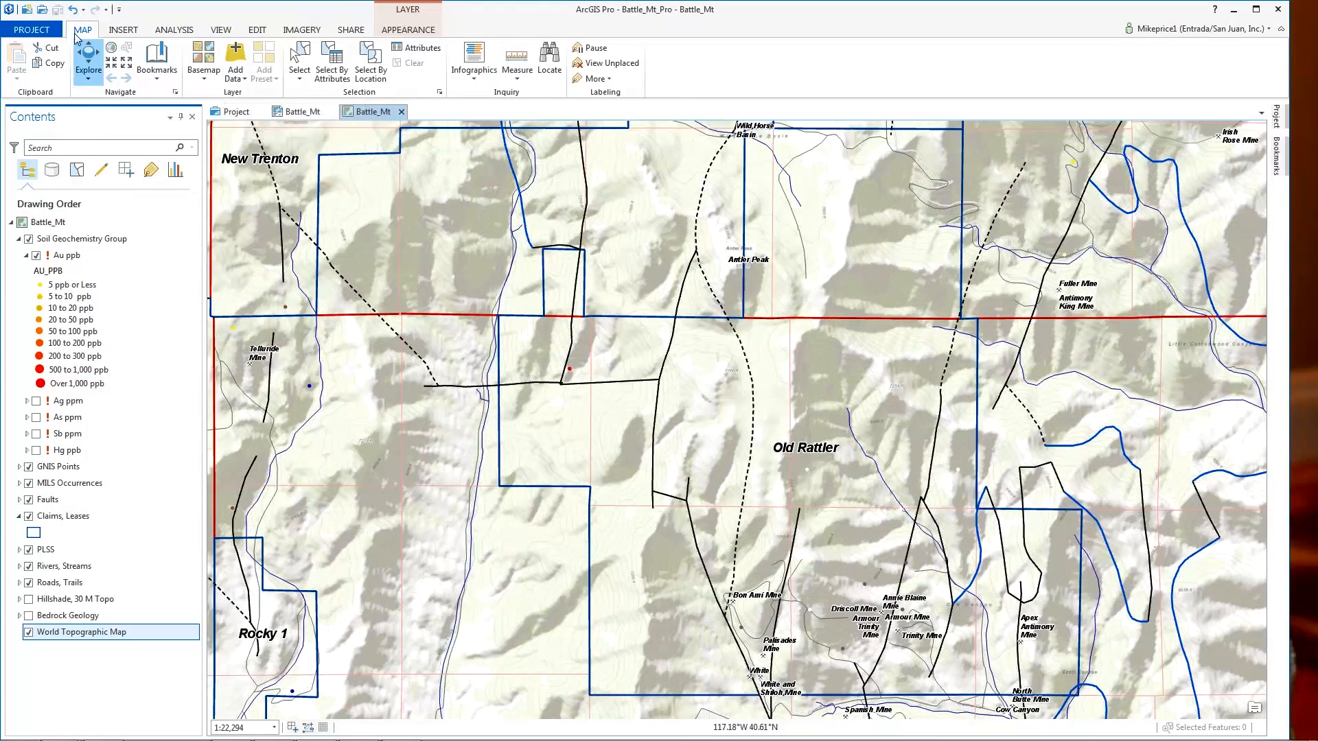
click(244, 80)
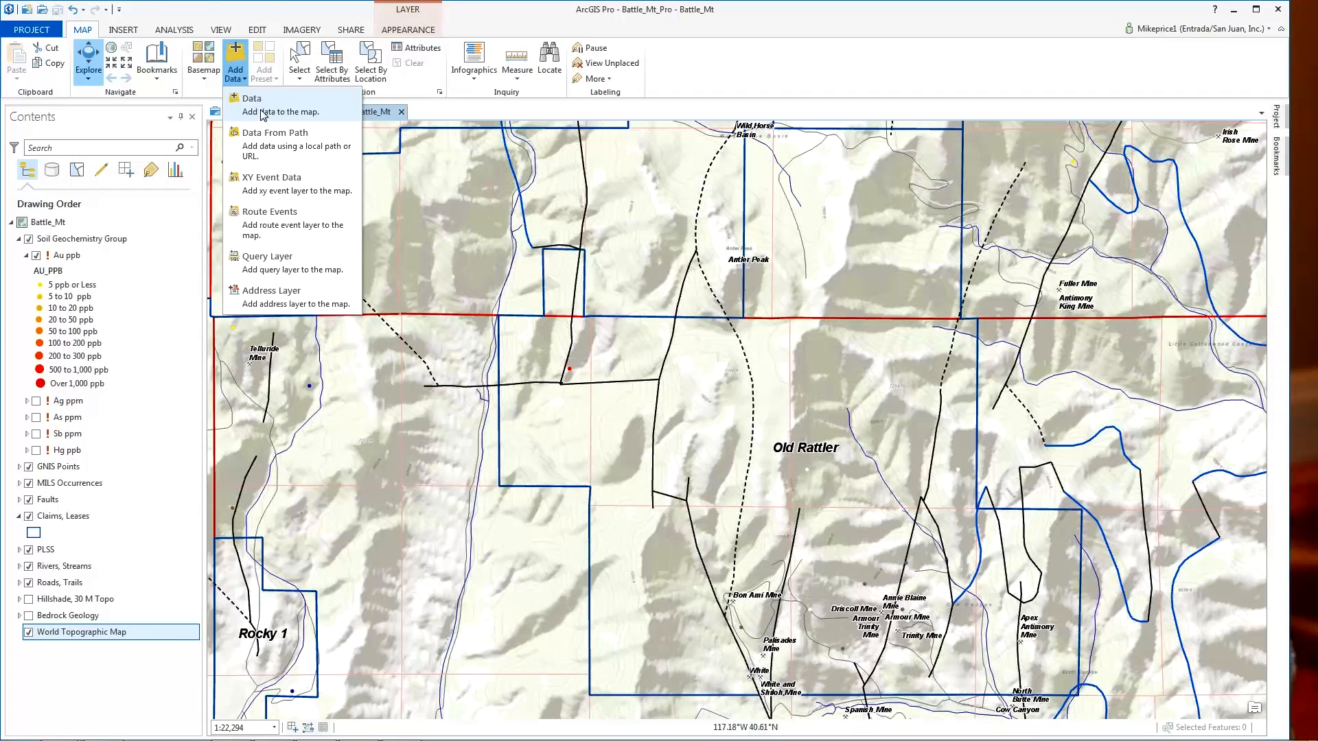
click(284, 183)
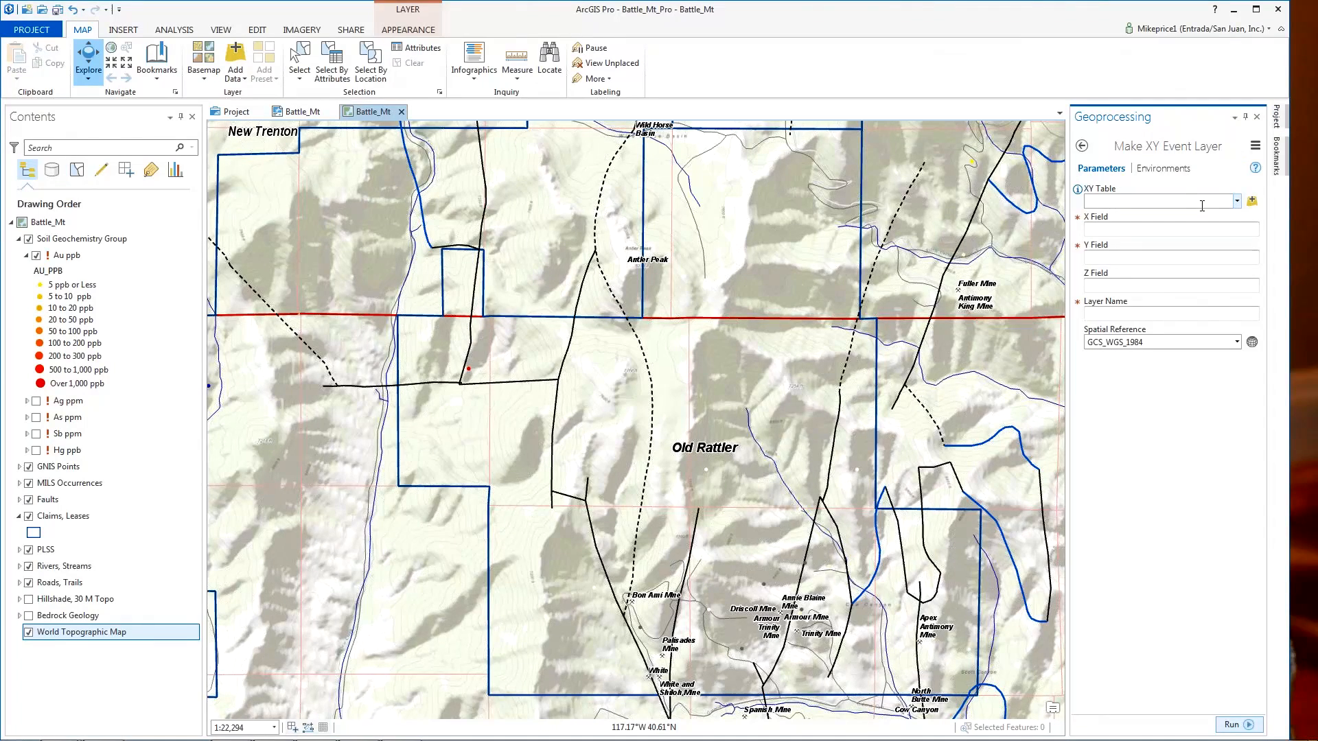
- Open the XY Table browser and bring the TRAINING_02 (D:) drive into view
click(1252, 201)
drag(569, 386, 577, 440)
- Choose the Geochemistry_Soil$ sheet of D:\Battle_Mt\XLSFiles\Geochemistry_Soil.xls as the XY table
click(474, 434)
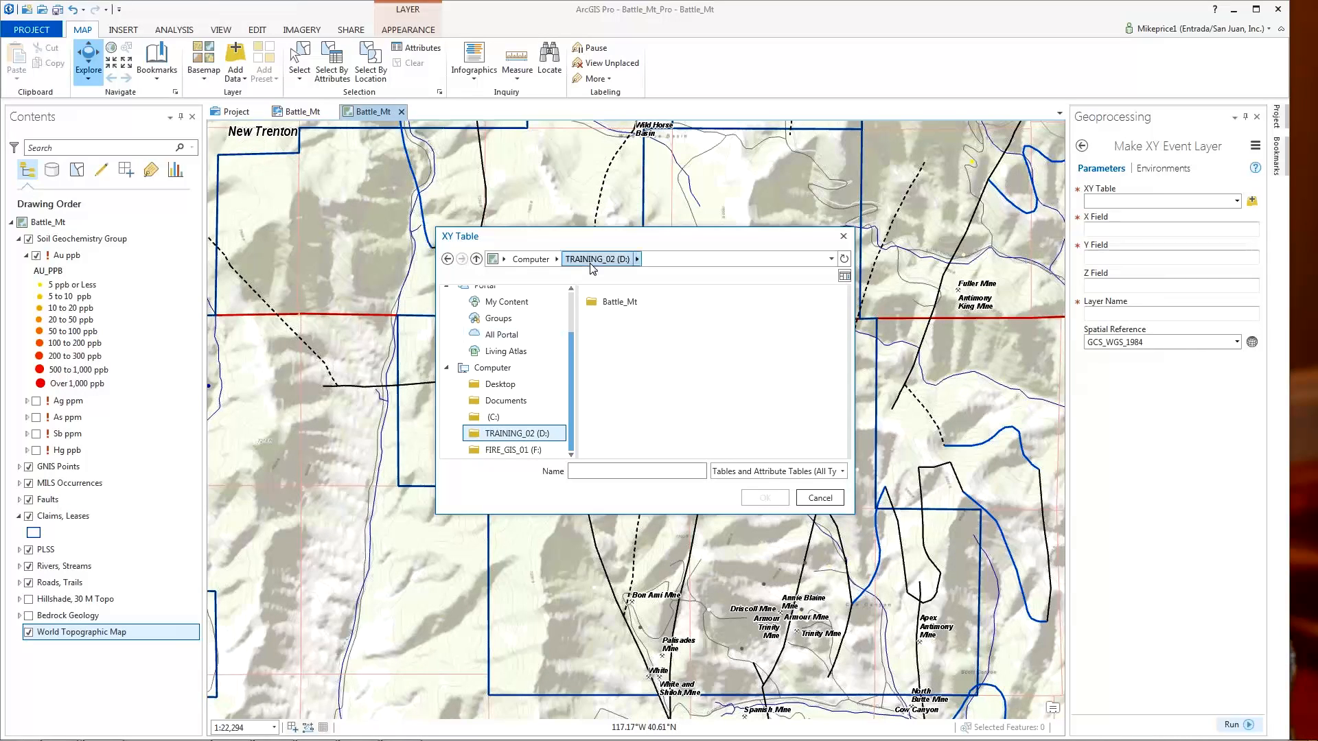
double_click(594, 302)
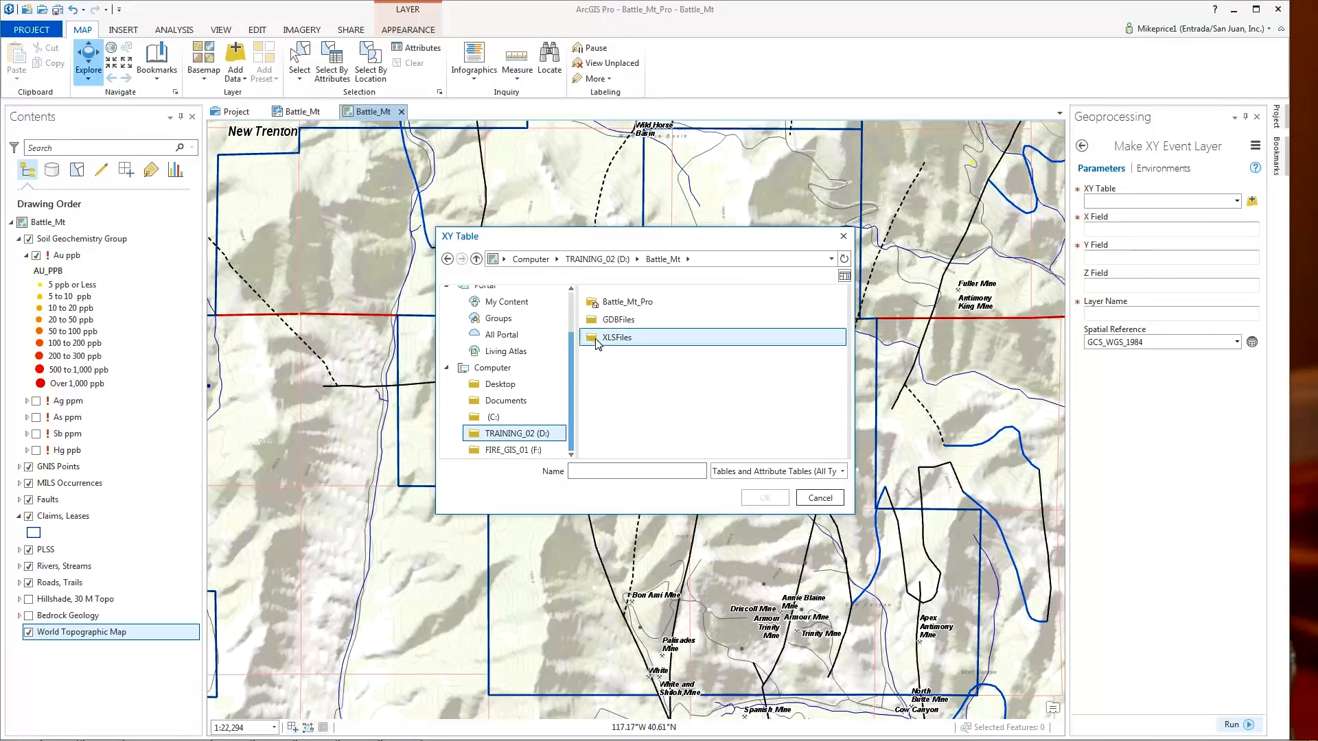
click(622, 340)
click(629, 322)
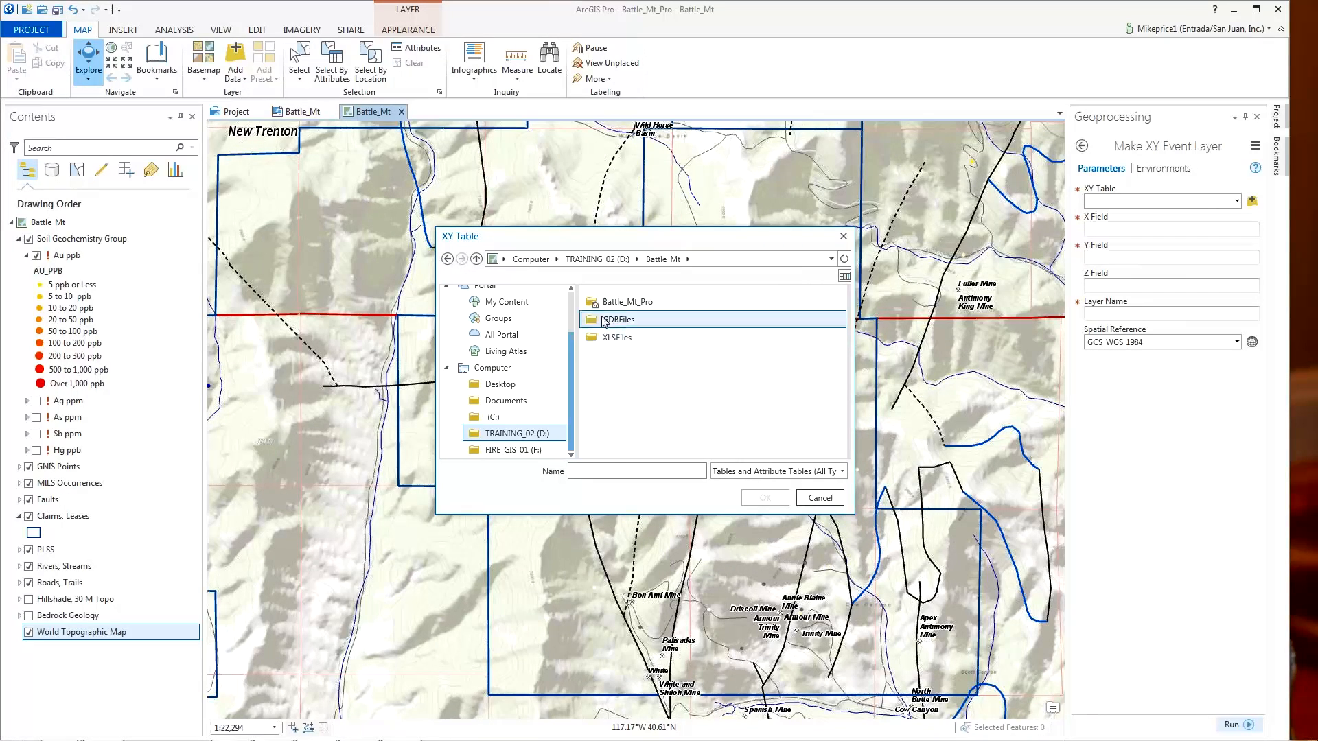
click(595, 339)
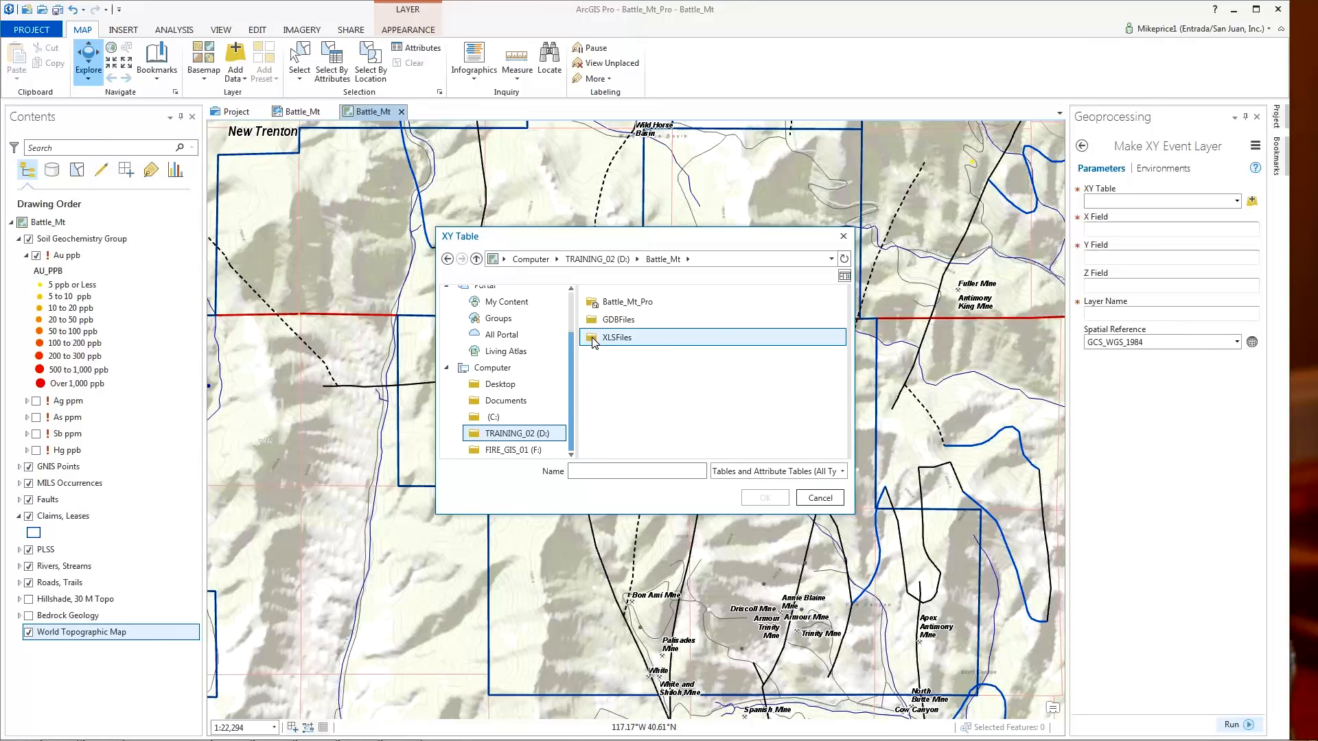
double_click(595, 339)
click(590, 307)
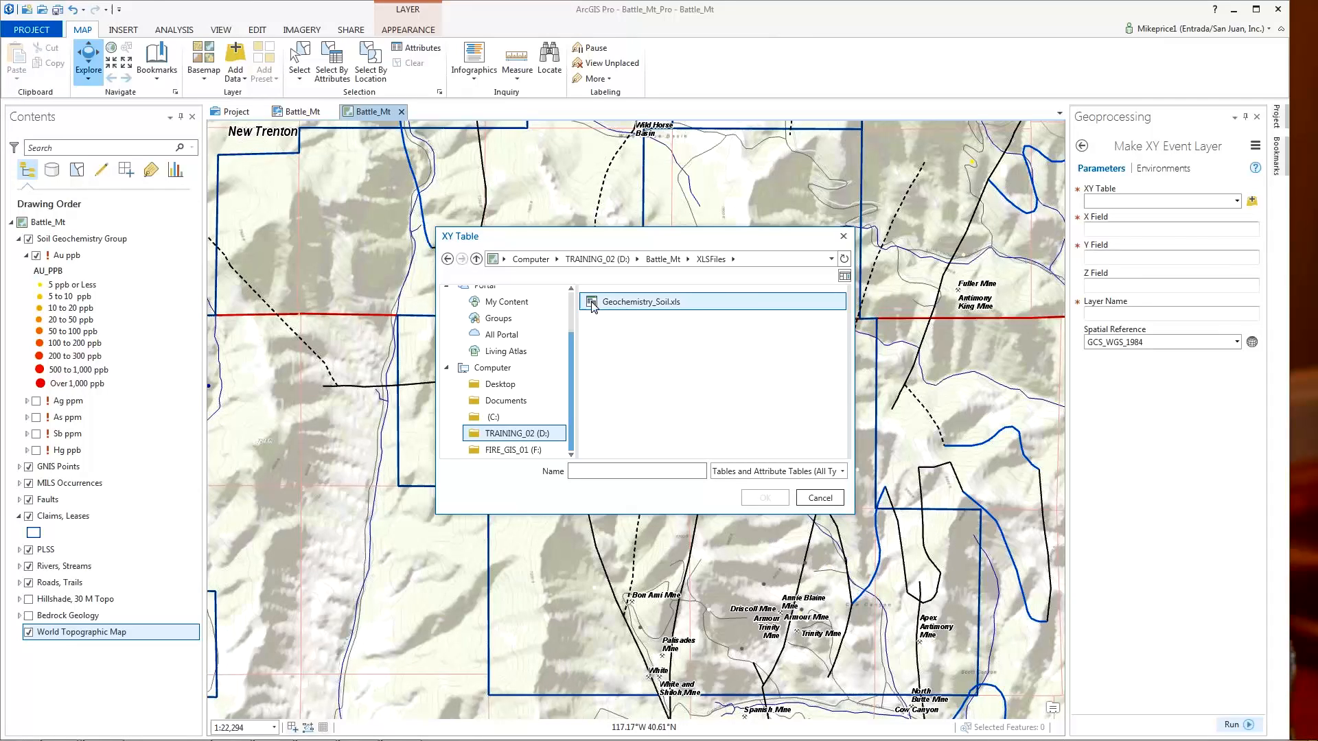
double_click(595, 306)
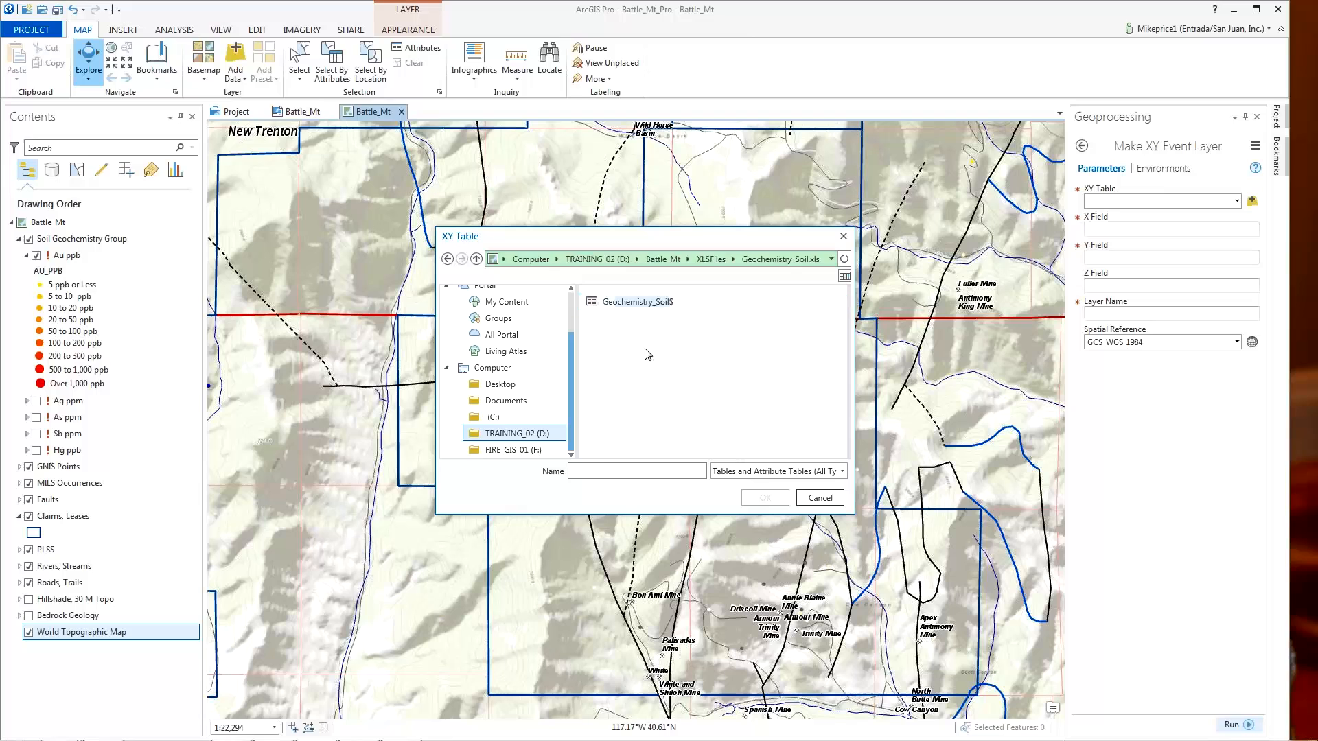
click(594, 306)
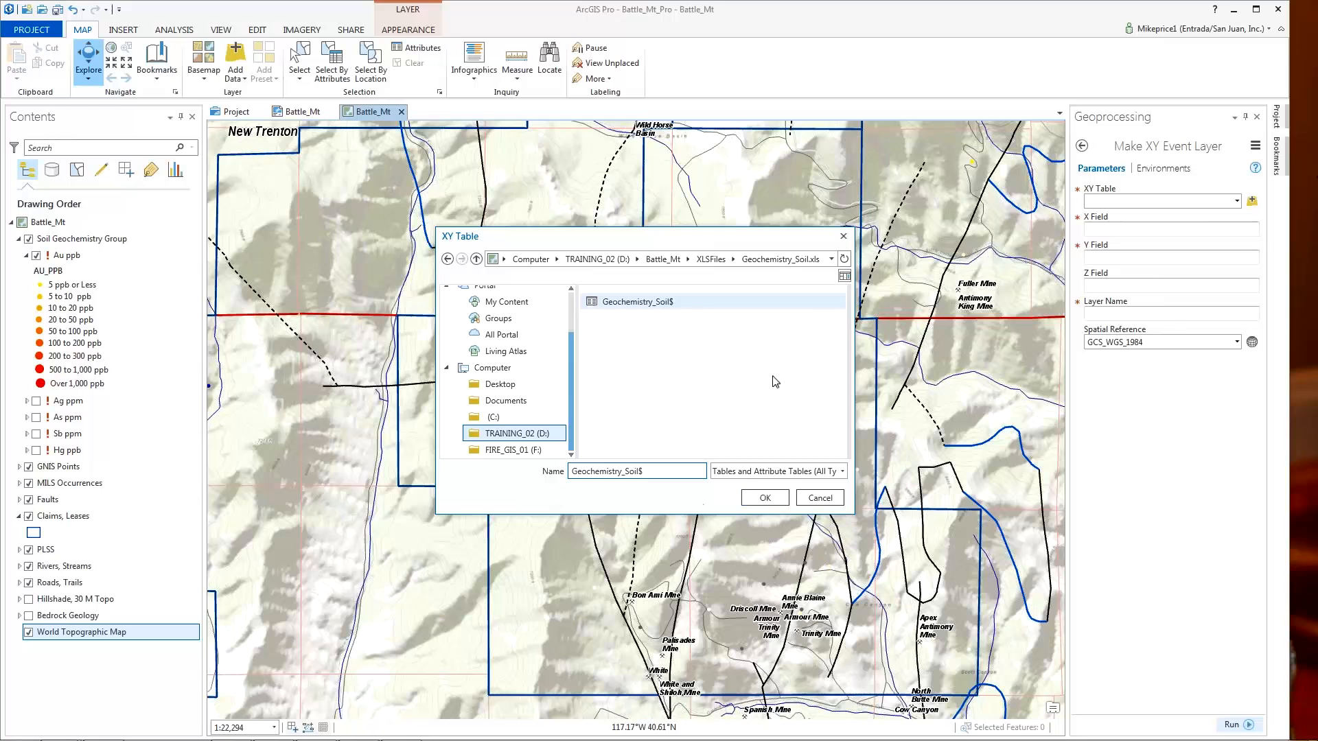
click(766, 499)
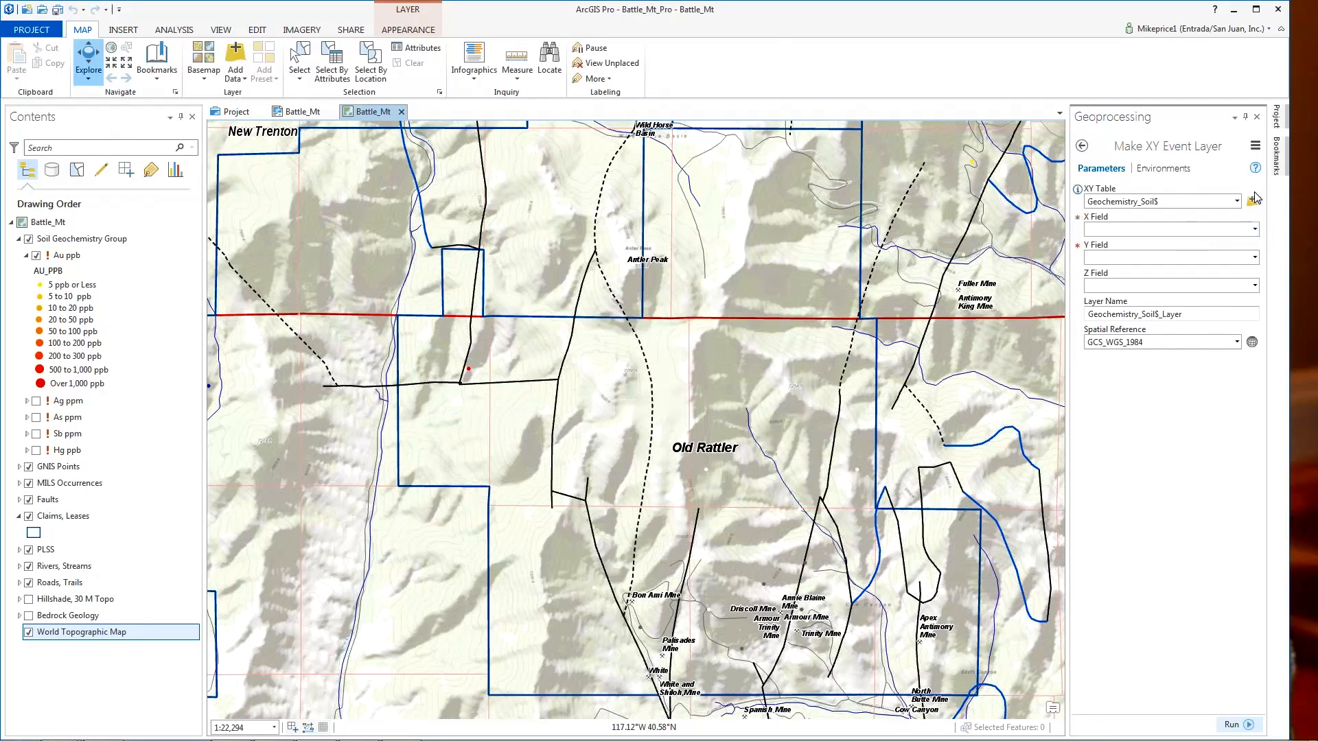
- Set the X Field to UTM83Z11_E and the Y Field to UTM83Z11_N
click(1254, 231)
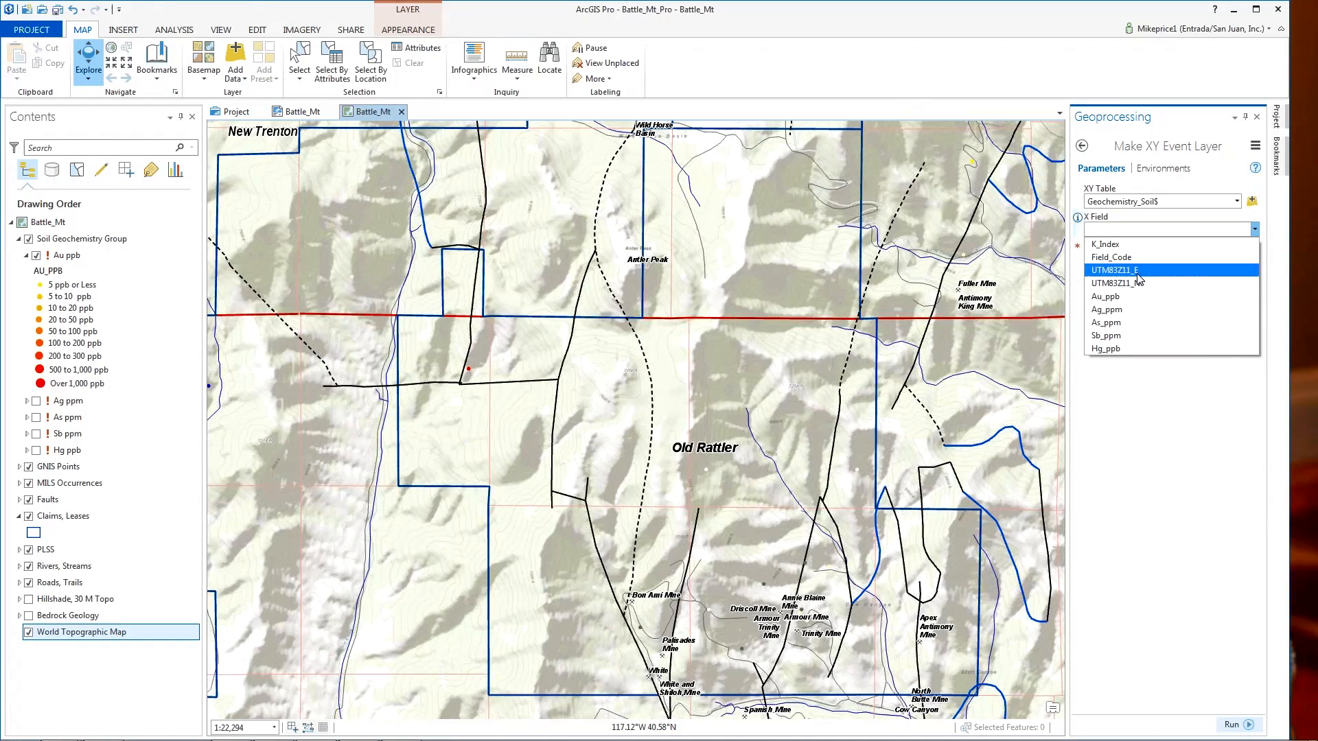
click(1137, 277)
click(1255, 257)
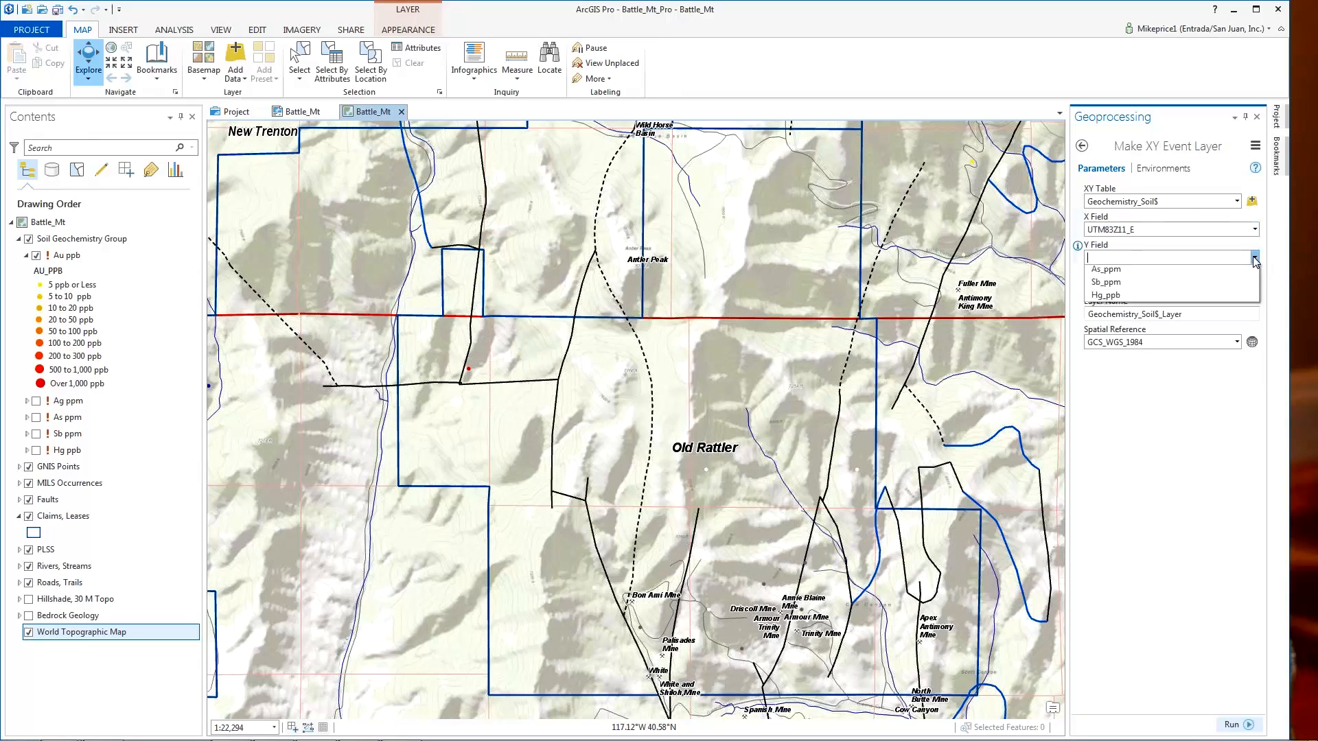
click(1135, 311)
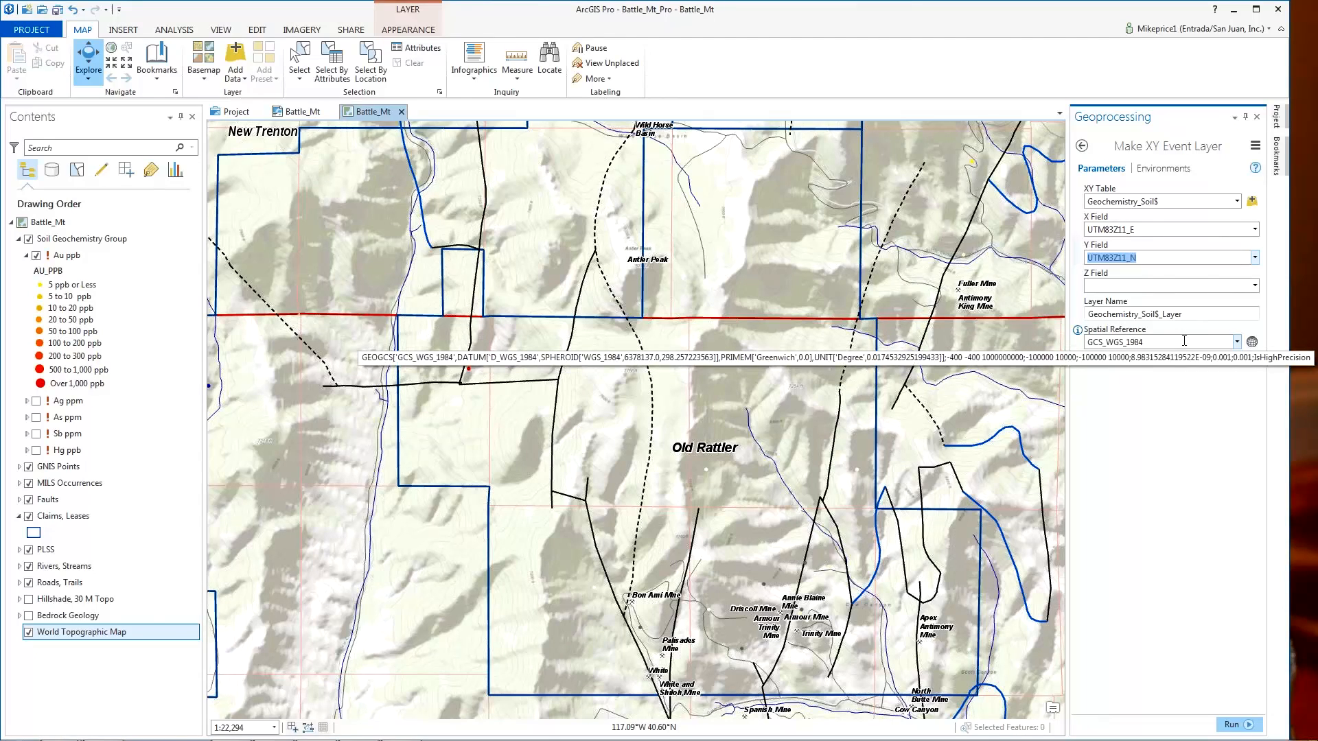
click(1237, 342)
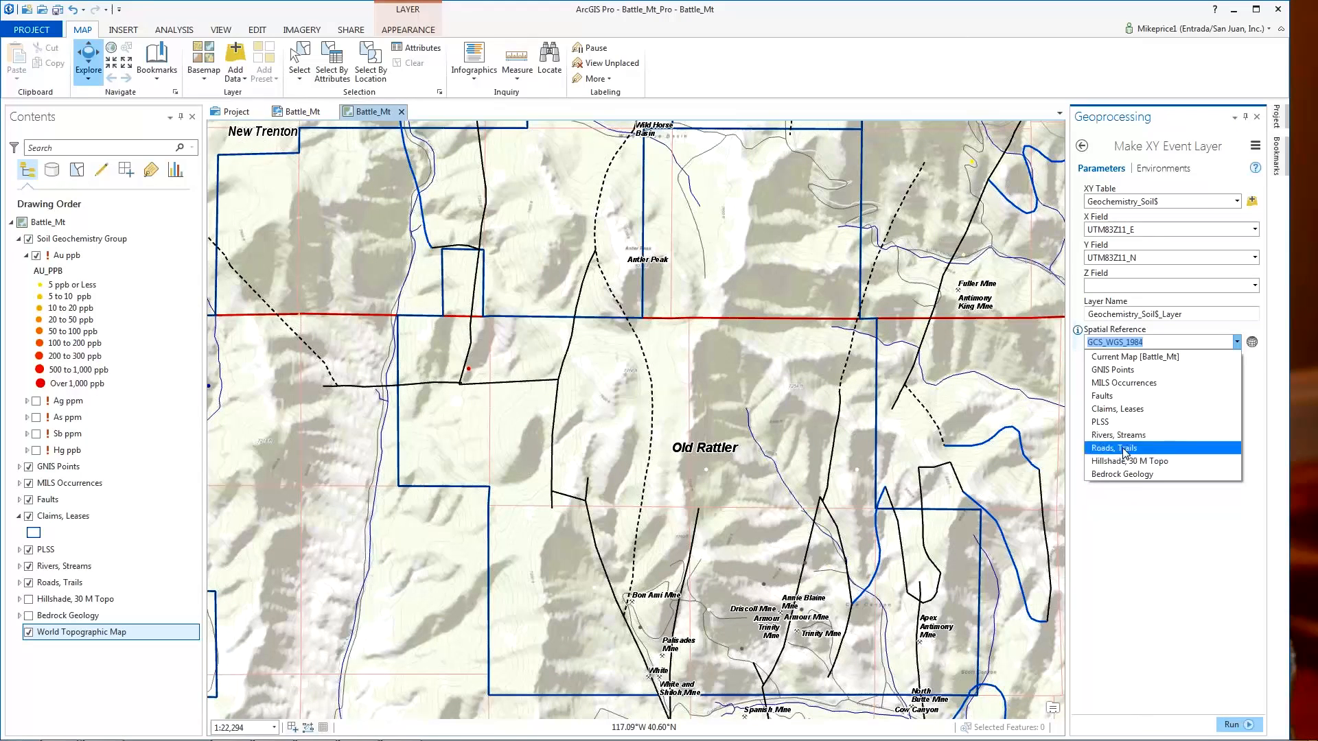
- Take NAD_1983_UTM_Zone_11N from the Claims, Leases layer as spatial reference and run the tool
click(1119, 409)
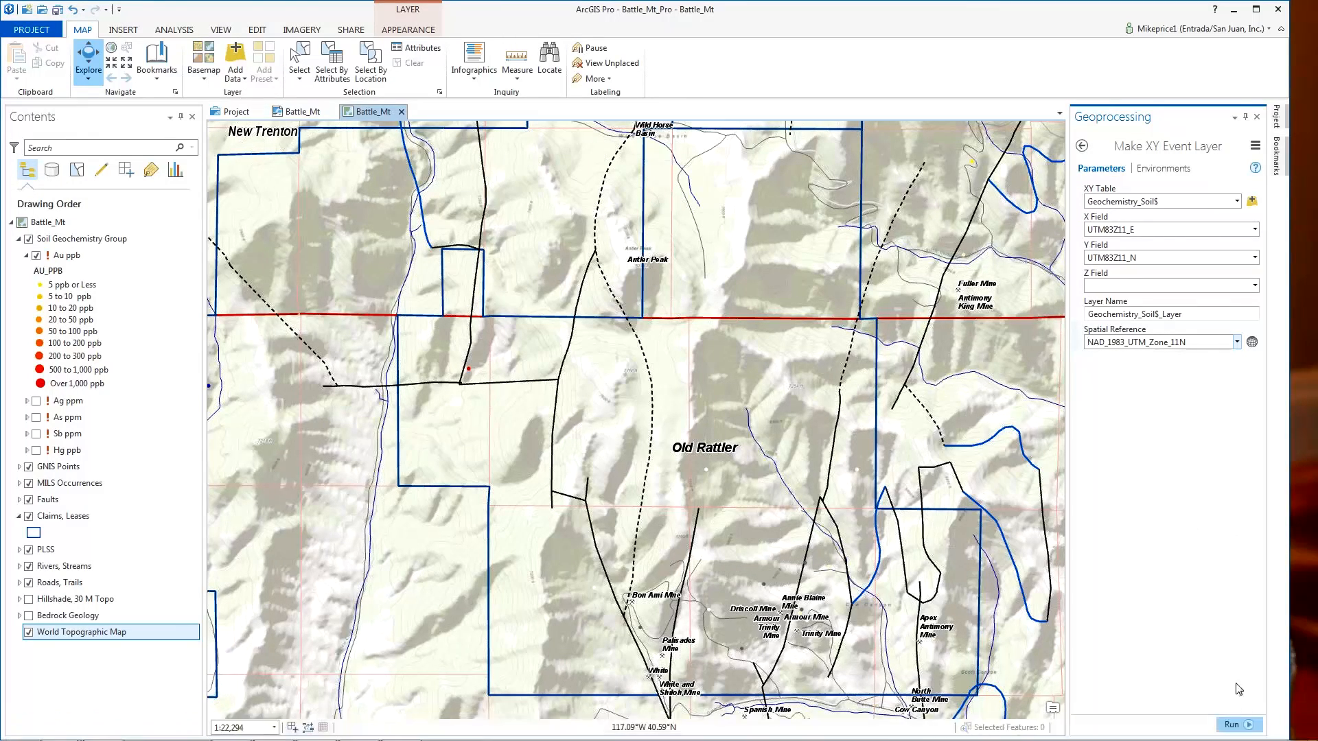
click(1232, 726)
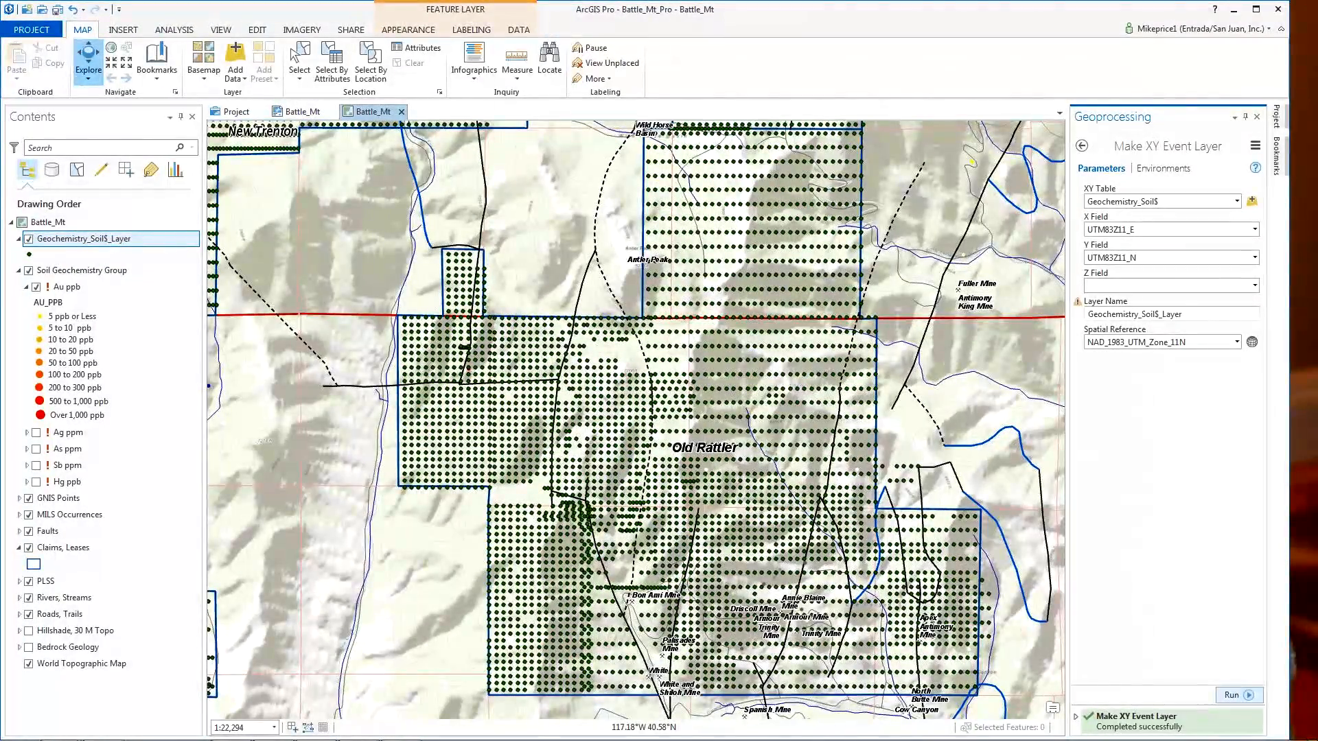
- Bring up the actions for the newly added Geochemistry_Soil$_Layer point layer in Contents
right_click(95, 241)
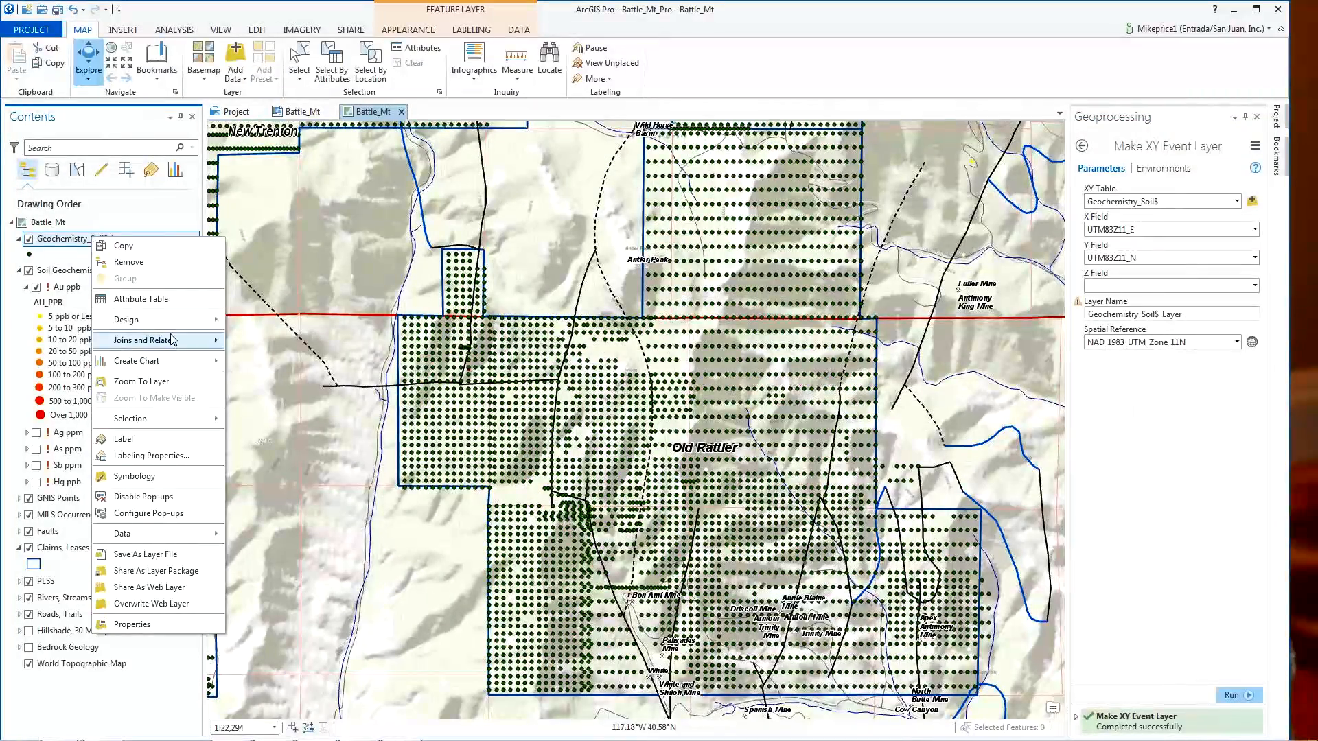
click(139, 300)
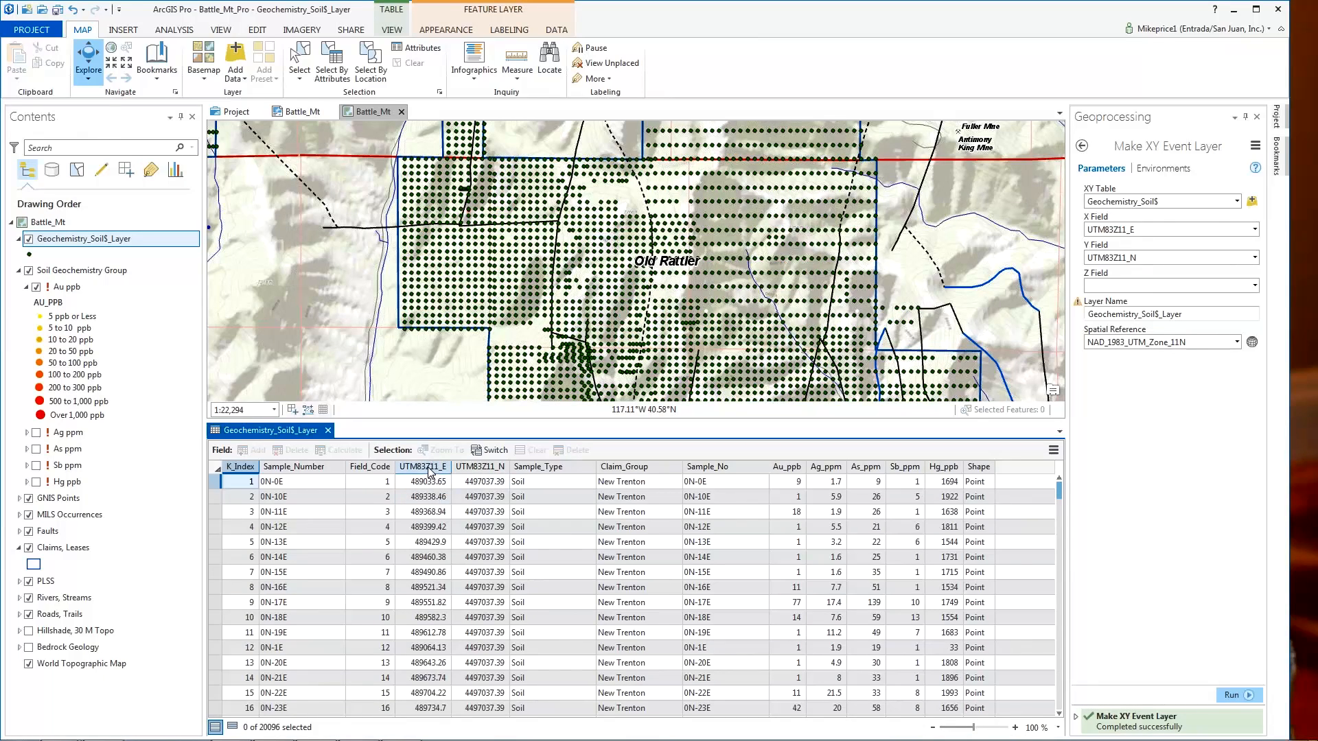
mouse_move(412, 476)
click(422, 467)
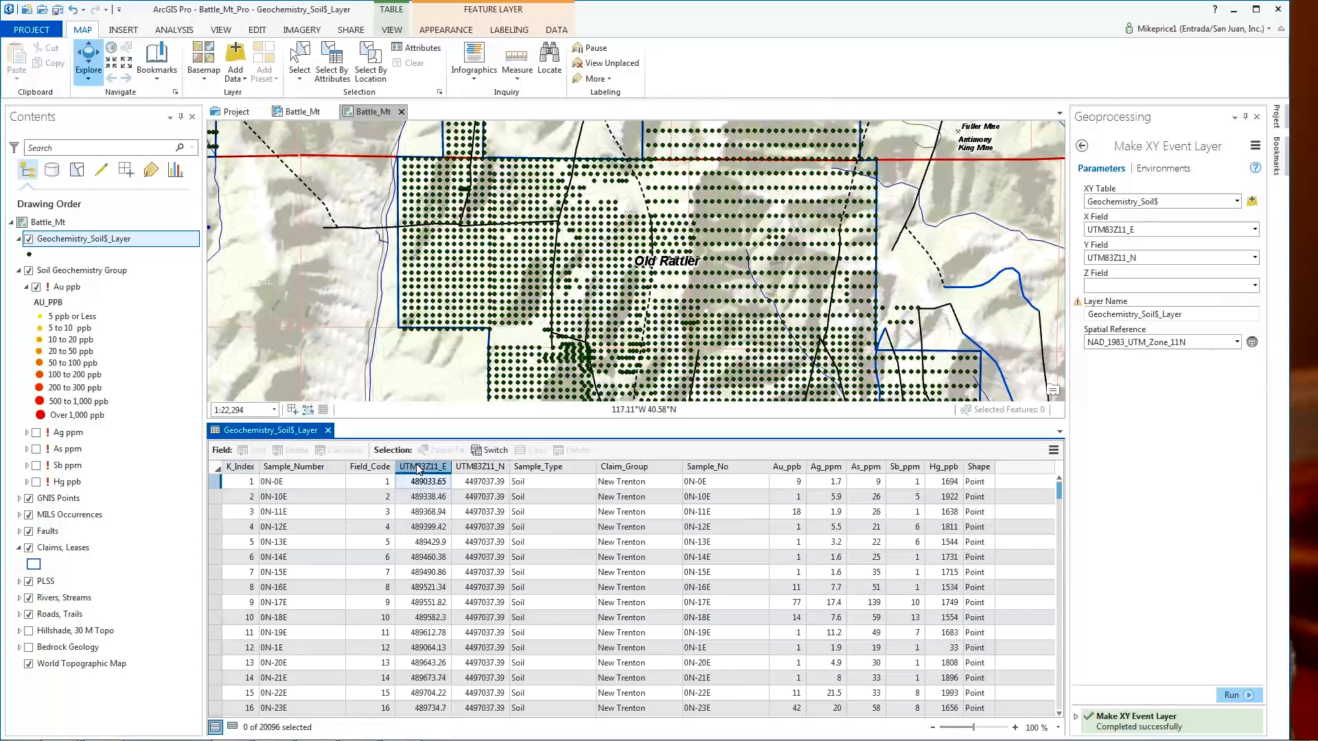
click(491, 468)
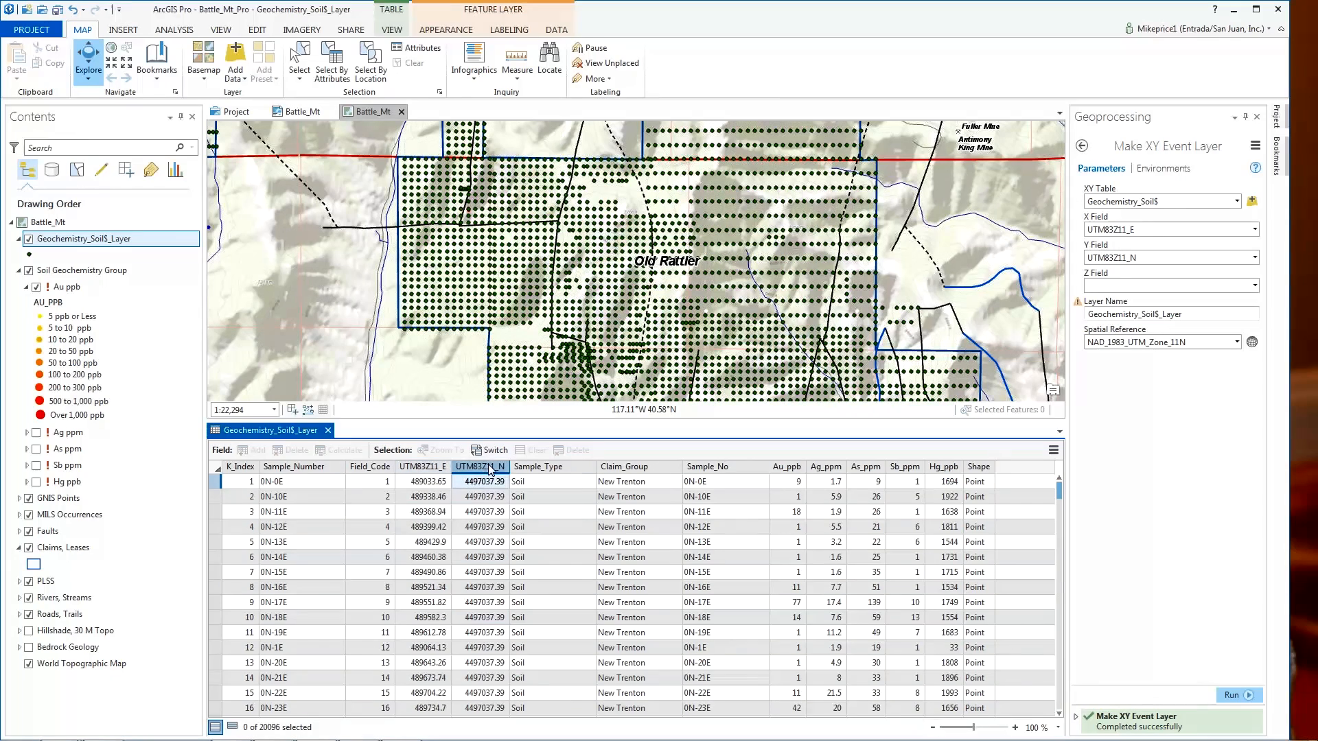
click(786, 467)
click(827, 468)
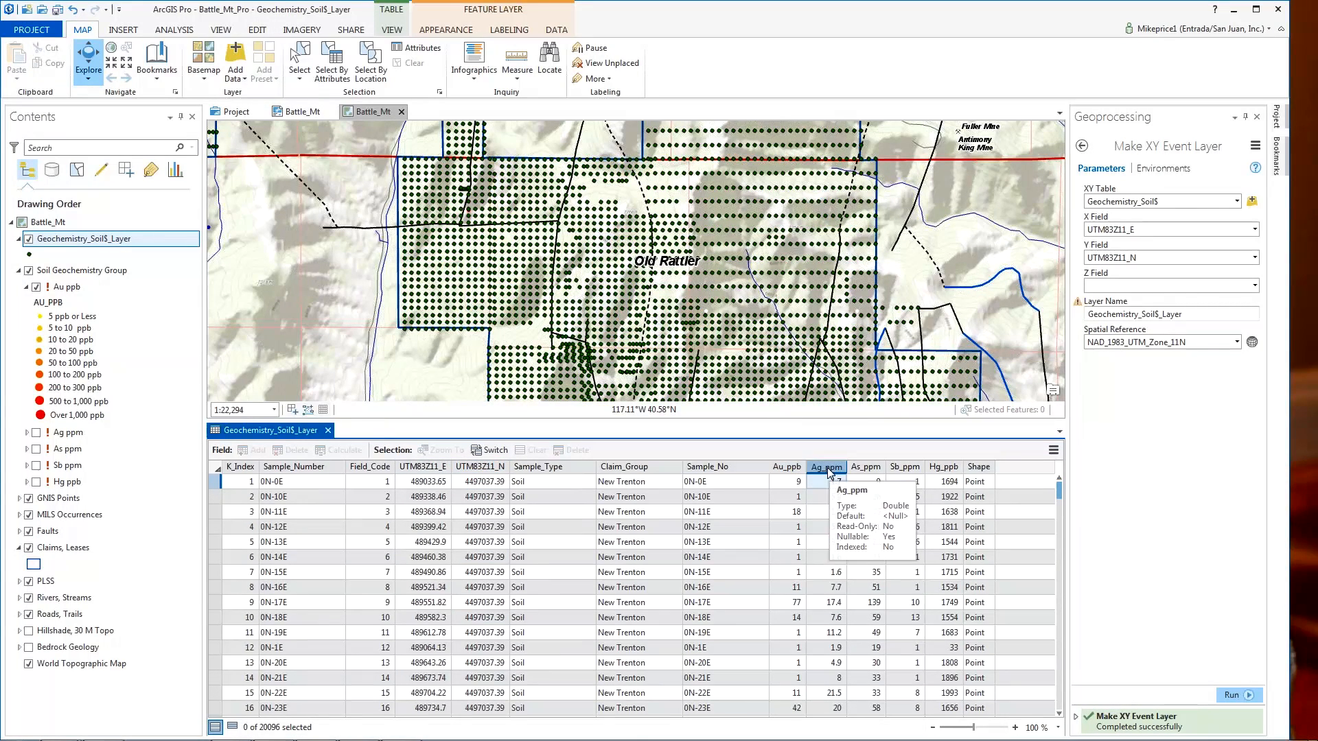
click(866, 471)
click(906, 471)
click(945, 470)
click(787, 471)
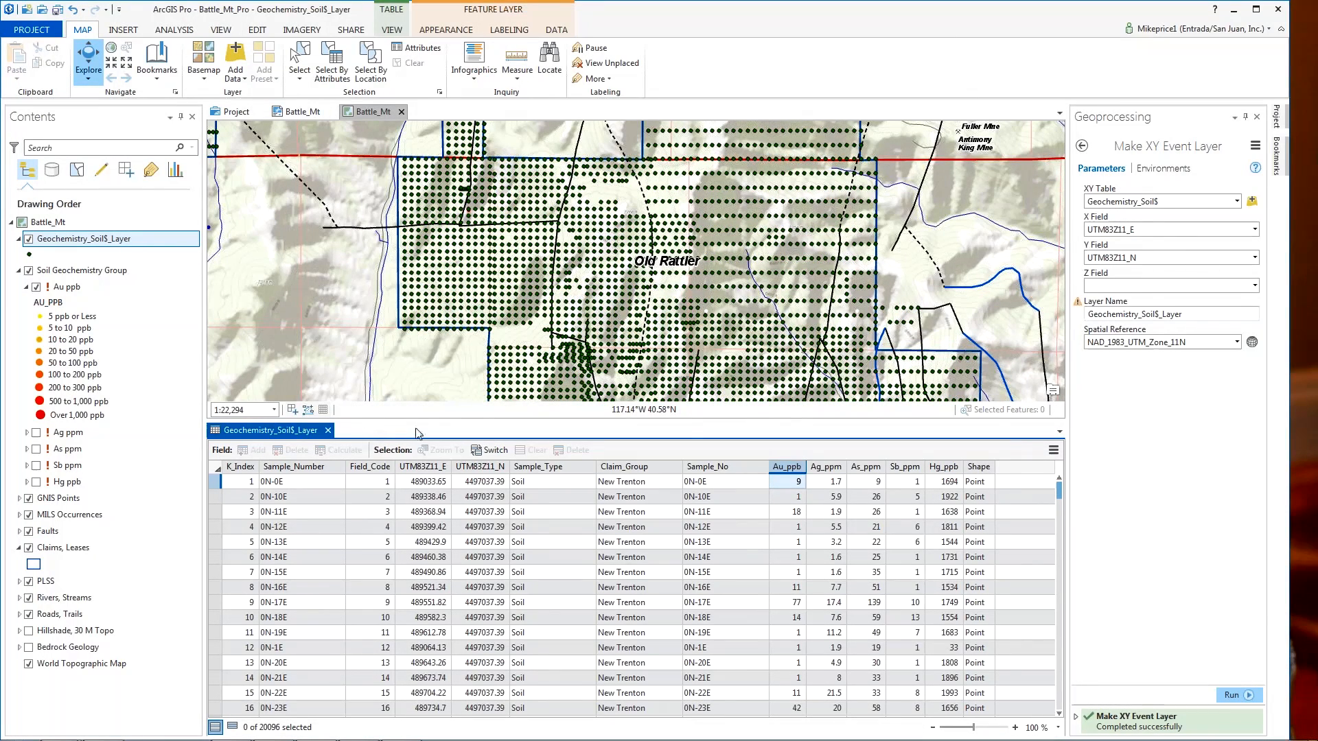
click(327, 430)
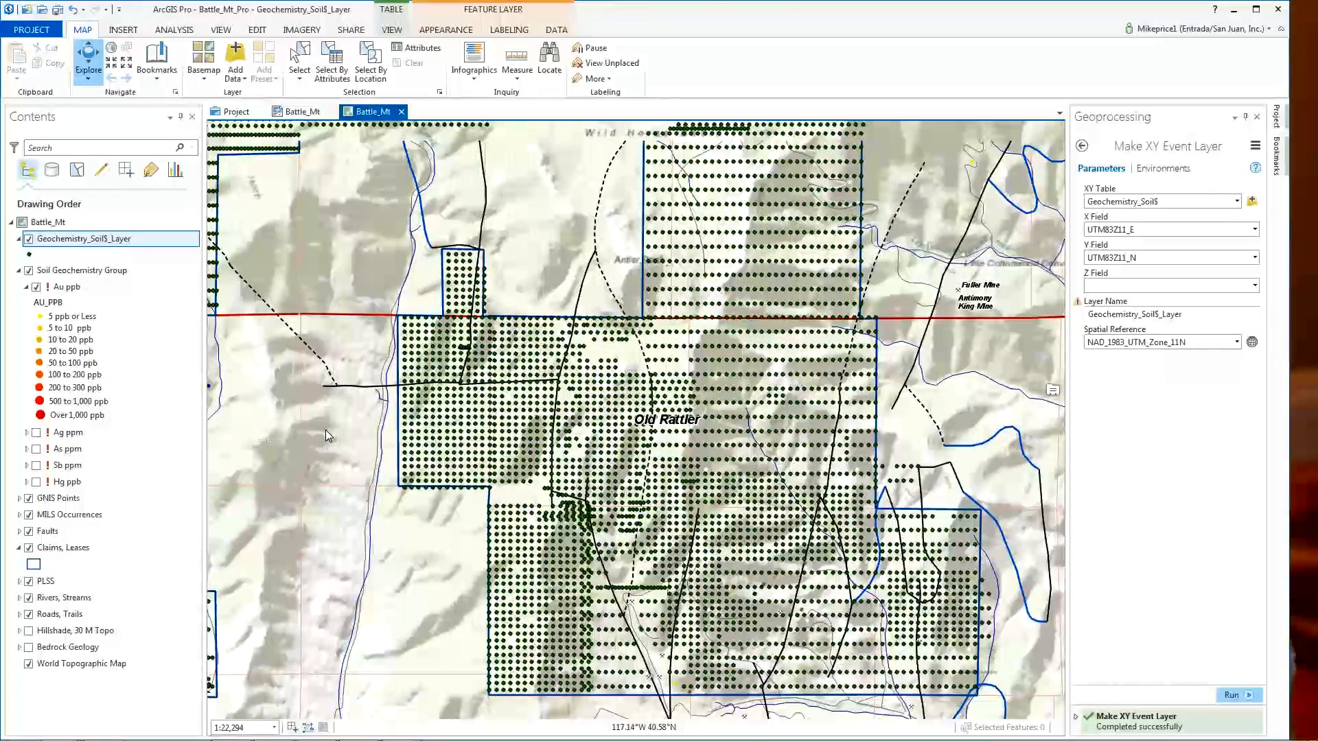
- Launch Copy Features for Geochemistry_Soil$_Layer from the layer's Data context menu
right_click(85, 242)
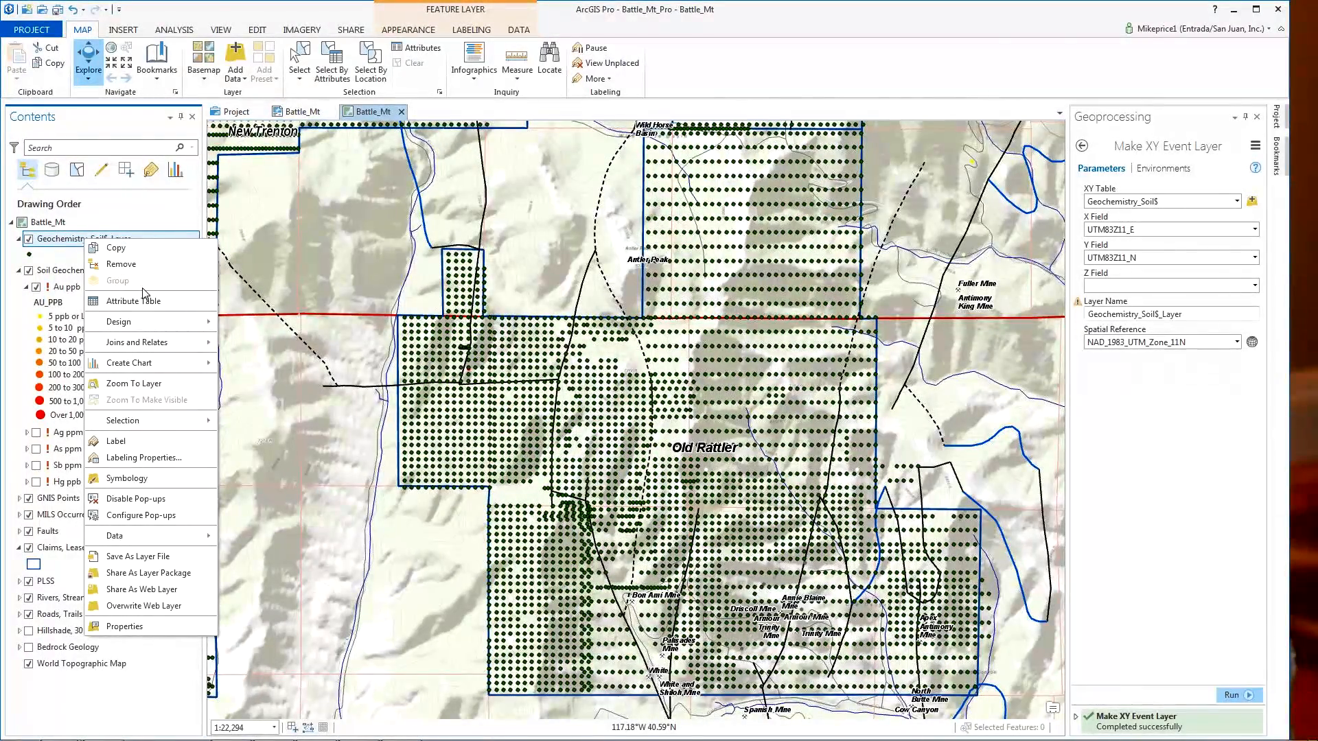
mouse_move(165, 538)
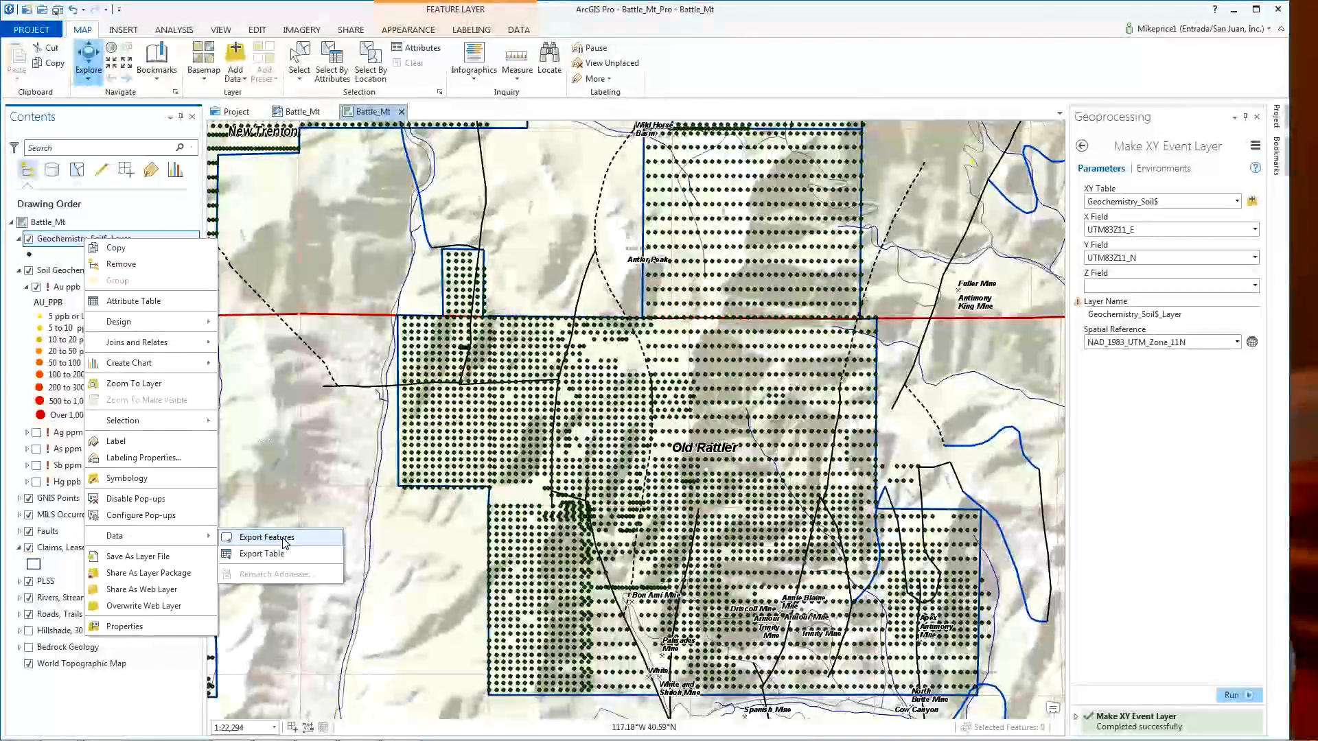
click(284, 539)
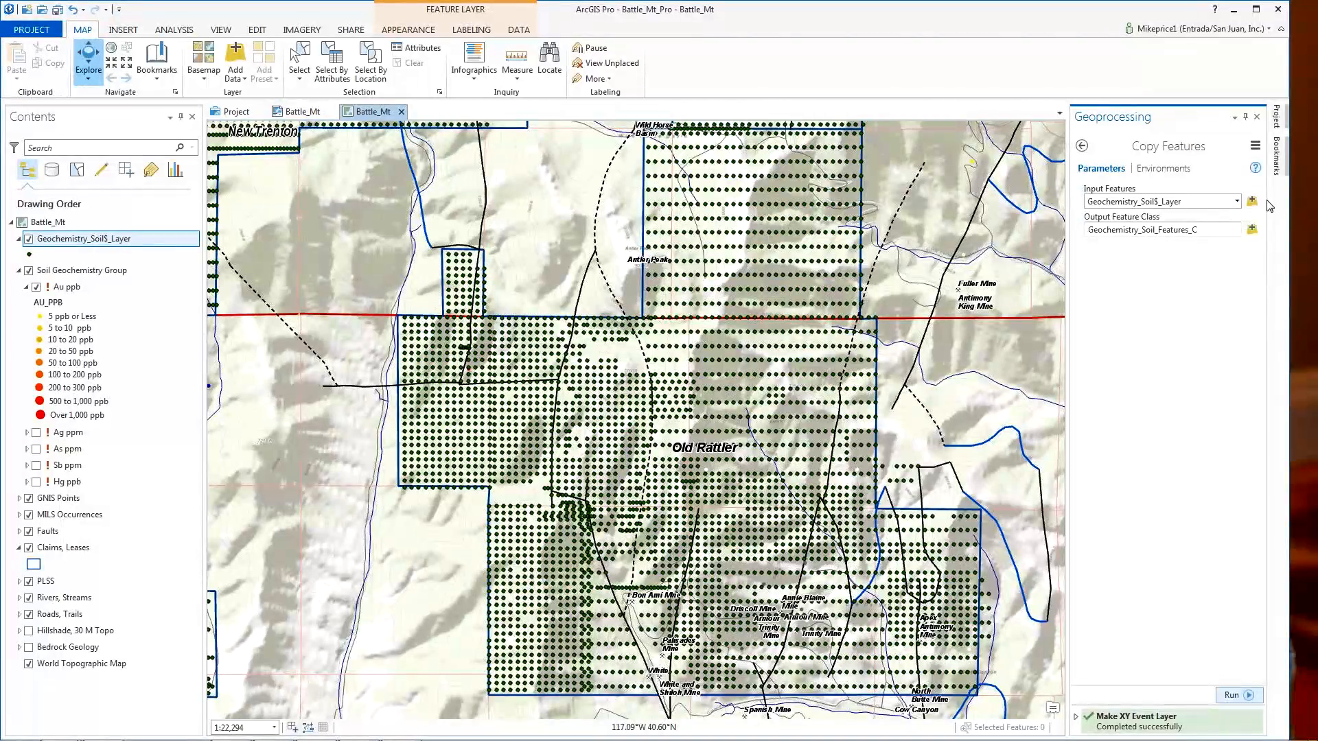
- Set the copy's output location to Geochemistry.gdb in D:\Battle_Mt\GDBFiles\UTM83Z11
click(1252, 229)
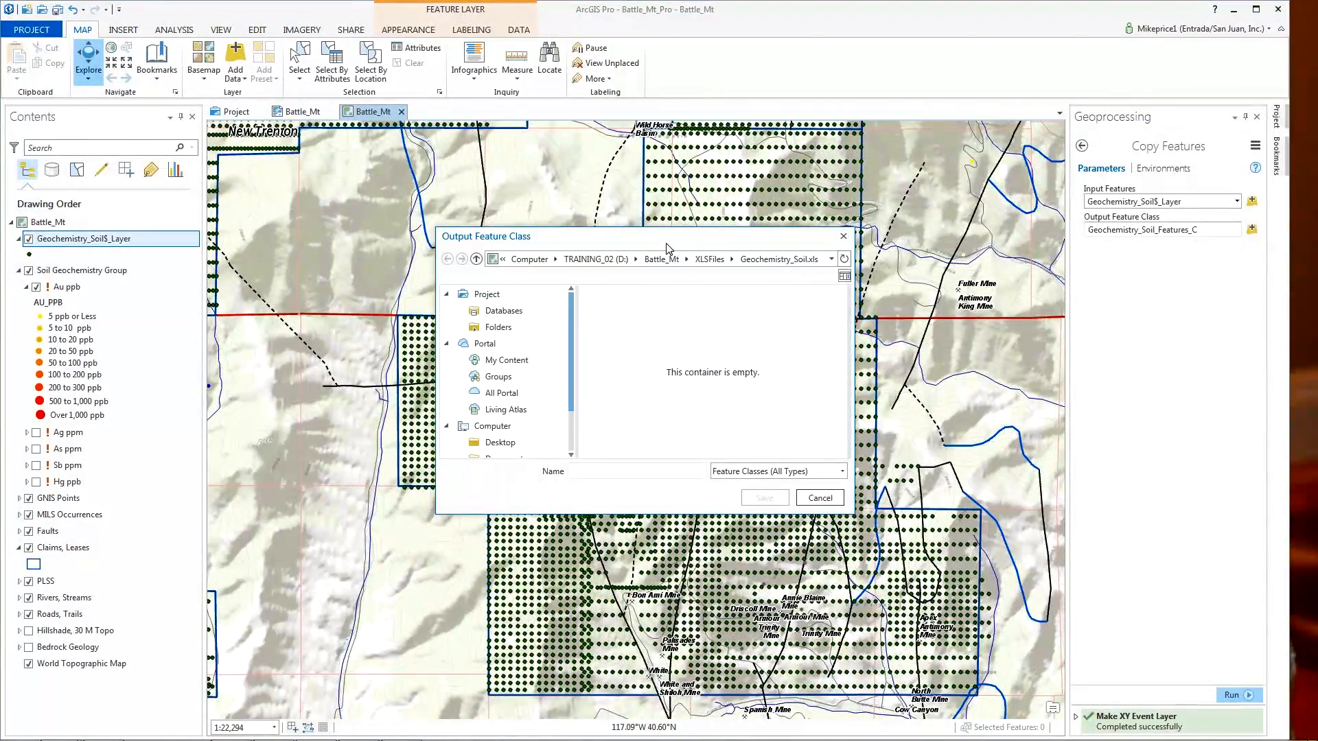
drag(672, 246, 816, 158)
drag(714, 313, 714, 352)
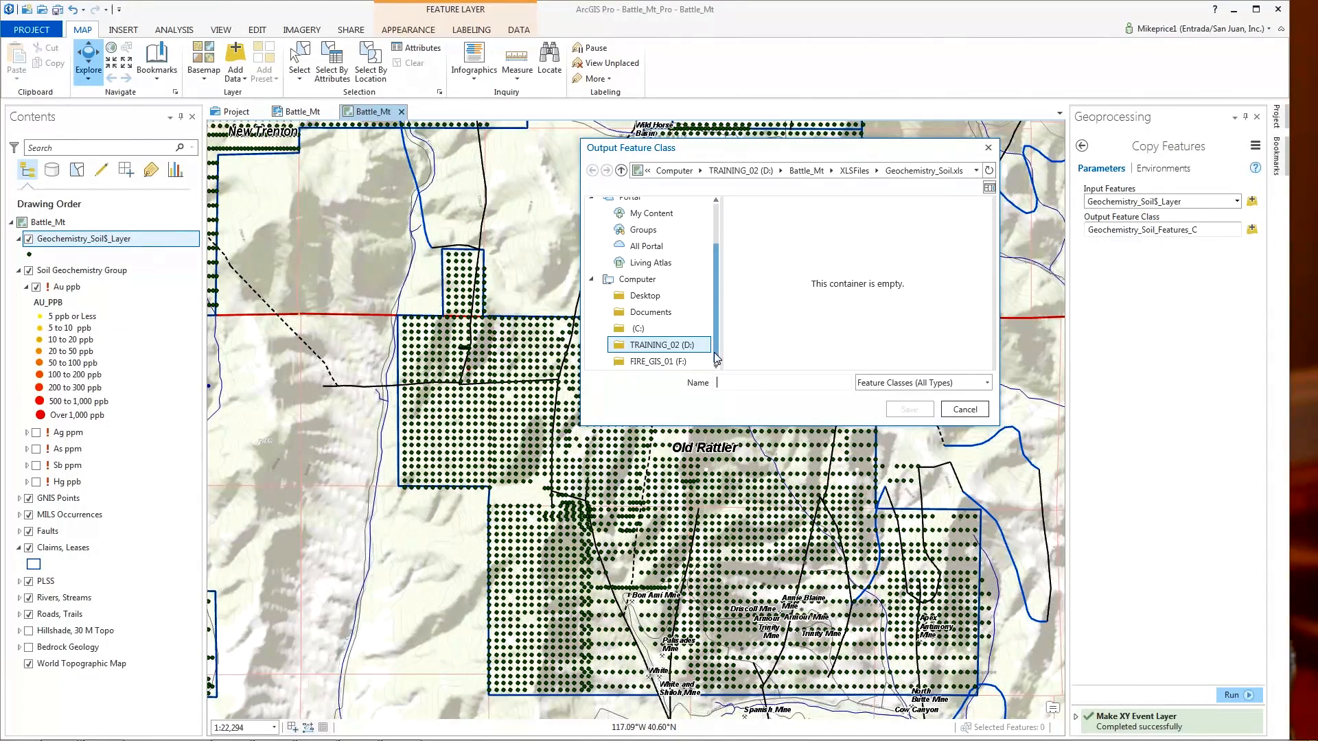
click(616, 349)
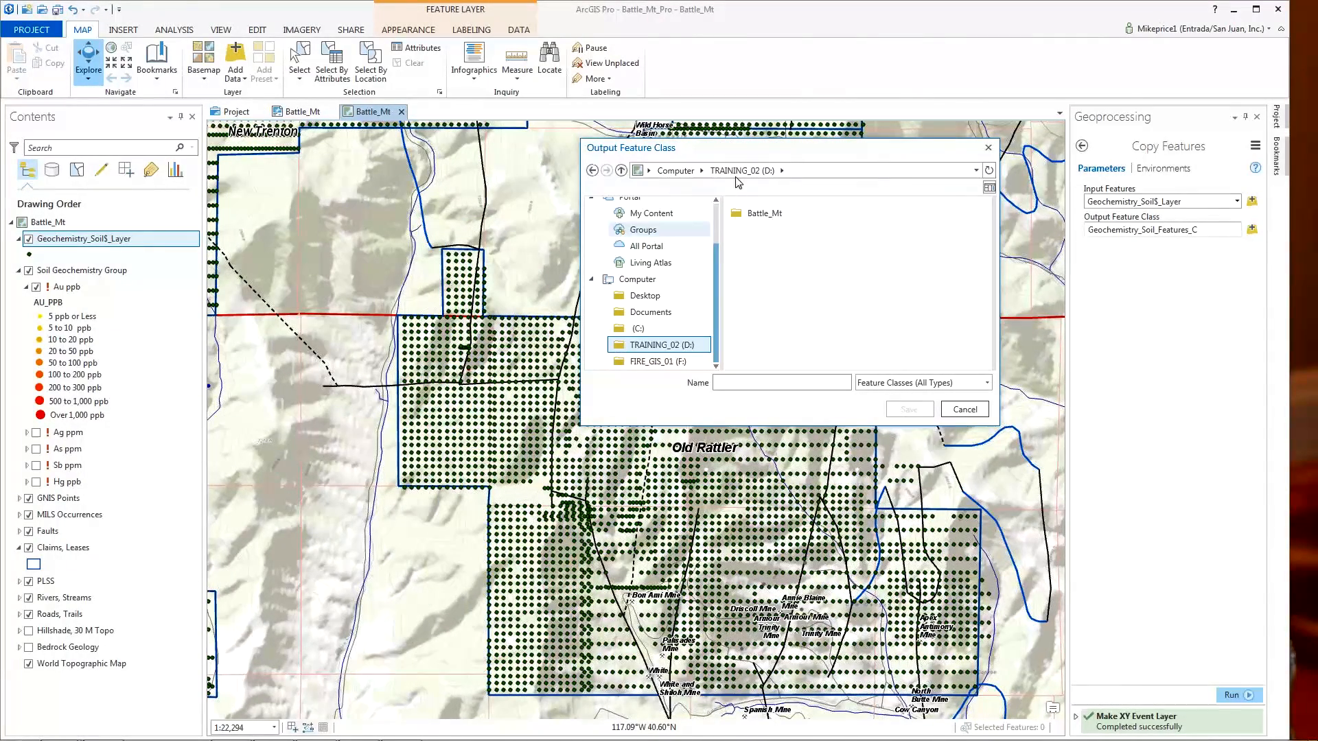
double_click(736, 215)
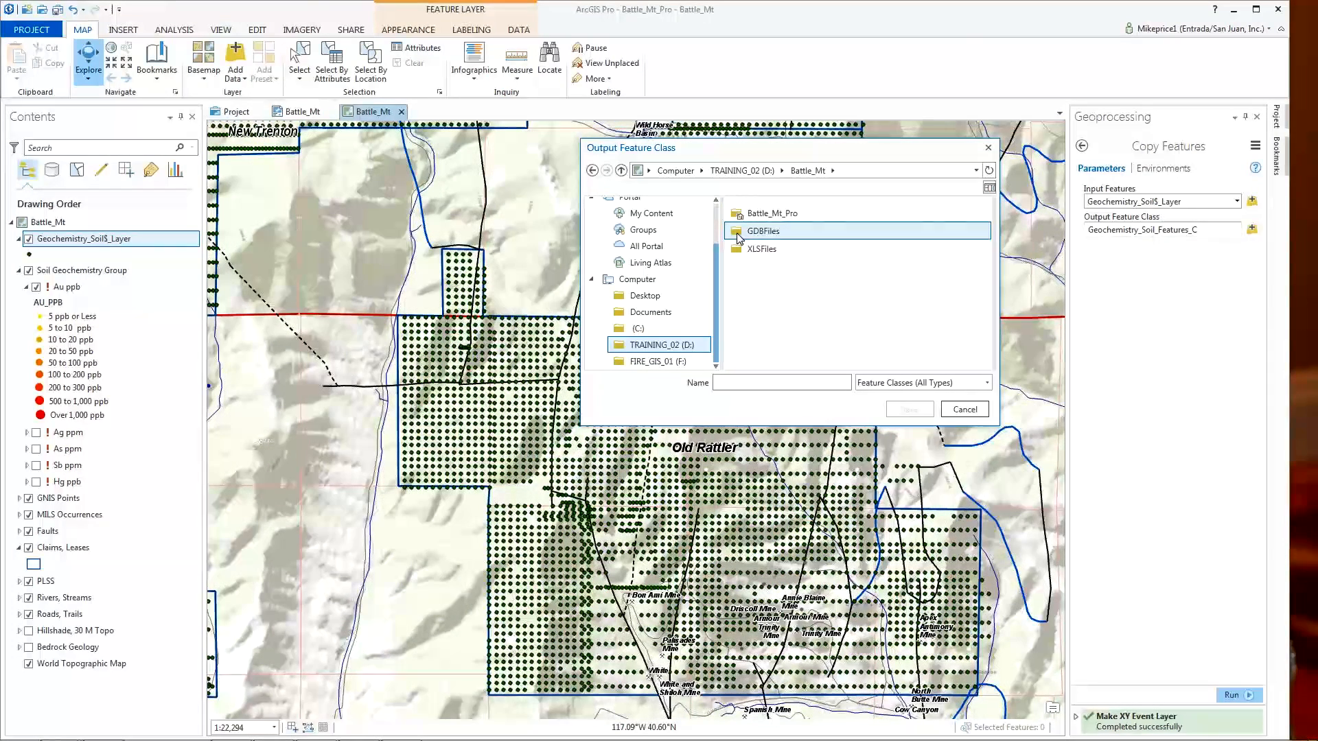
double_click(738, 234)
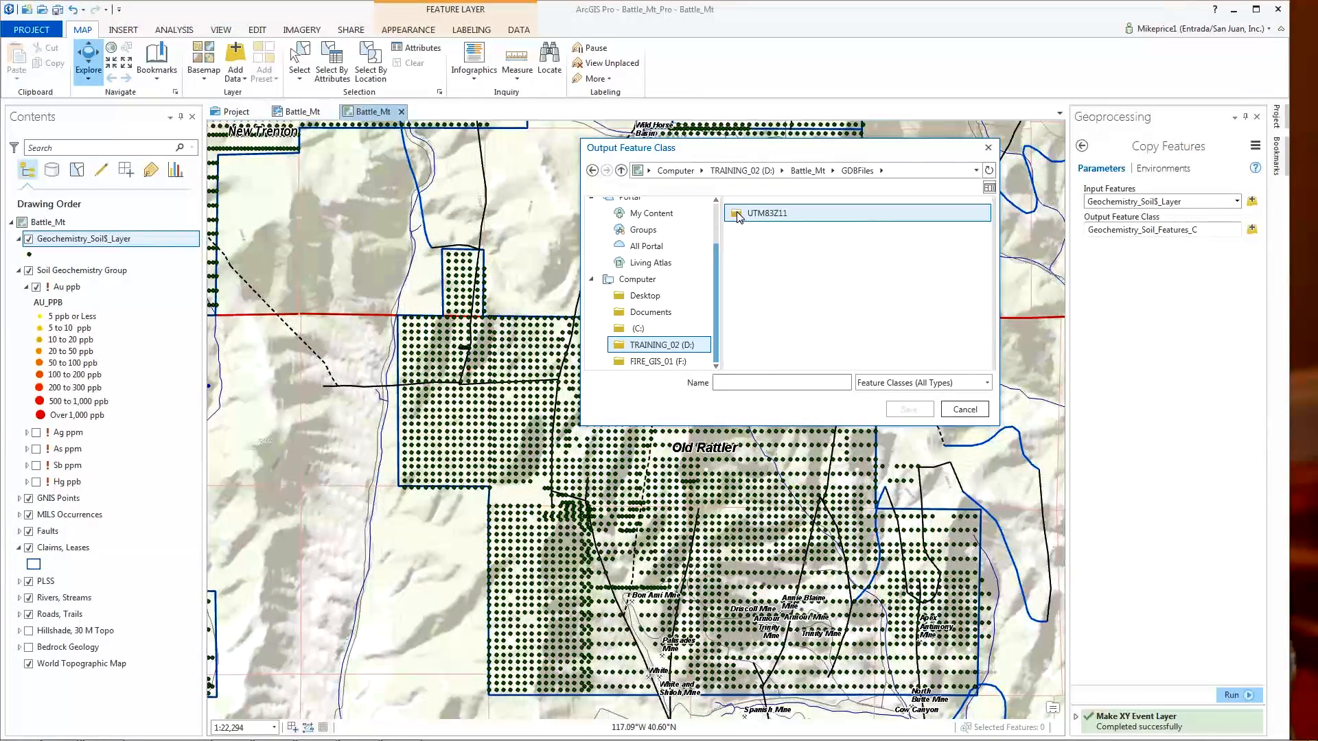
double_click(738, 215)
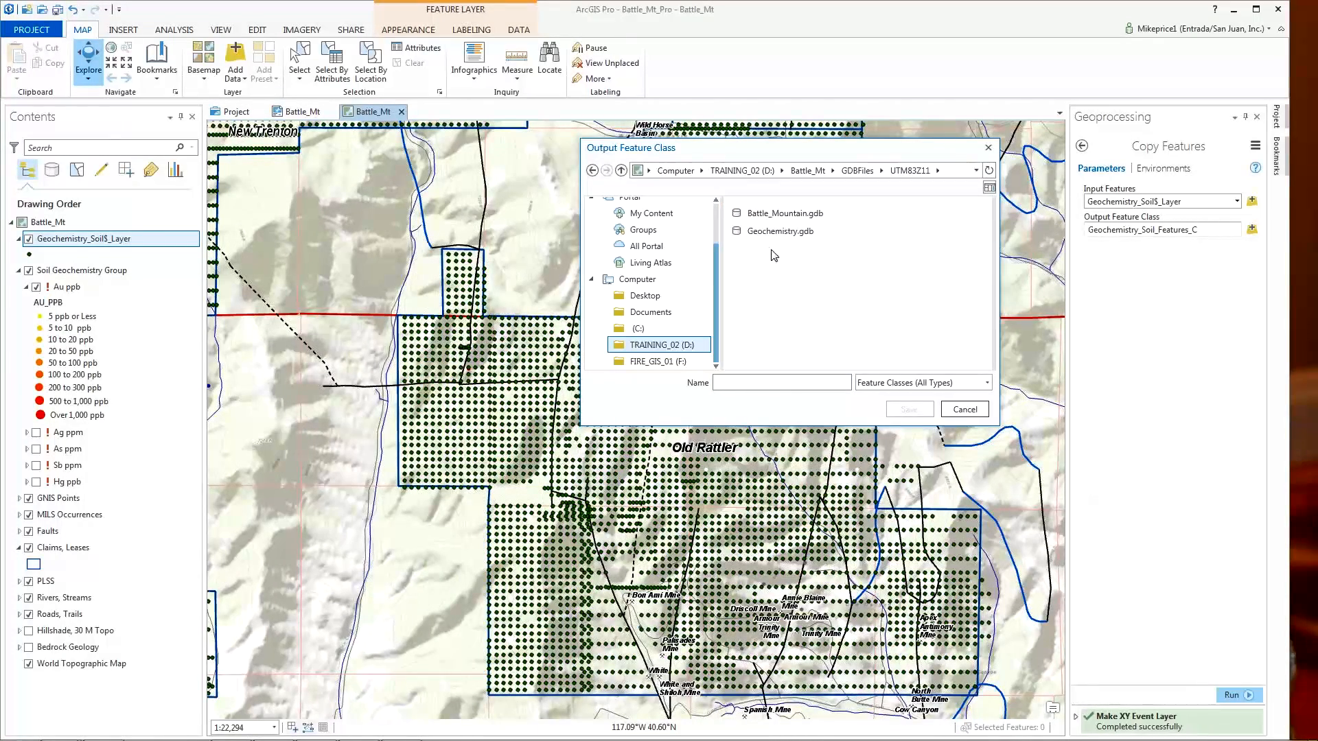
click(777, 234)
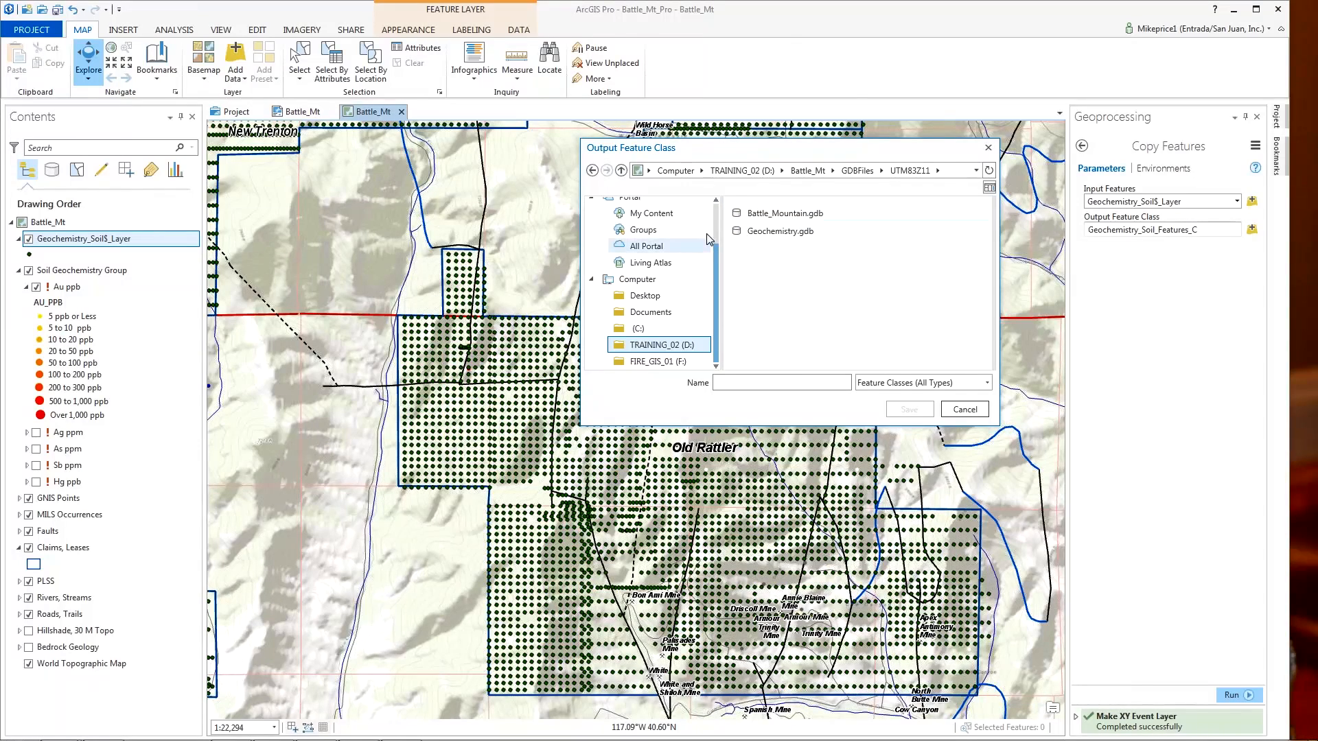
double_click(741, 234)
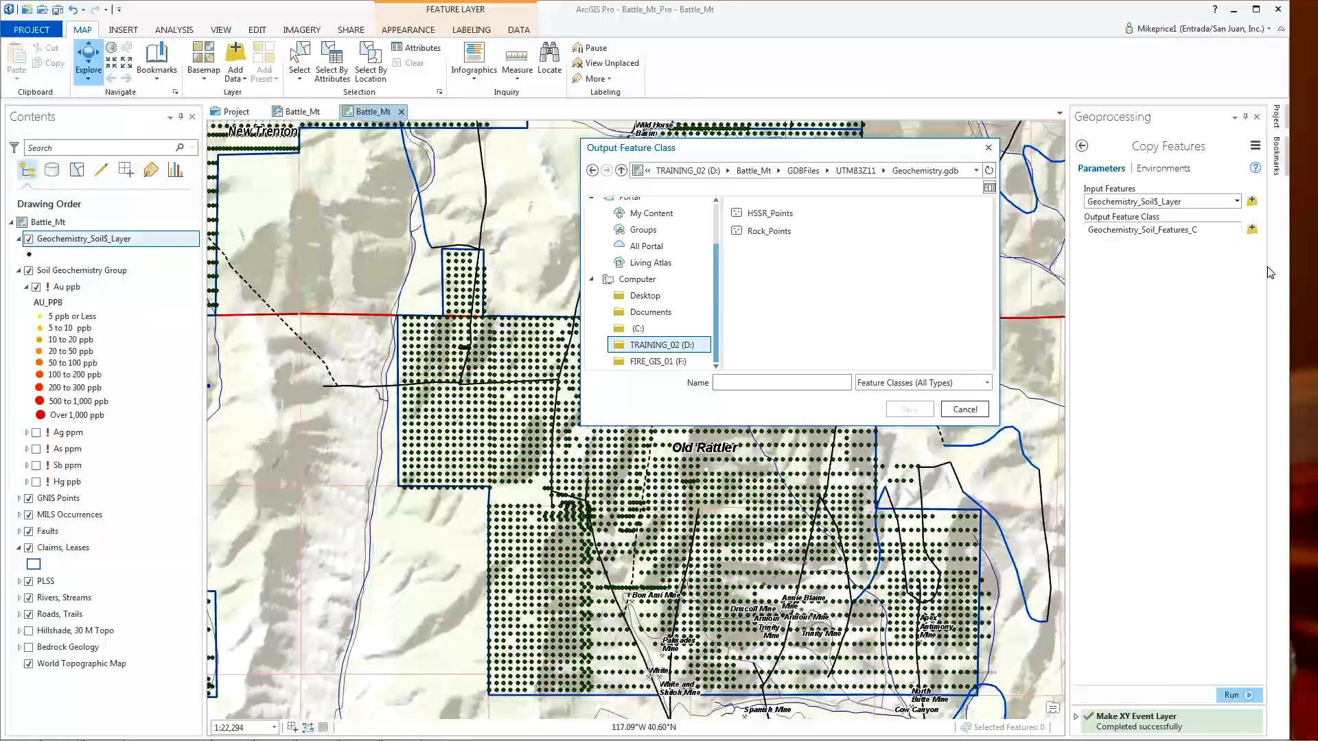
click(806, 383)
- Name the Copy Features output Battle_Mt_Geochem_X in Geochemistry.gdb
text(Battle_Mt_Geochem_X)
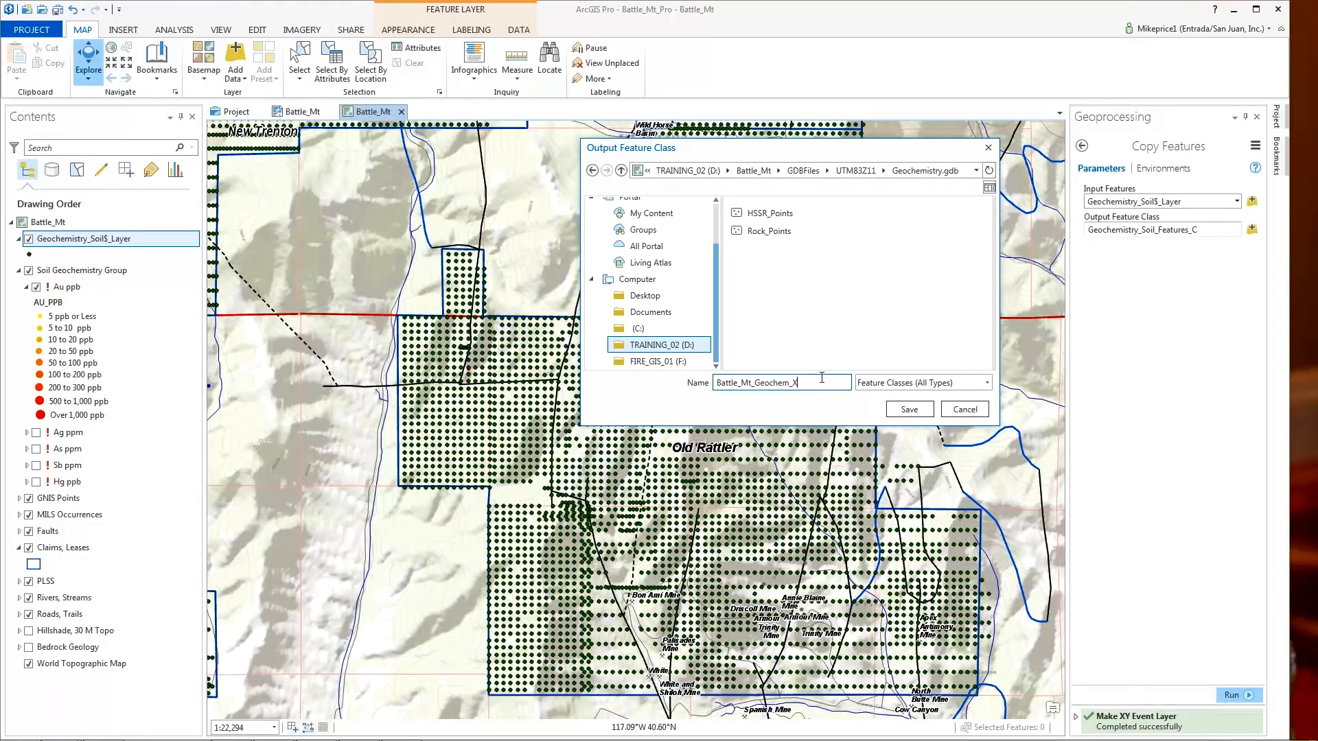
click(920, 416)
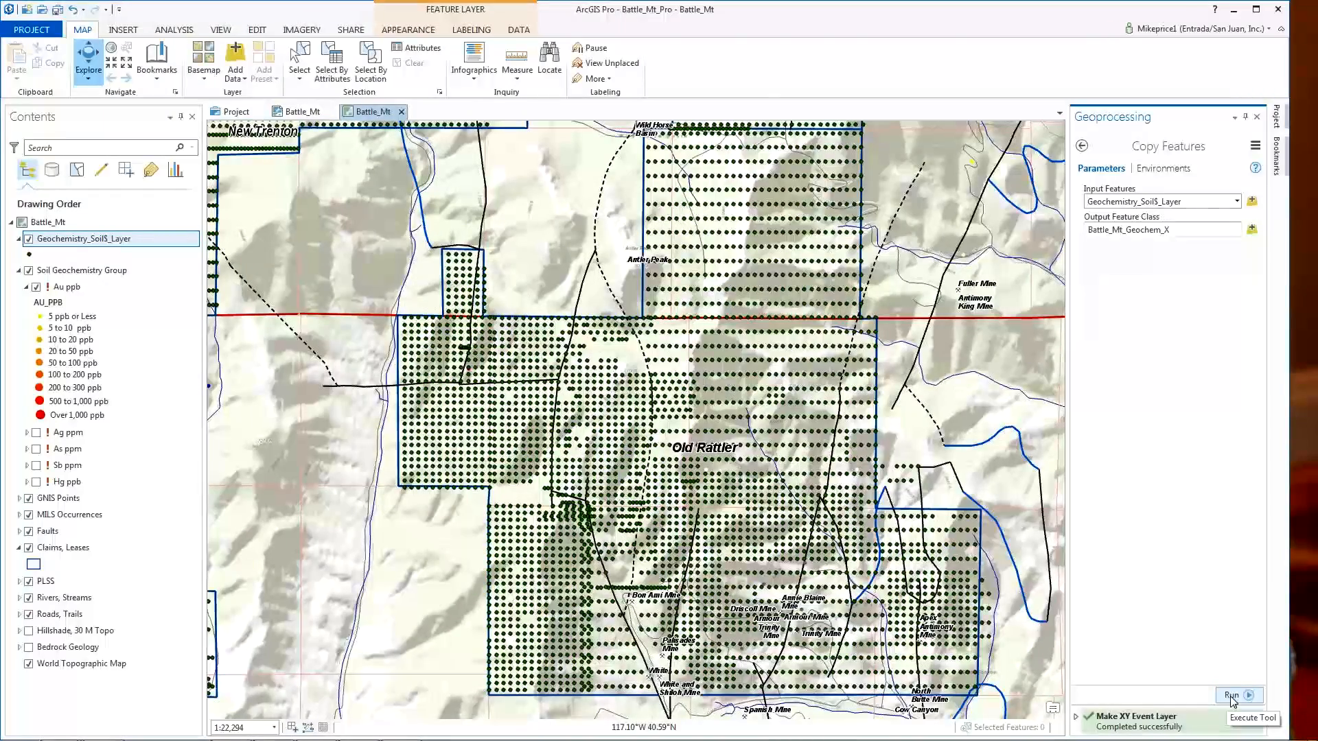
- Run the copy, then set the output coordinate system to NAD_1983_UTM_Zone_11N
click(1231, 697)
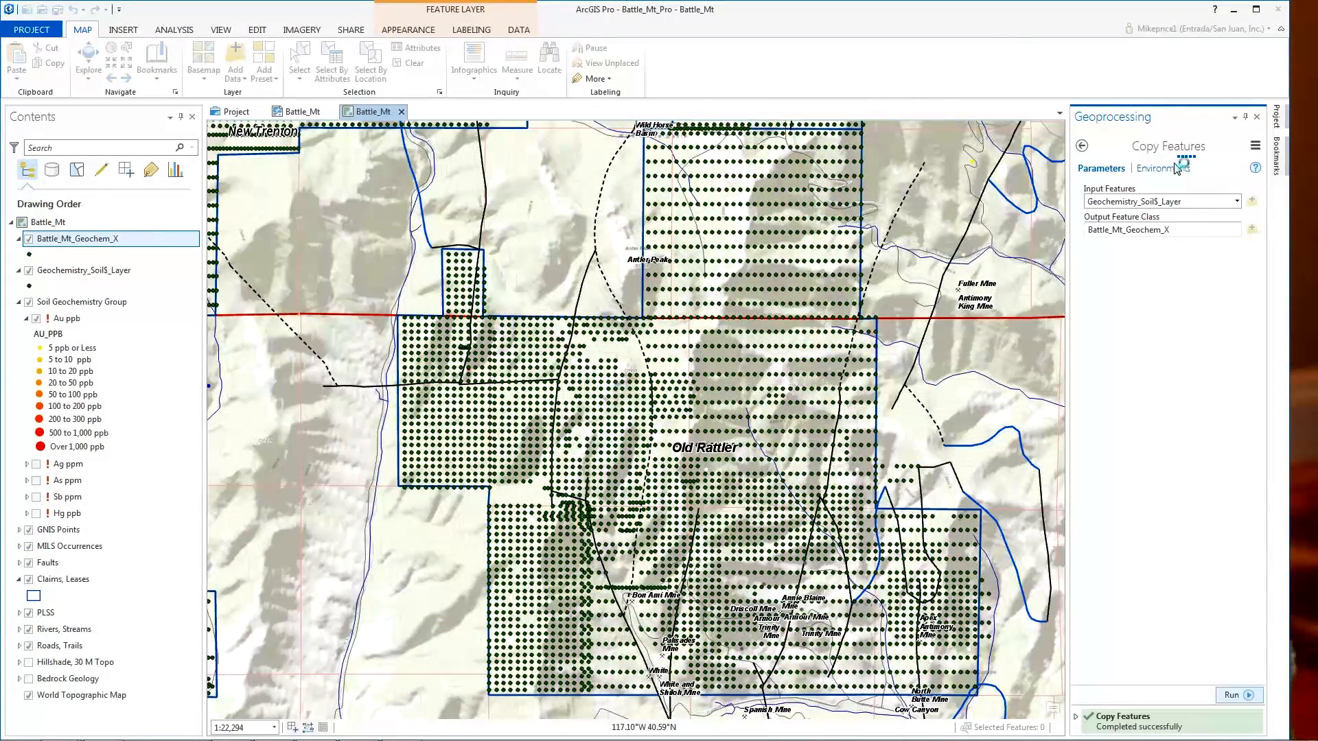
click(1160, 170)
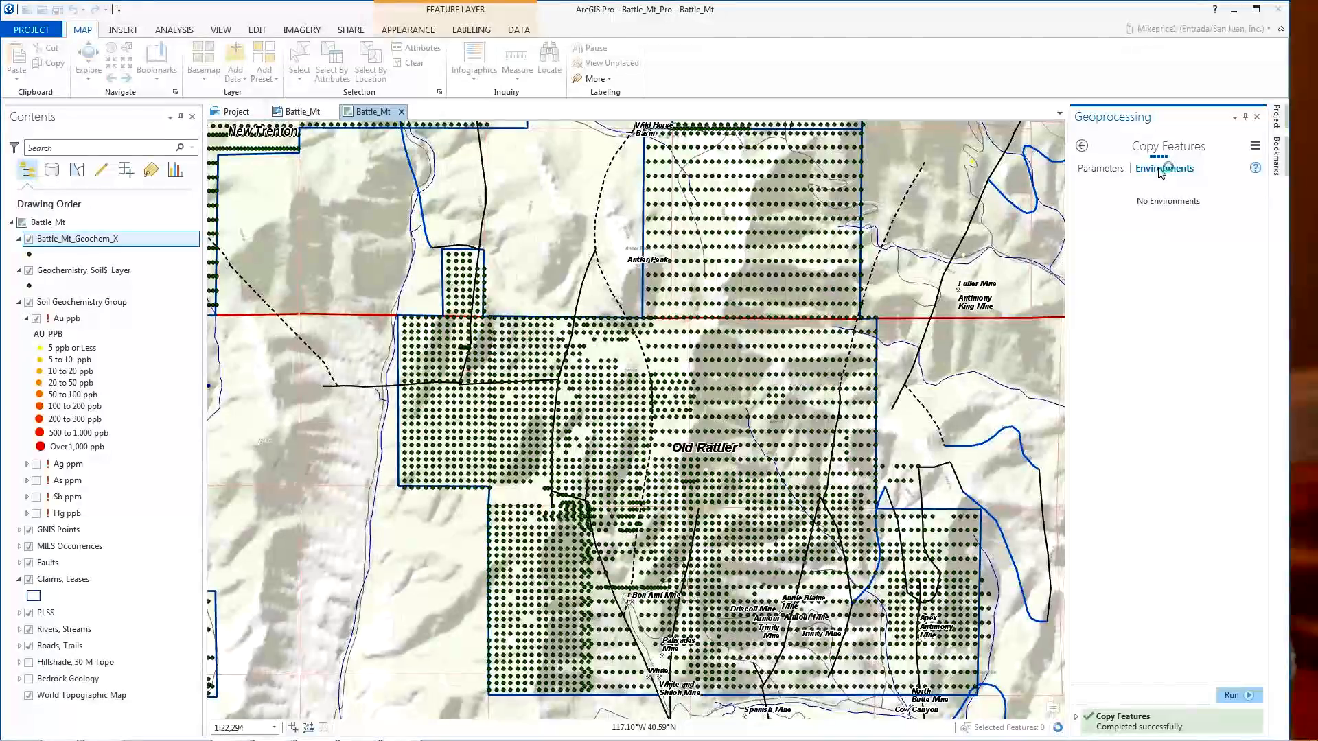
click(1236, 201)
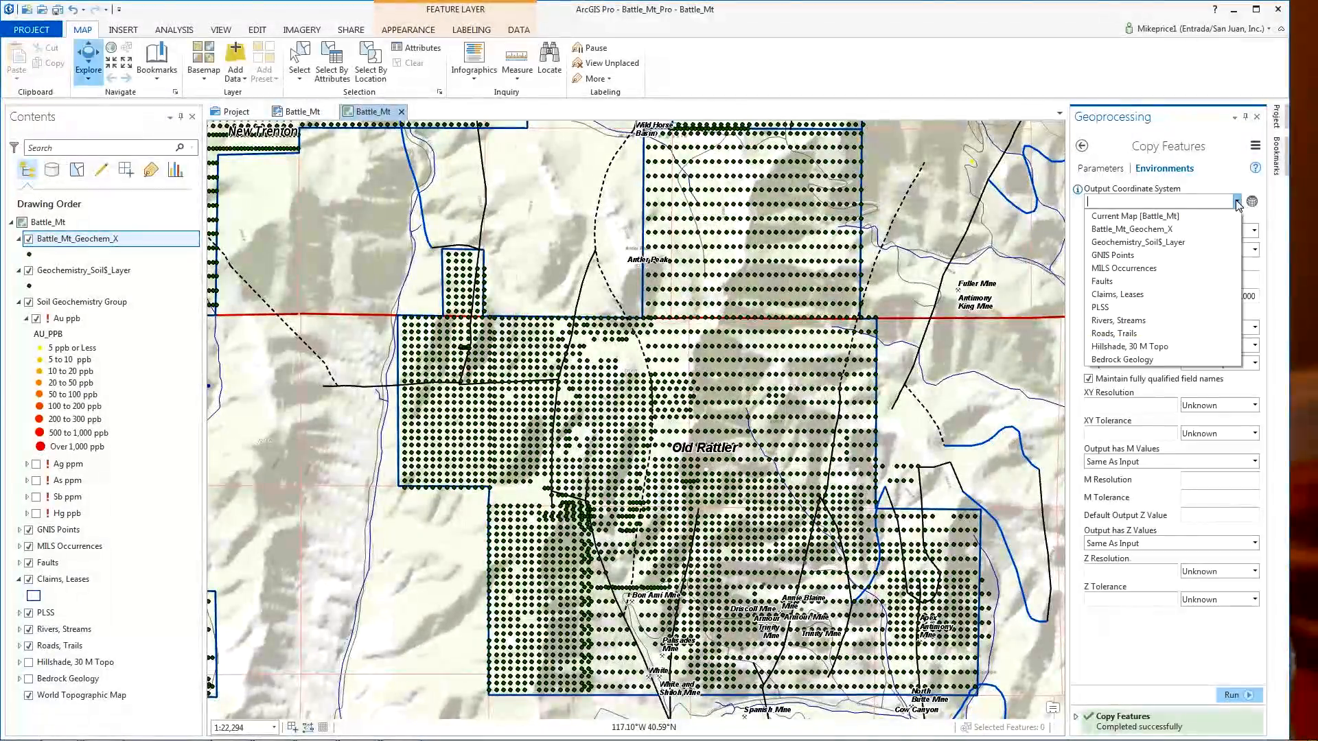
click(1119, 294)
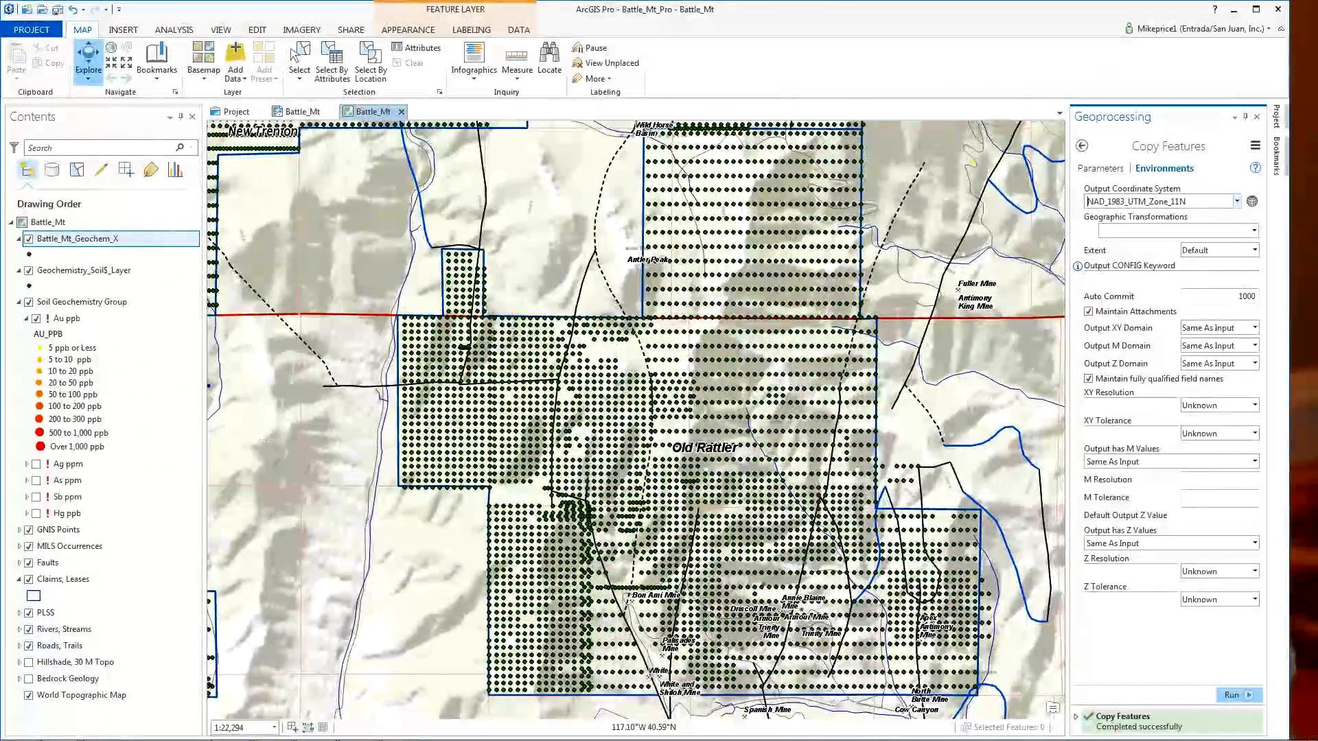
- Set the geographic transformation to WGS_1984_(ITRF00)_To_NAD_1983
click(1254, 232)
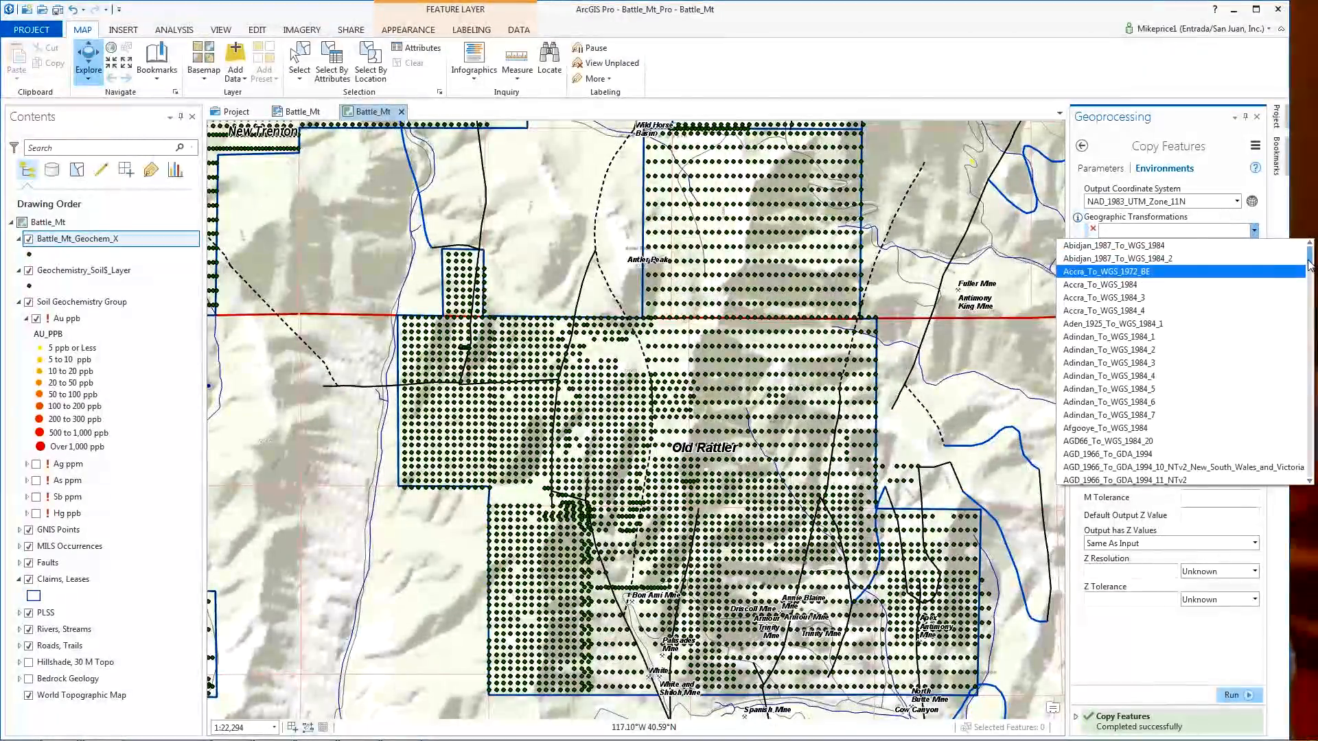
drag(1311, 273, 1311, 465)
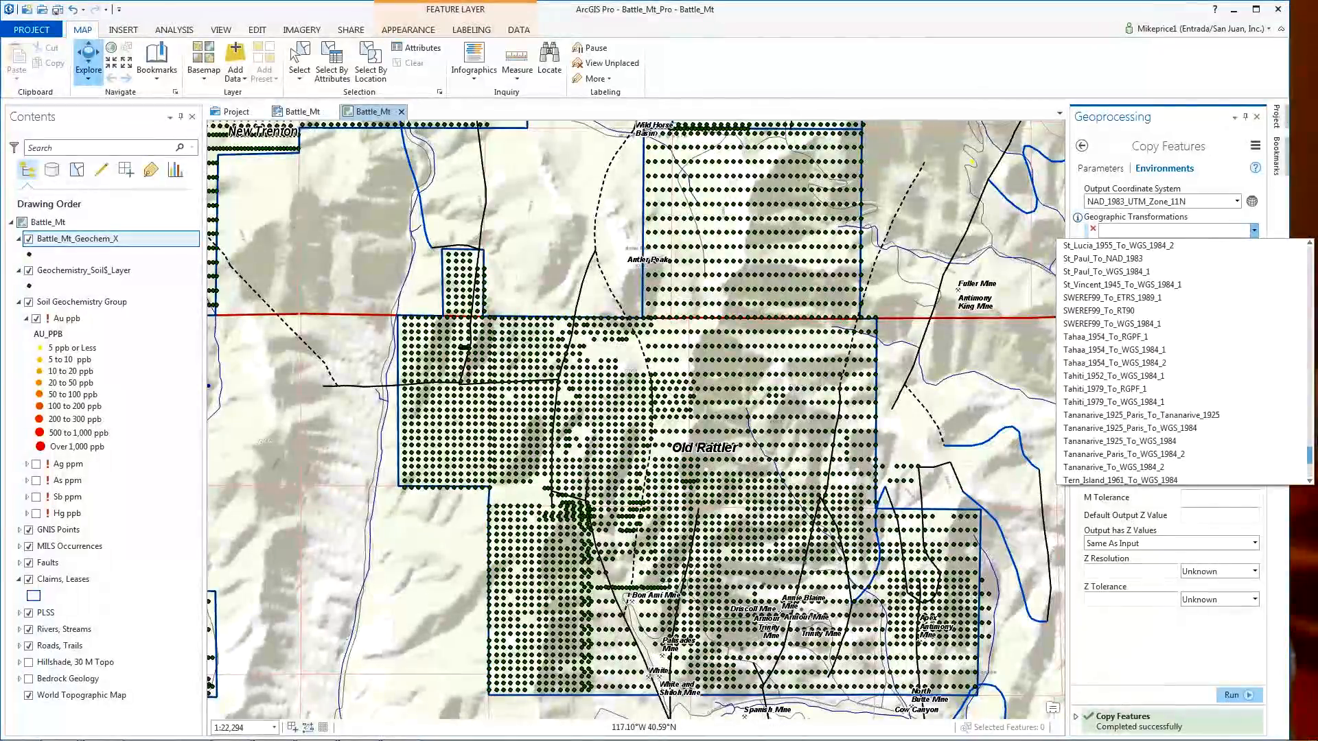
drag(1309, 460, 1310, 471)
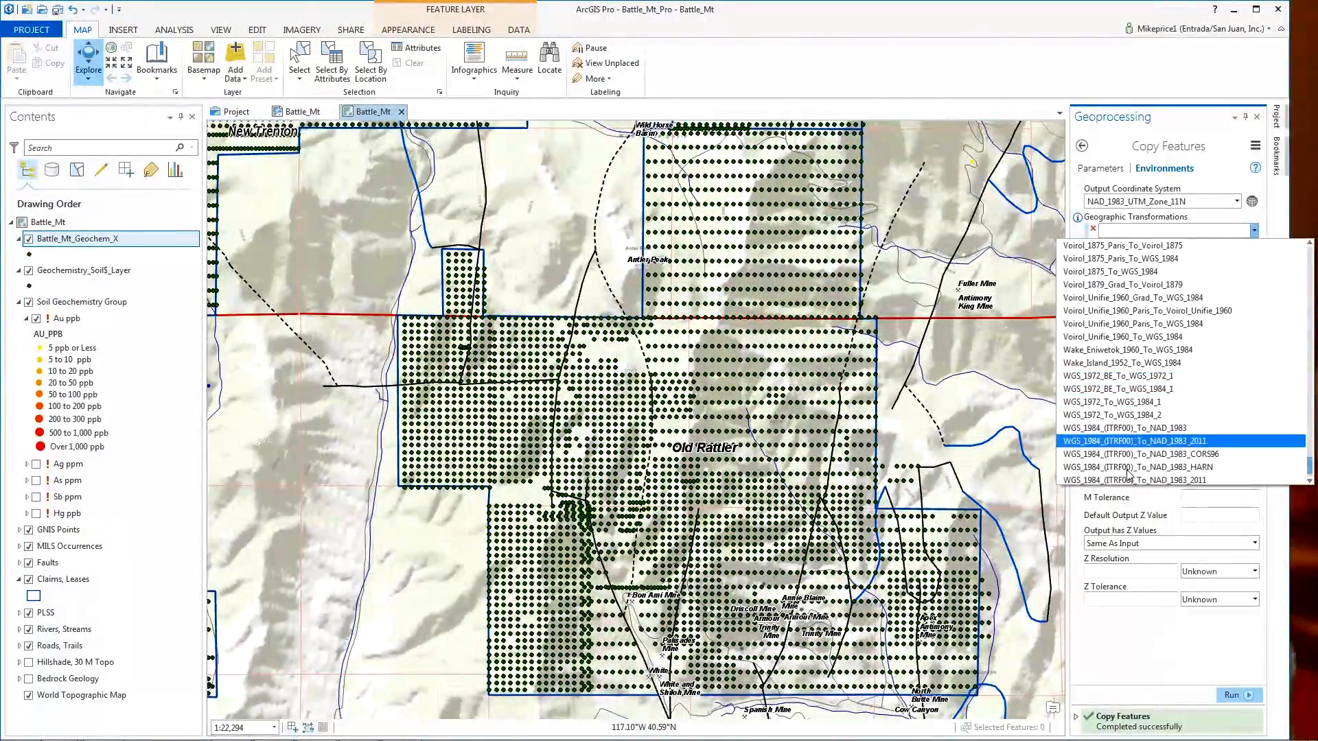
scroll(1201, 426, down, 1)
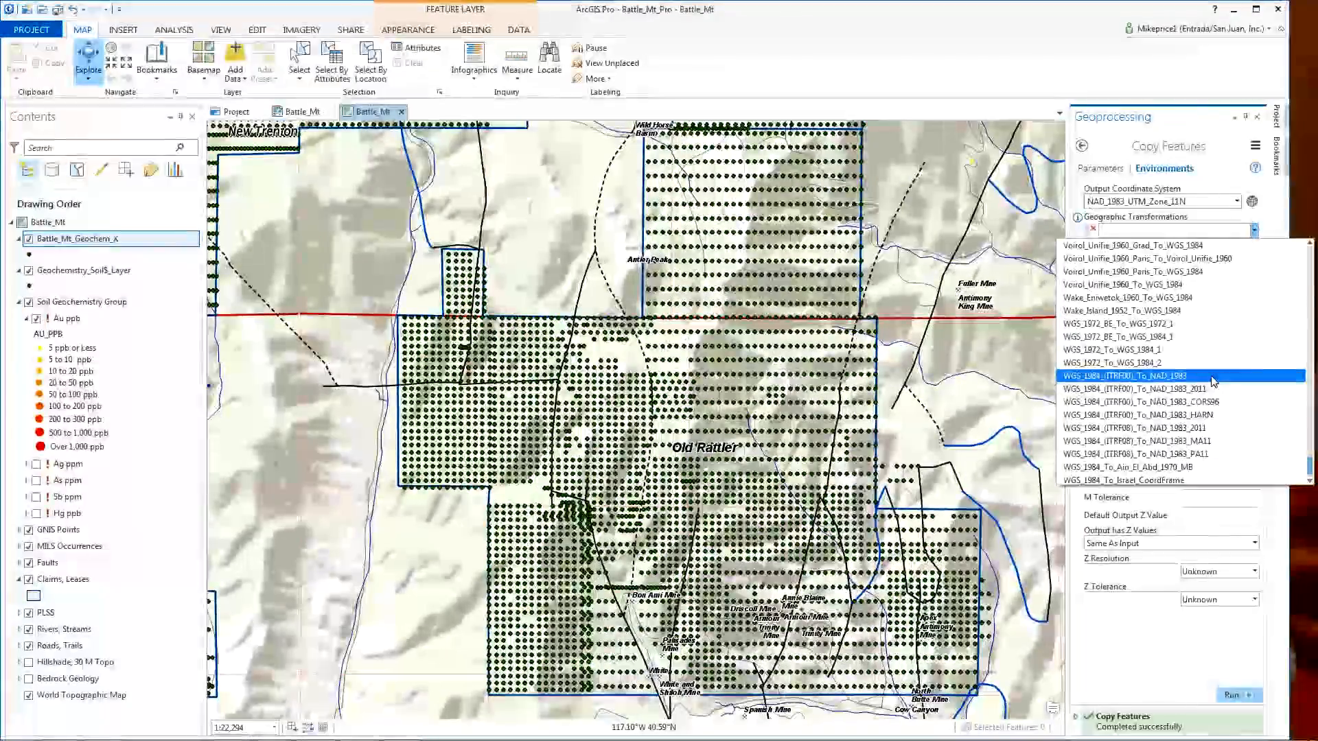
click(1212, 376)
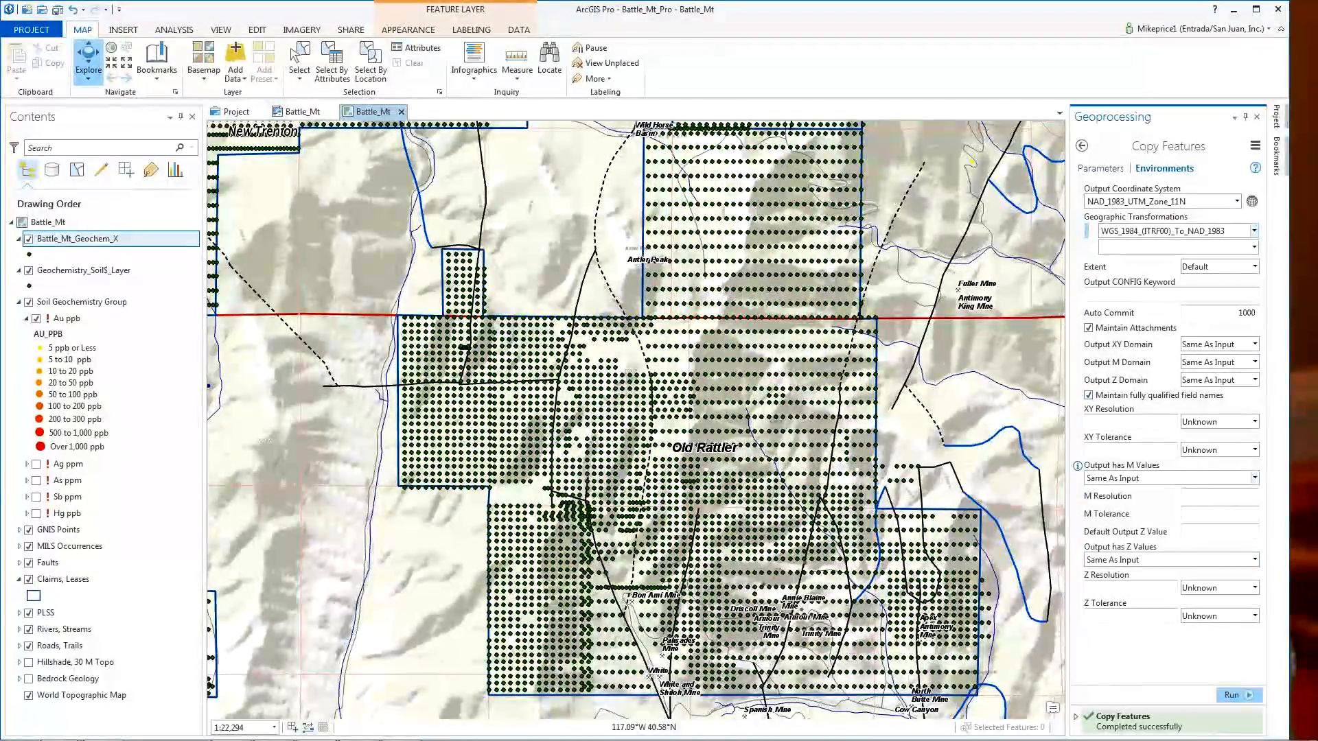
- Rerun Copy Features with the UTM Zone 11N settings until it completes successfully
click(1233, 699)
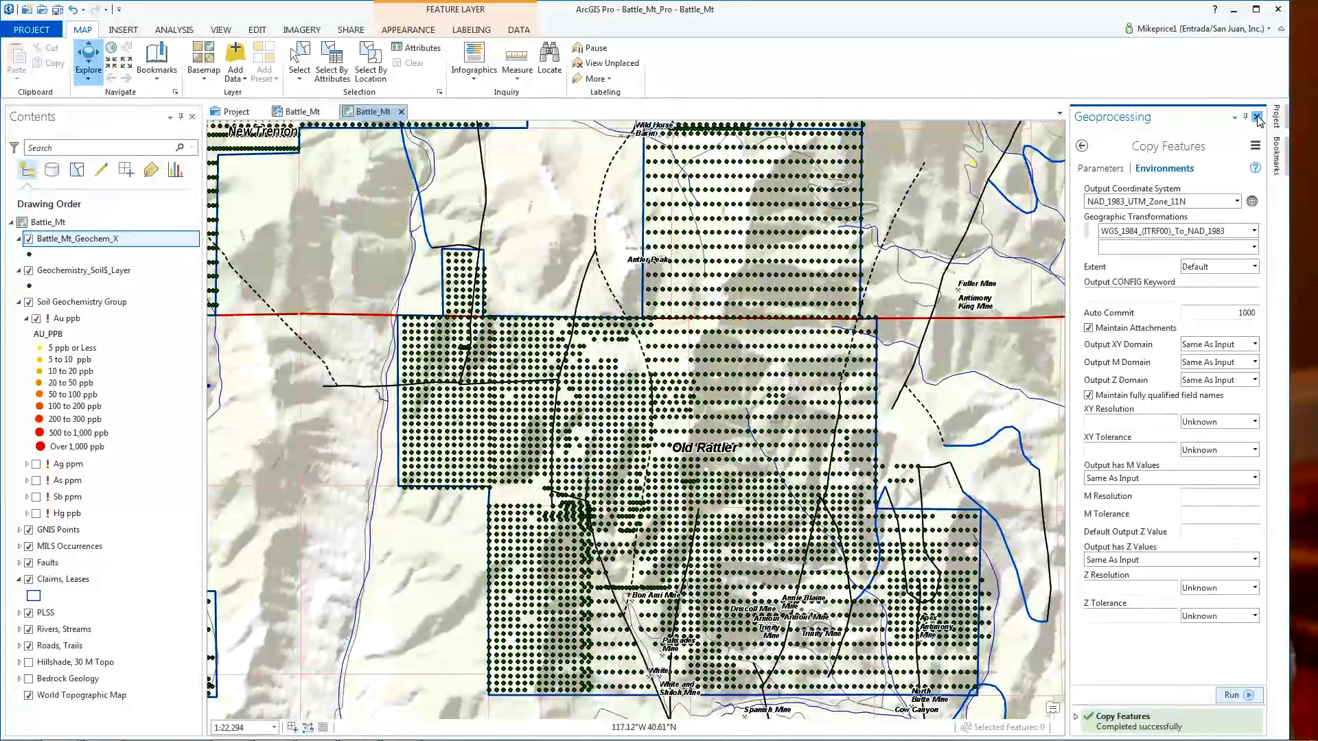
- Close the Geoprocessing pane and select the Soil Geochemistry Group layer
click(1258, 118)
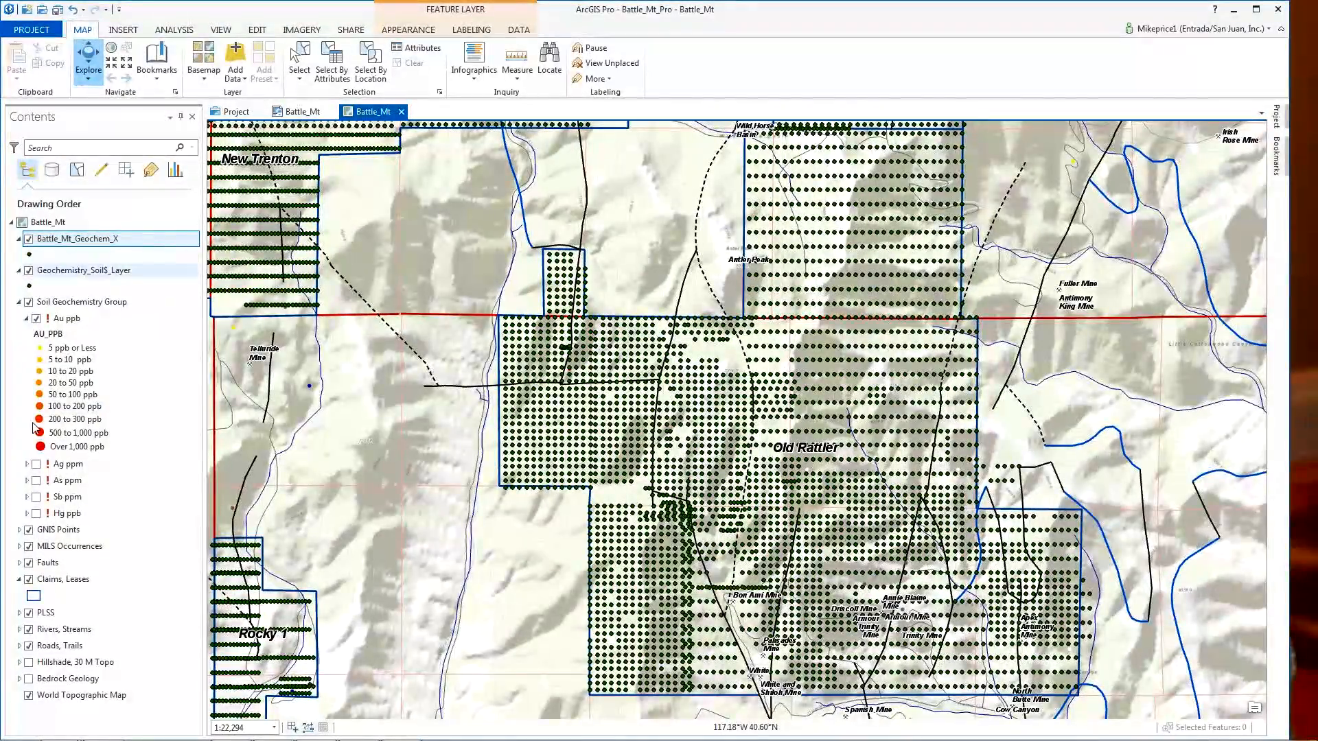
click(109, 306)
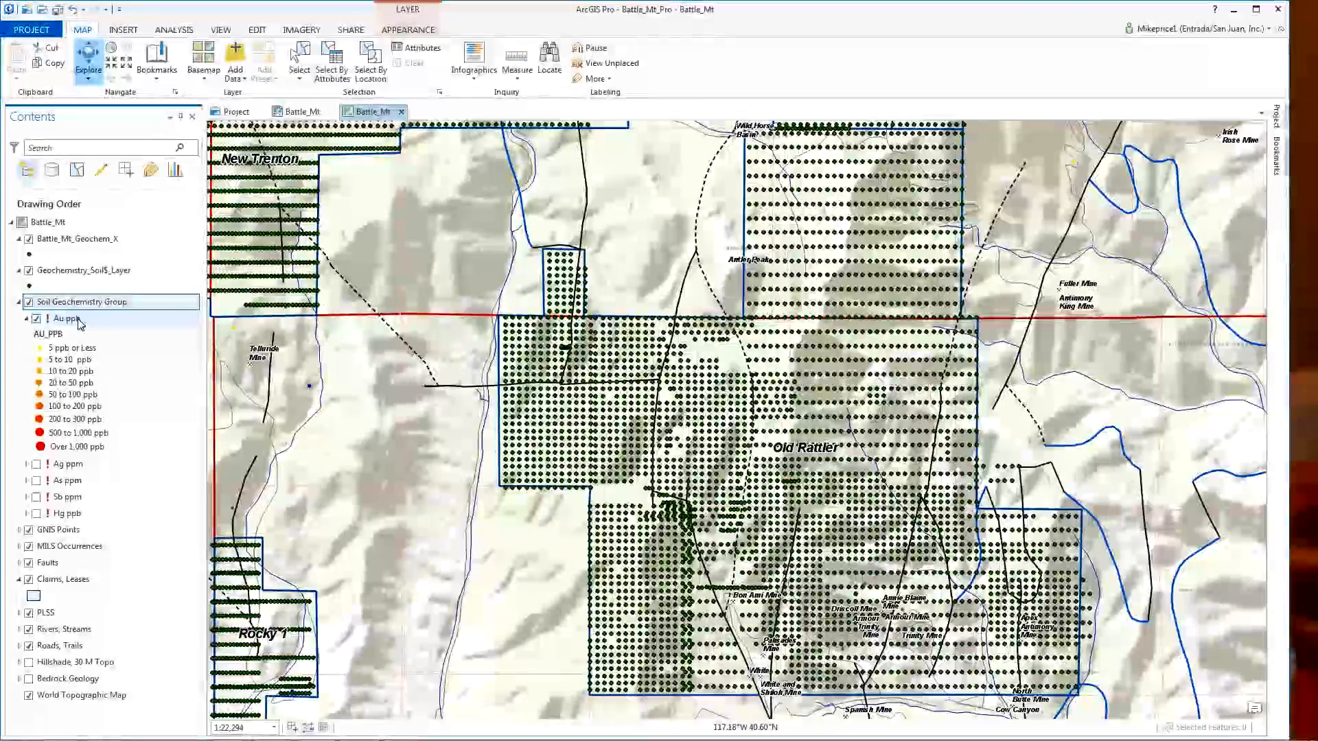
- Open Au ppb layer properties and view its Source page showing the Soil_Points feature class
right_click(73, 323)
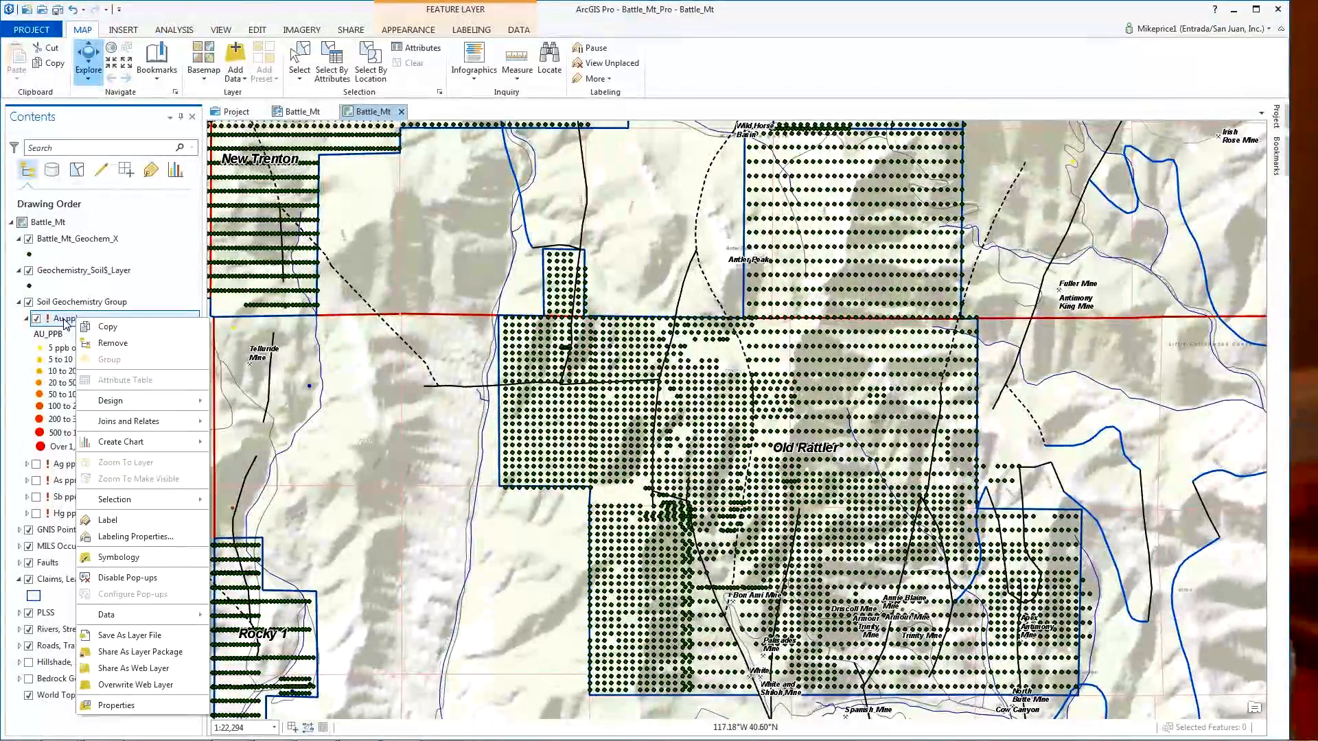
click(113, 706)
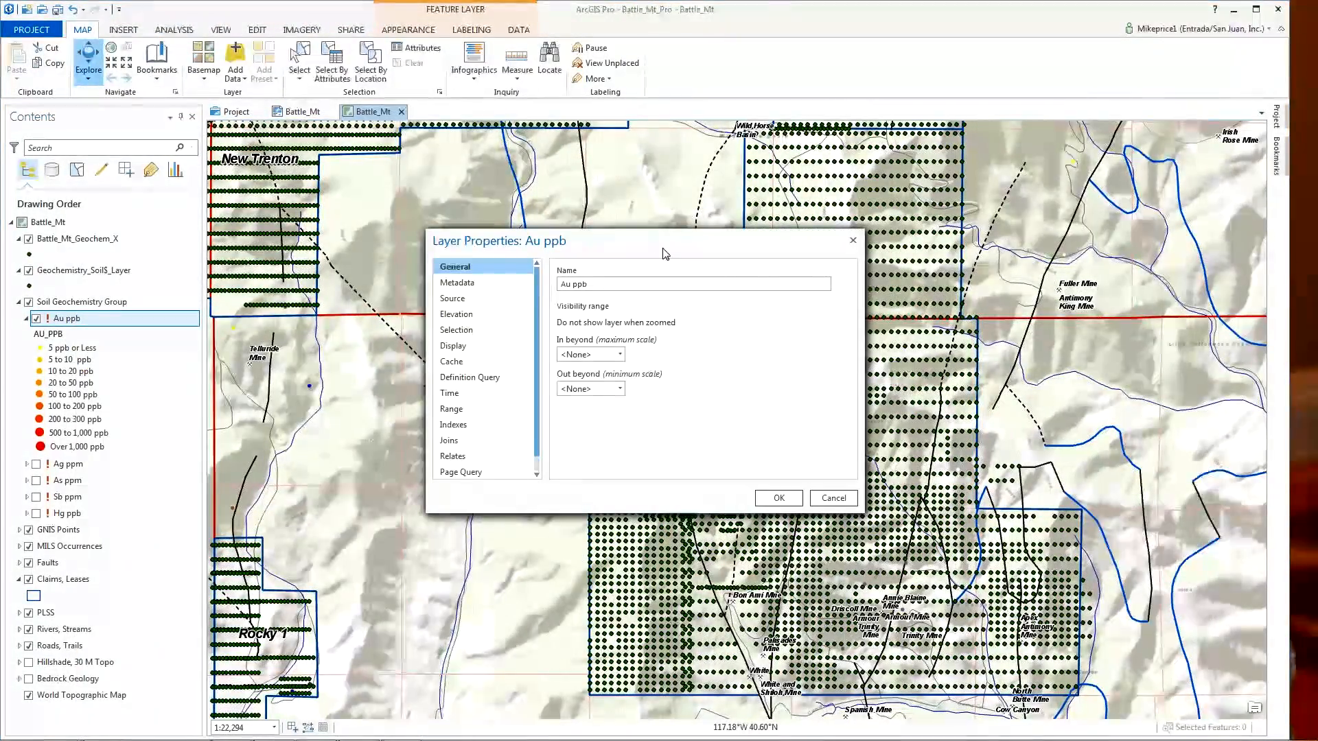
drag(758, 238, 1054, 145)
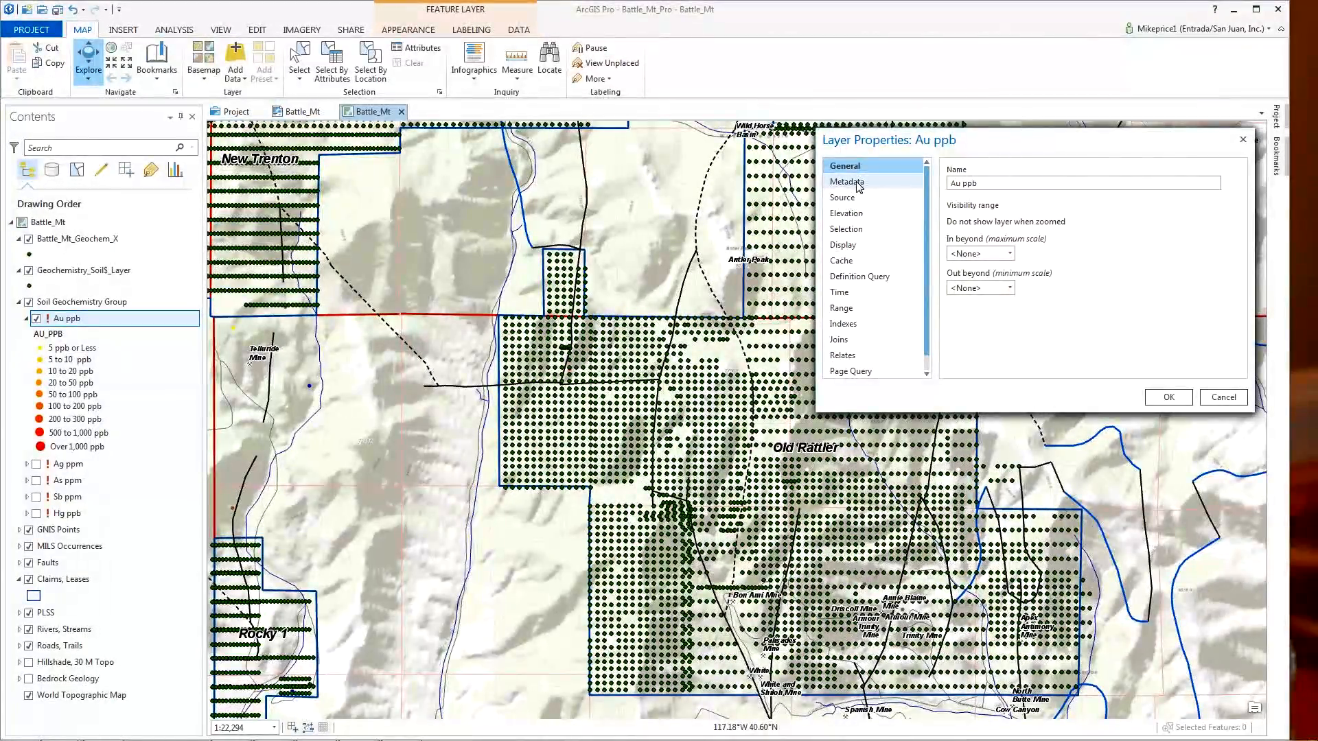
click(857, 184)
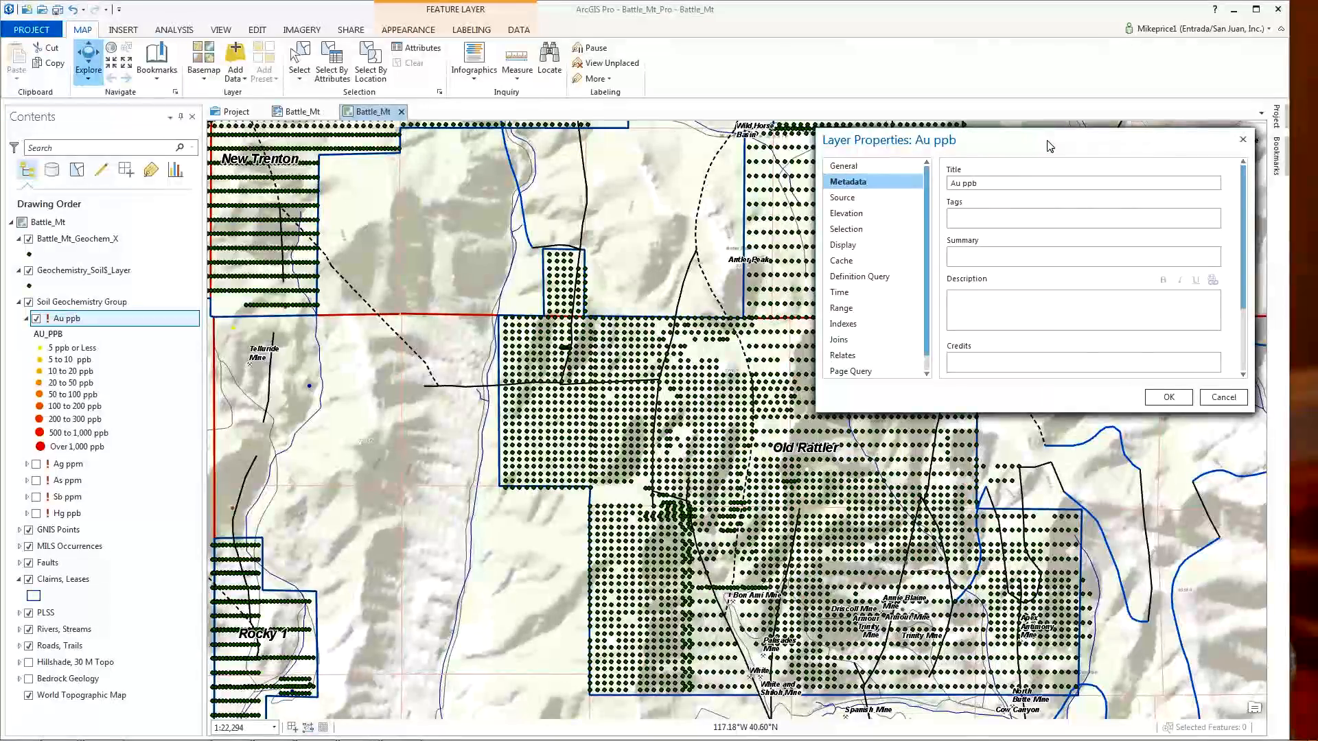
click(852, 201)
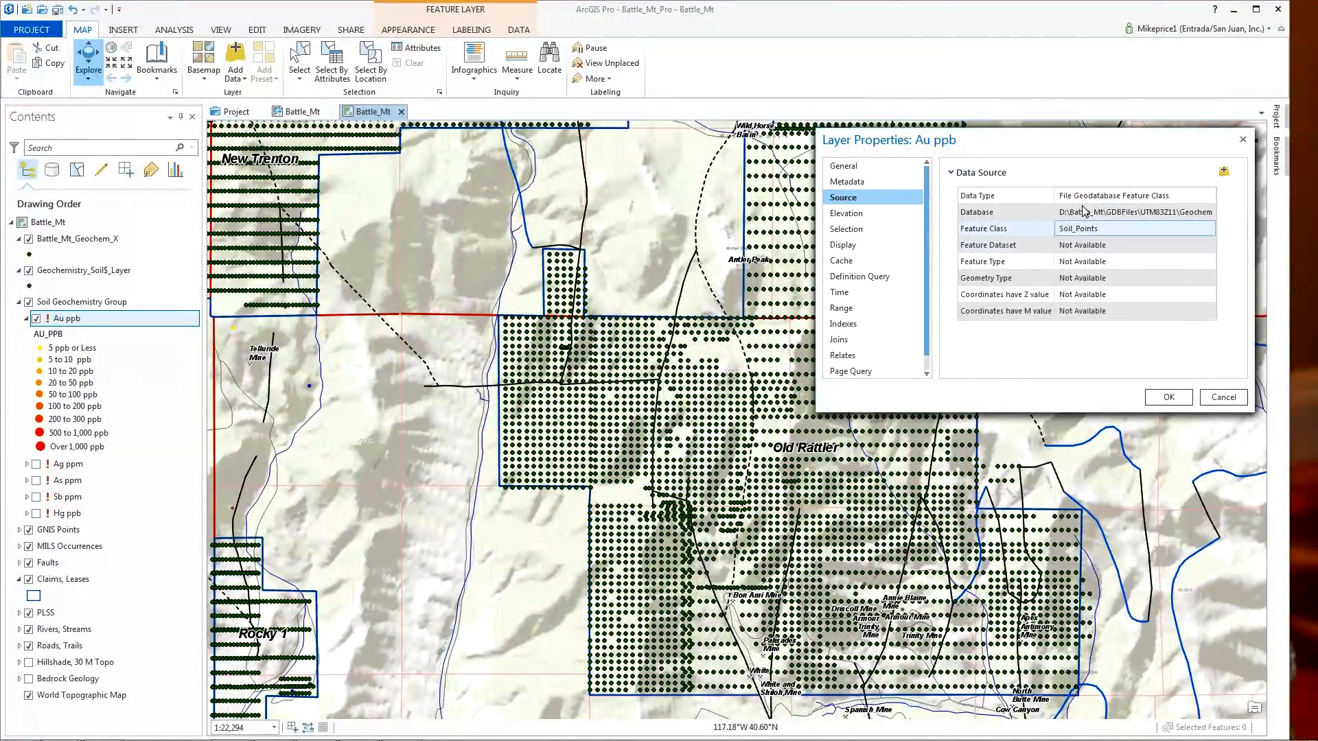
- Repoint Au ppb to Battle_Mt_Geochem_X, then hide the Battle_Mt_Geochem_X layer
click(1224, 173)
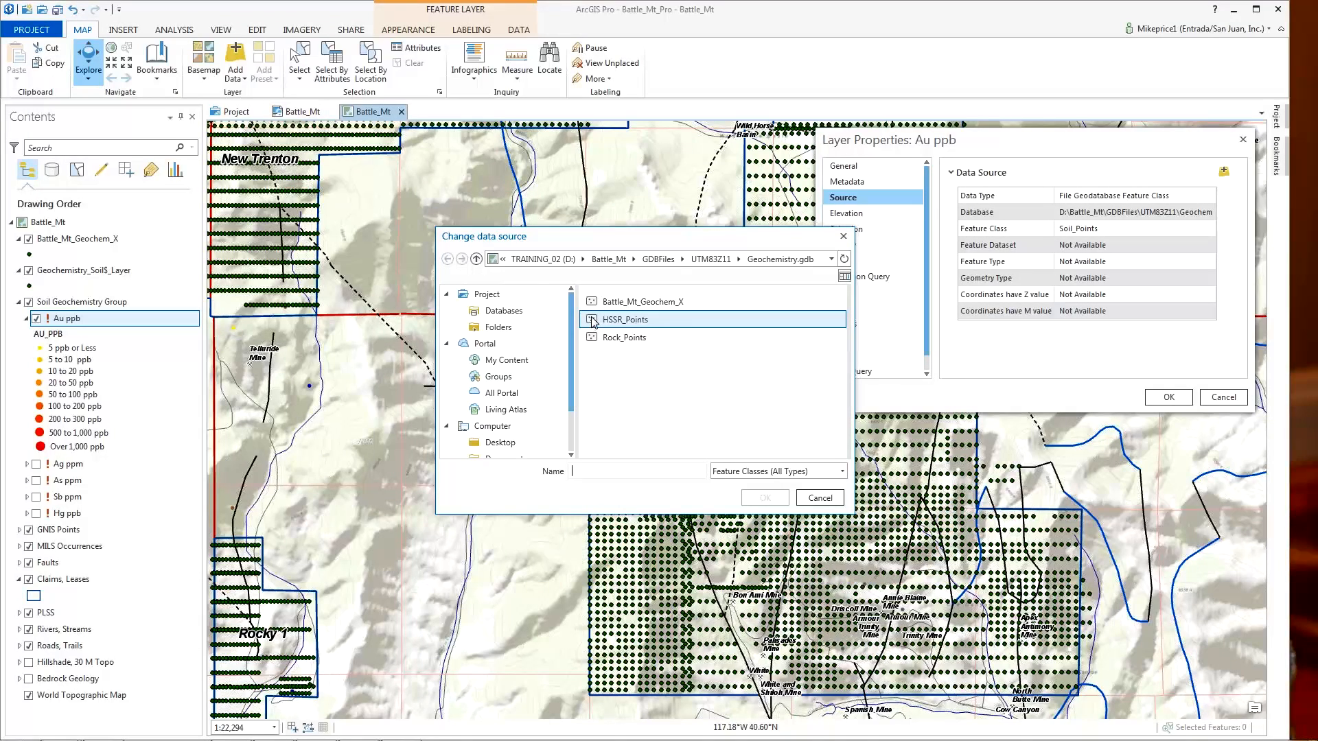
click(635, 304)
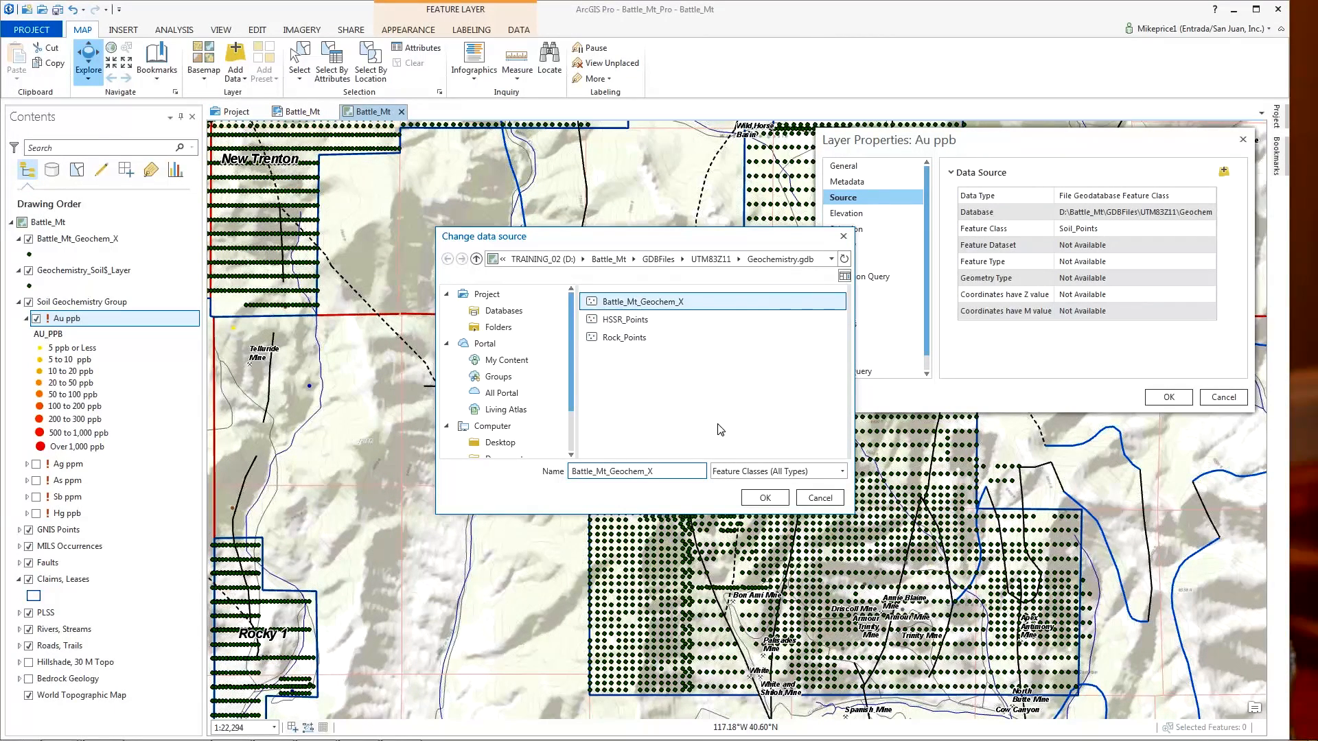
click(762, 499)
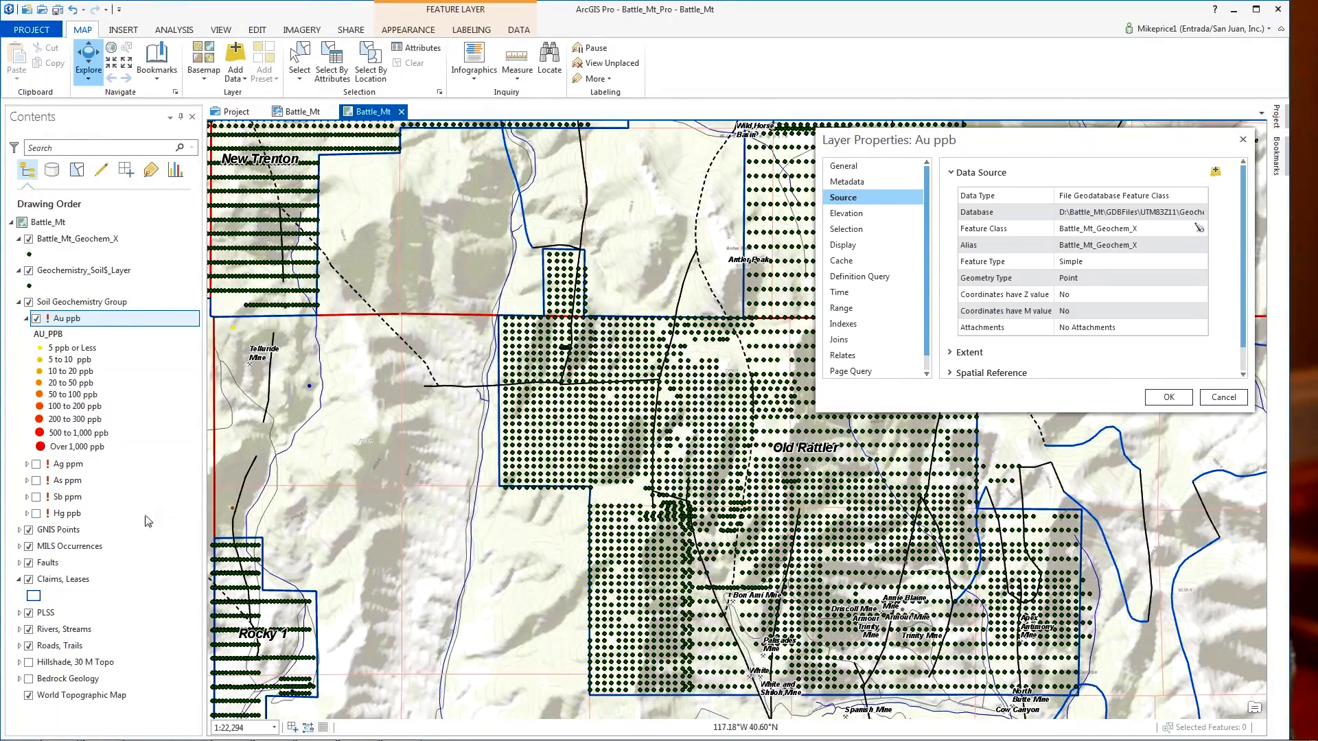
click(1170, 397)
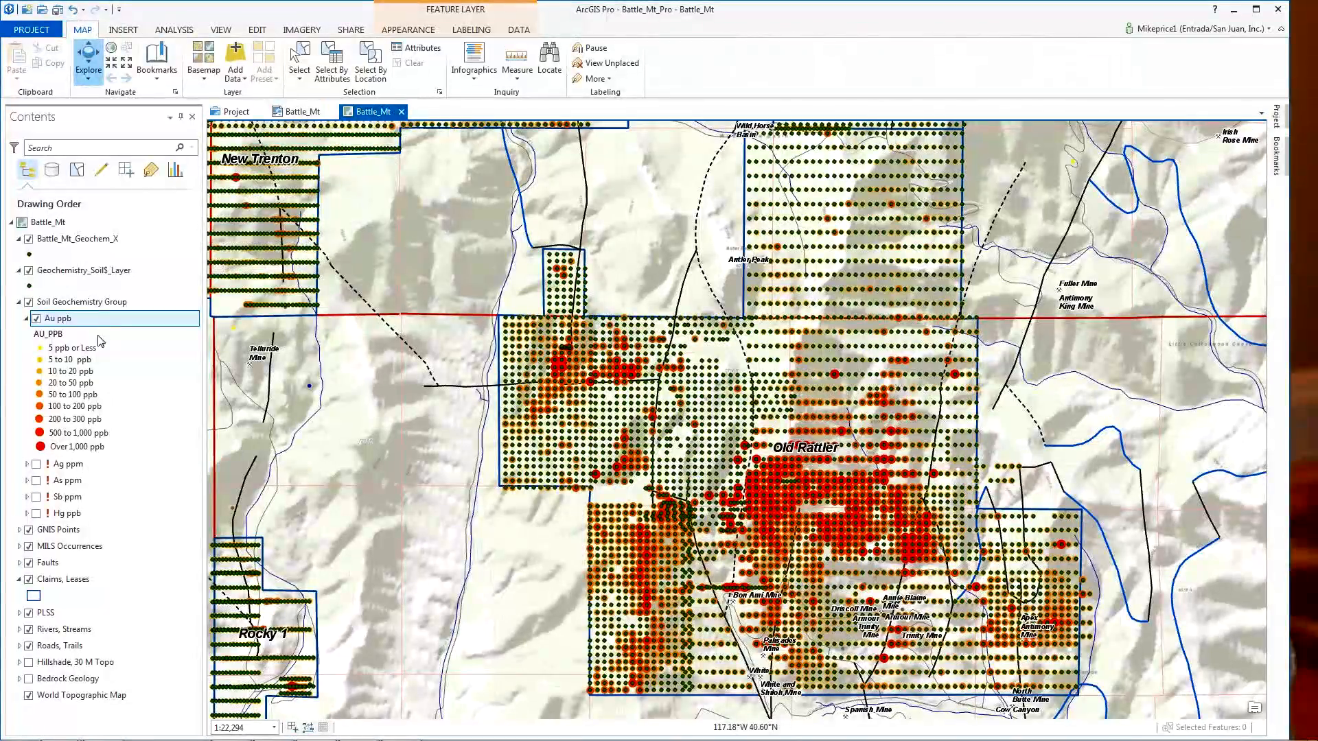
click(29, 239)
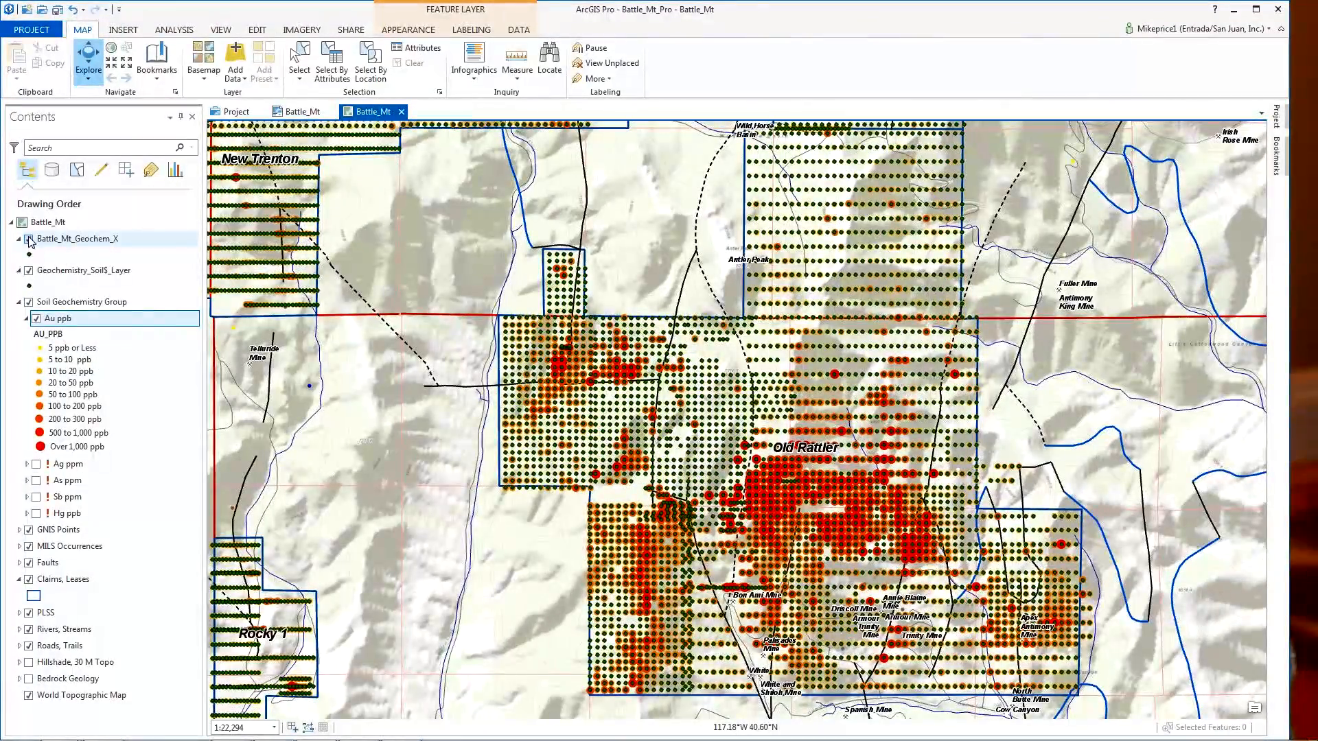
- Hide Geochemistry_Soil$_Layer and bring up the map Bookmarks list
click(29, 270)
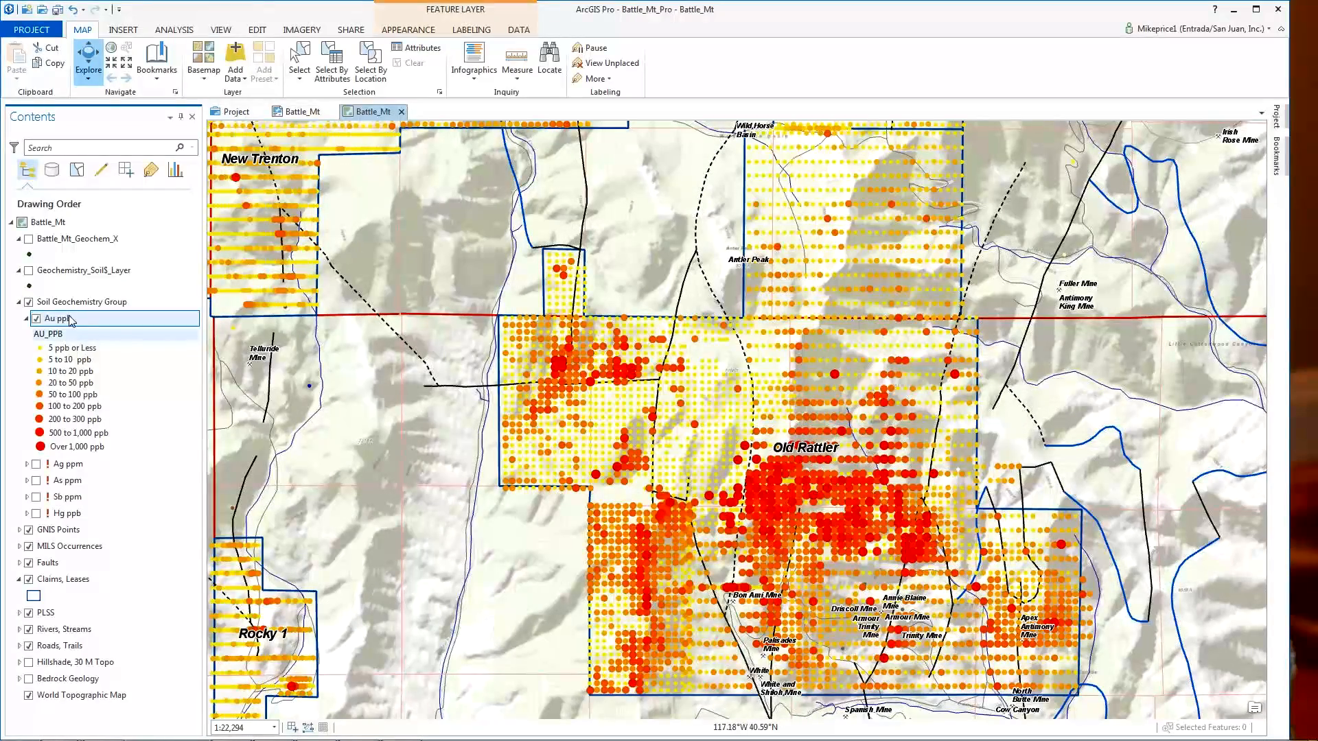
click(157, 74)
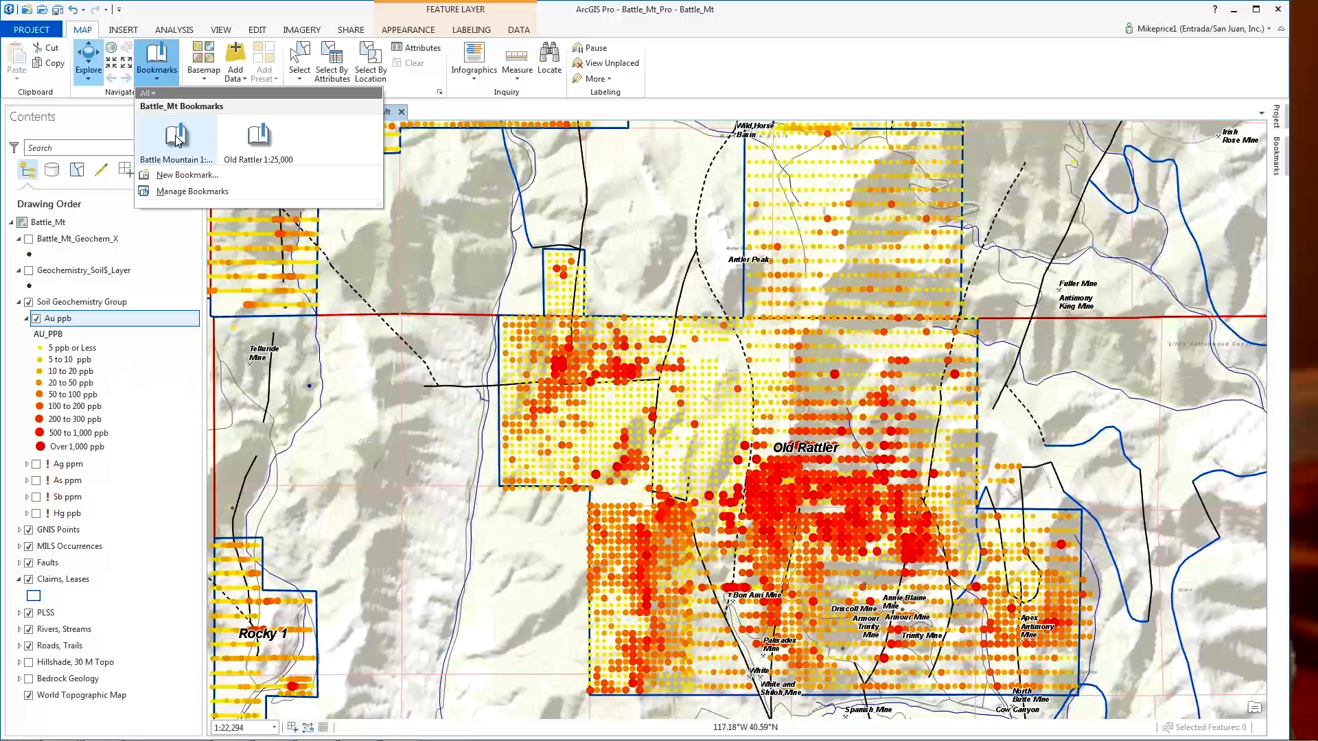
click(177, 140)
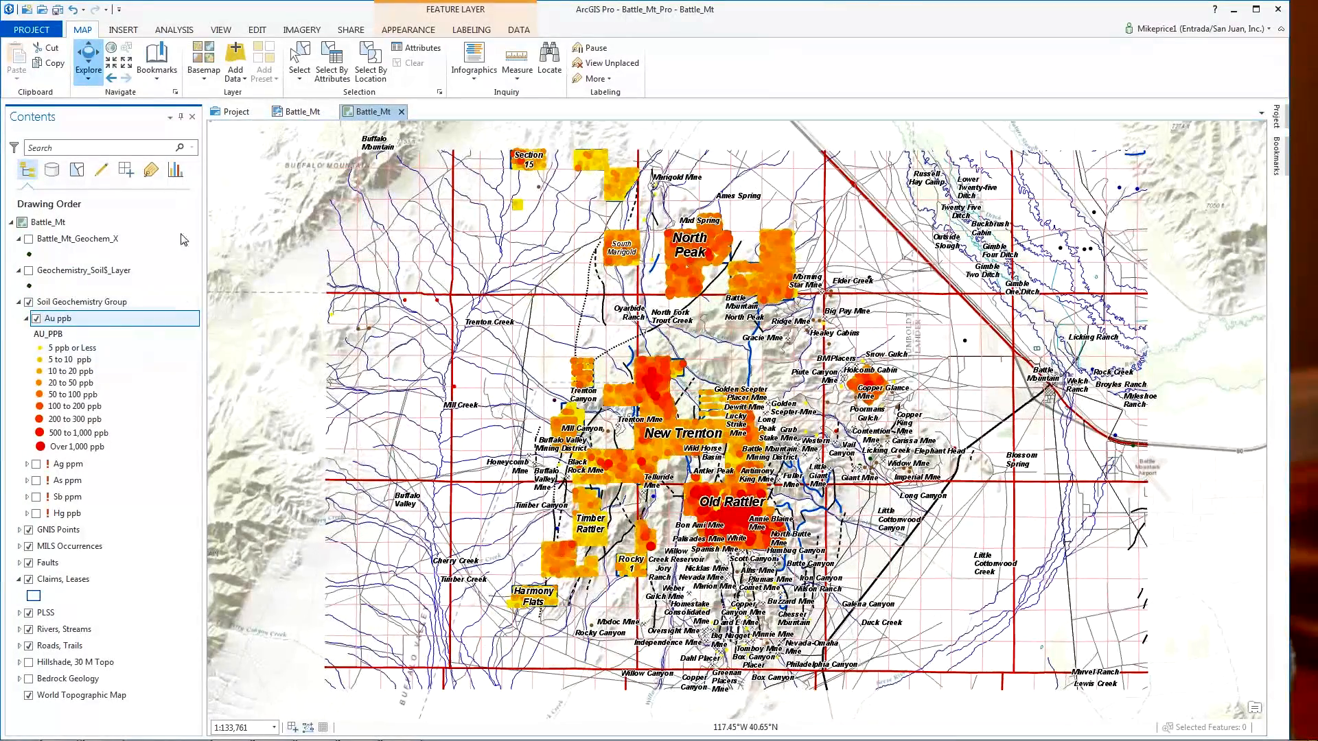
click(156, 63)
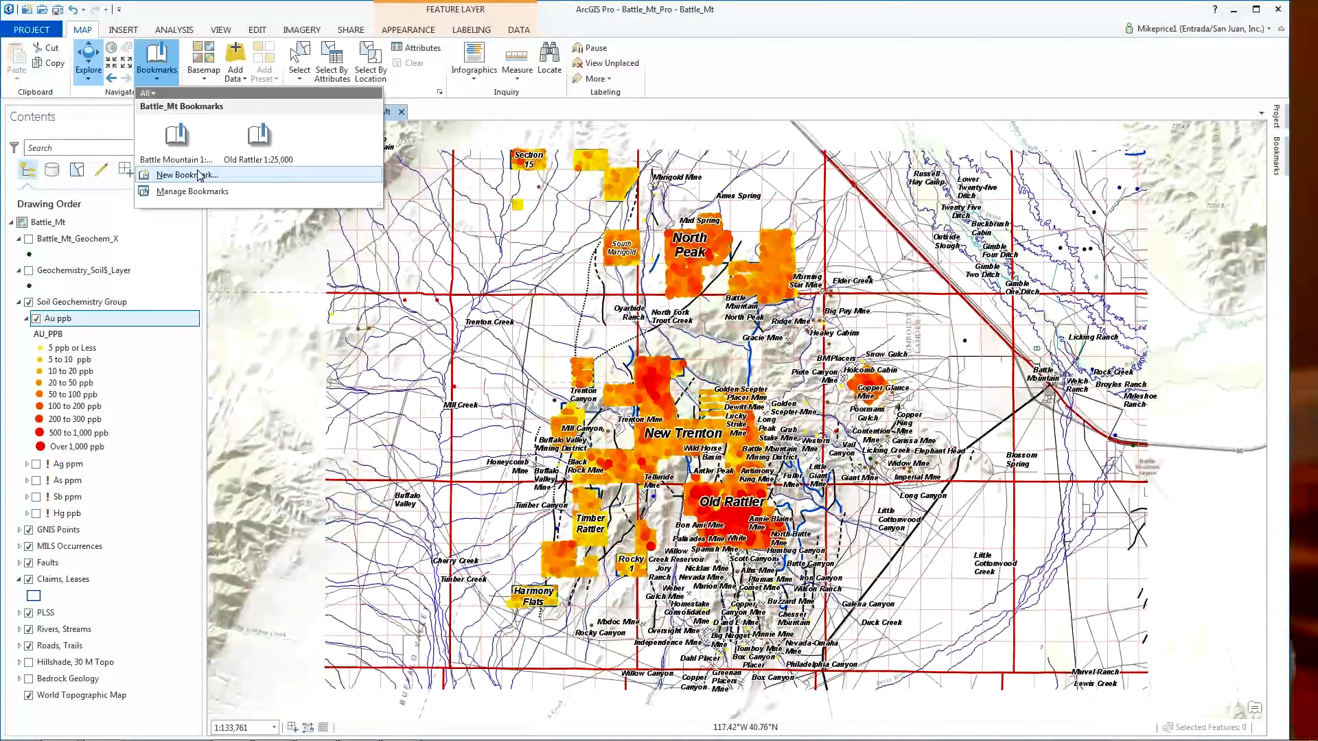
click(264, 141)
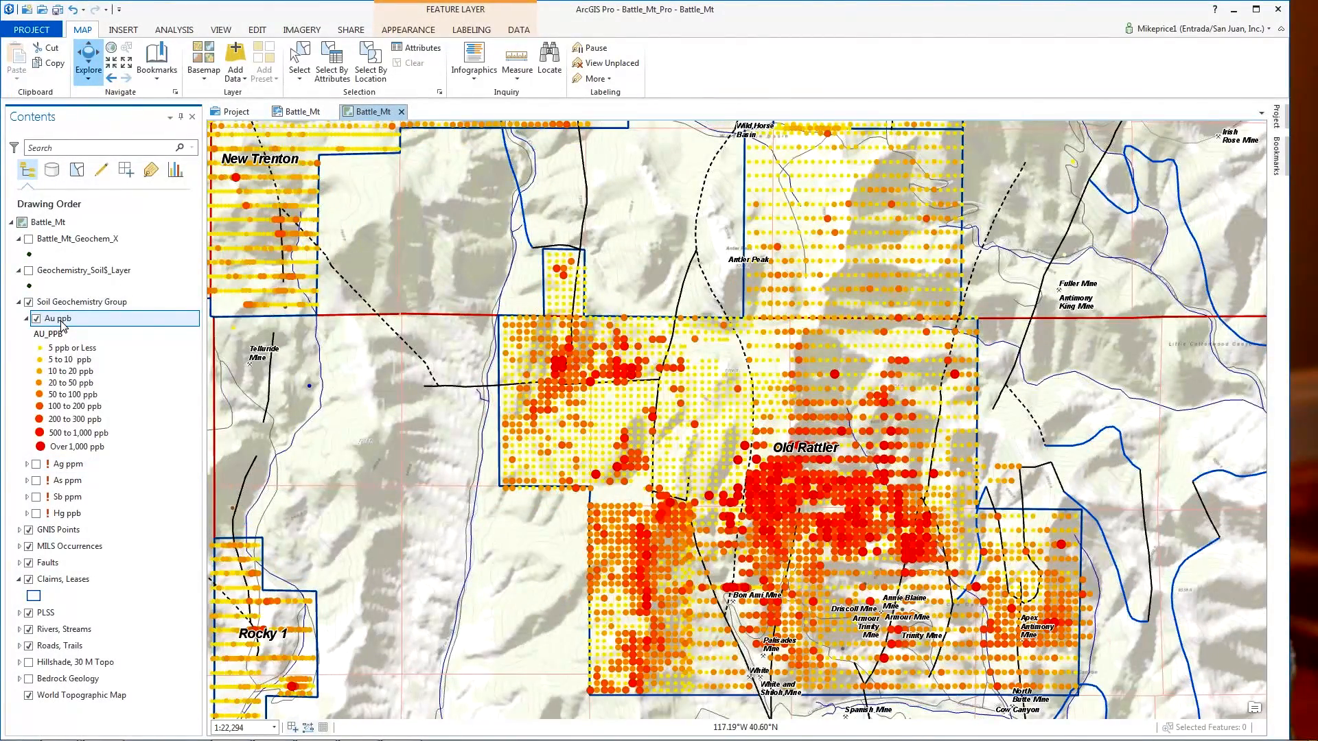
right_click(62, 326)
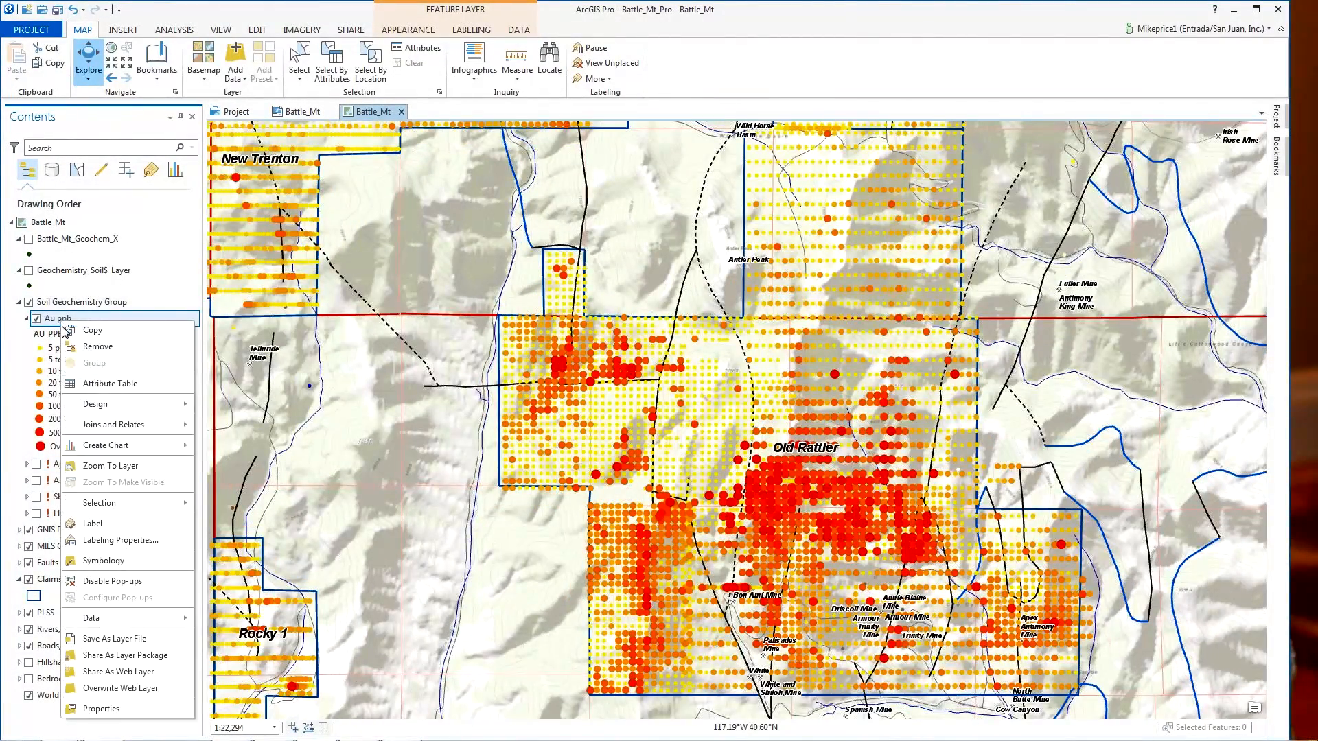
- Open the Au ppb attribute table, save the project, and remove Geochemistry_Soil$_Layer and Battle_Mt_Geochem_X
click(102, 384)
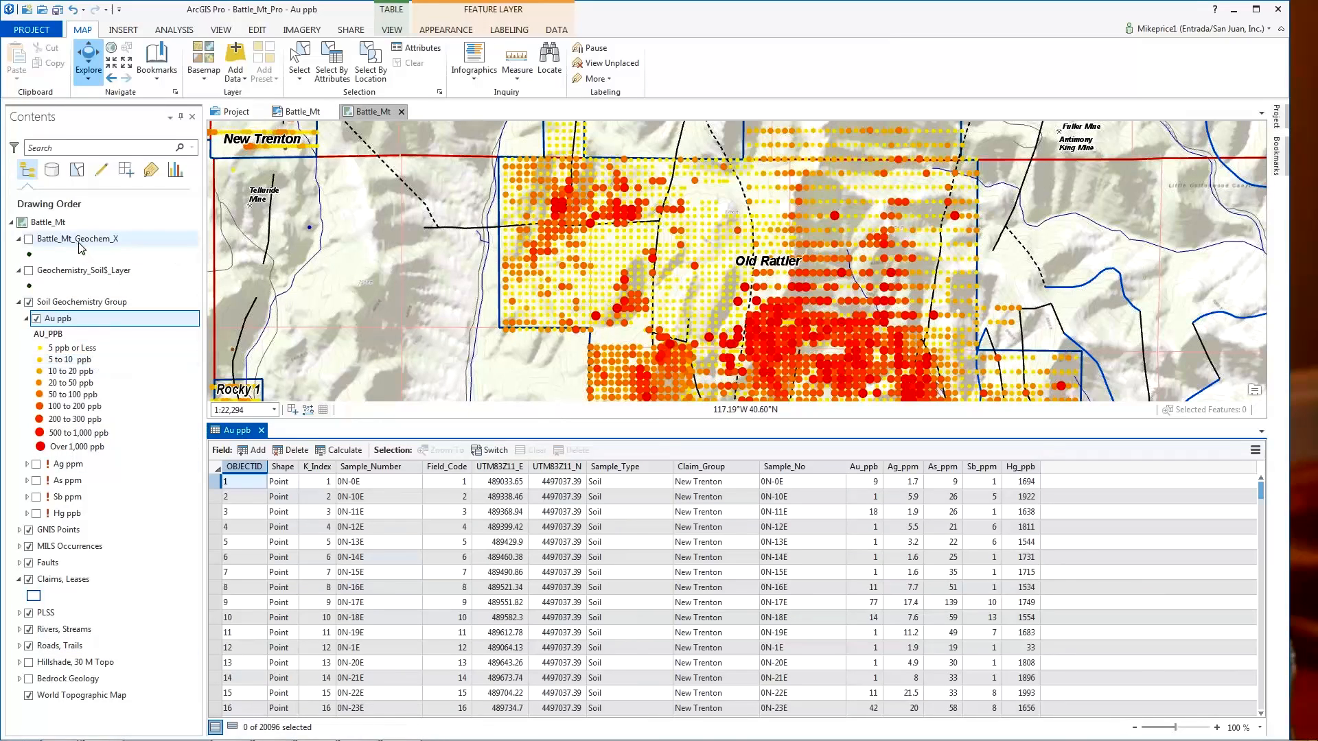
click(57, 11)
right_click(103, 273)
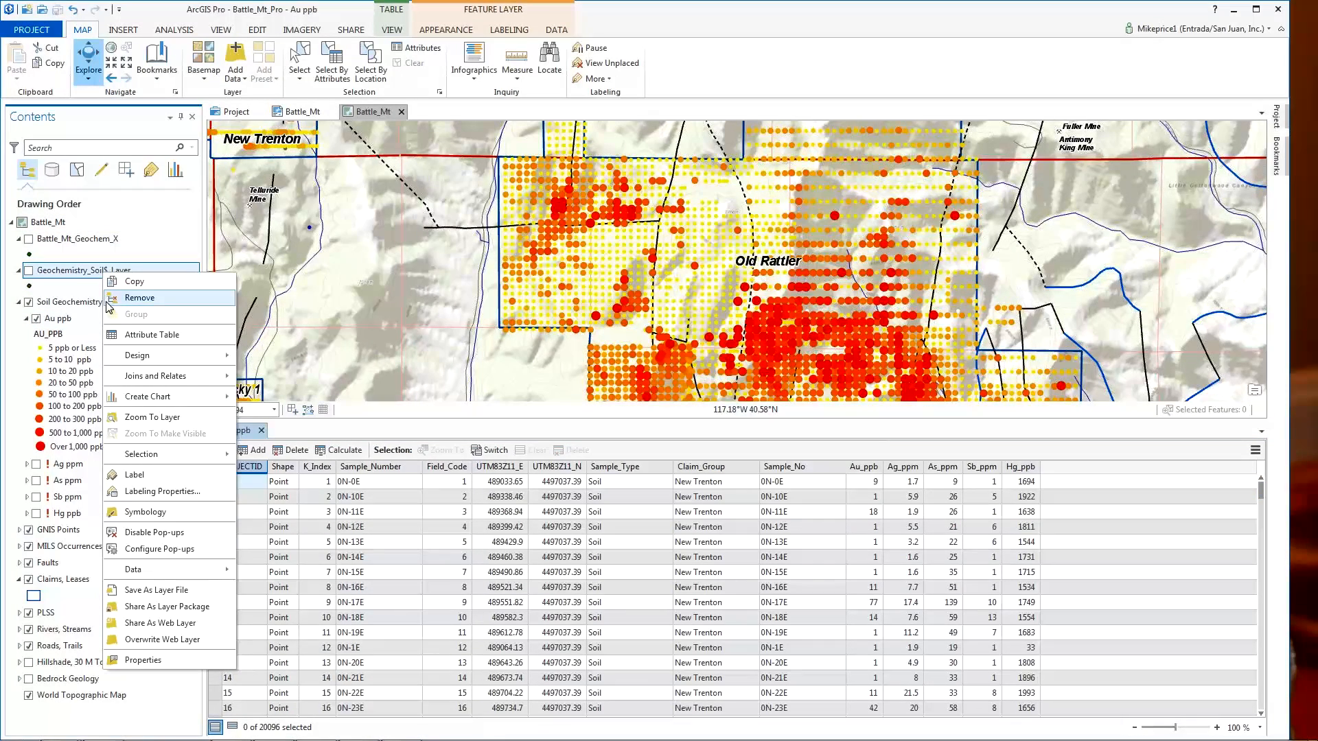
click(132, 299)
right_click(84, 244)
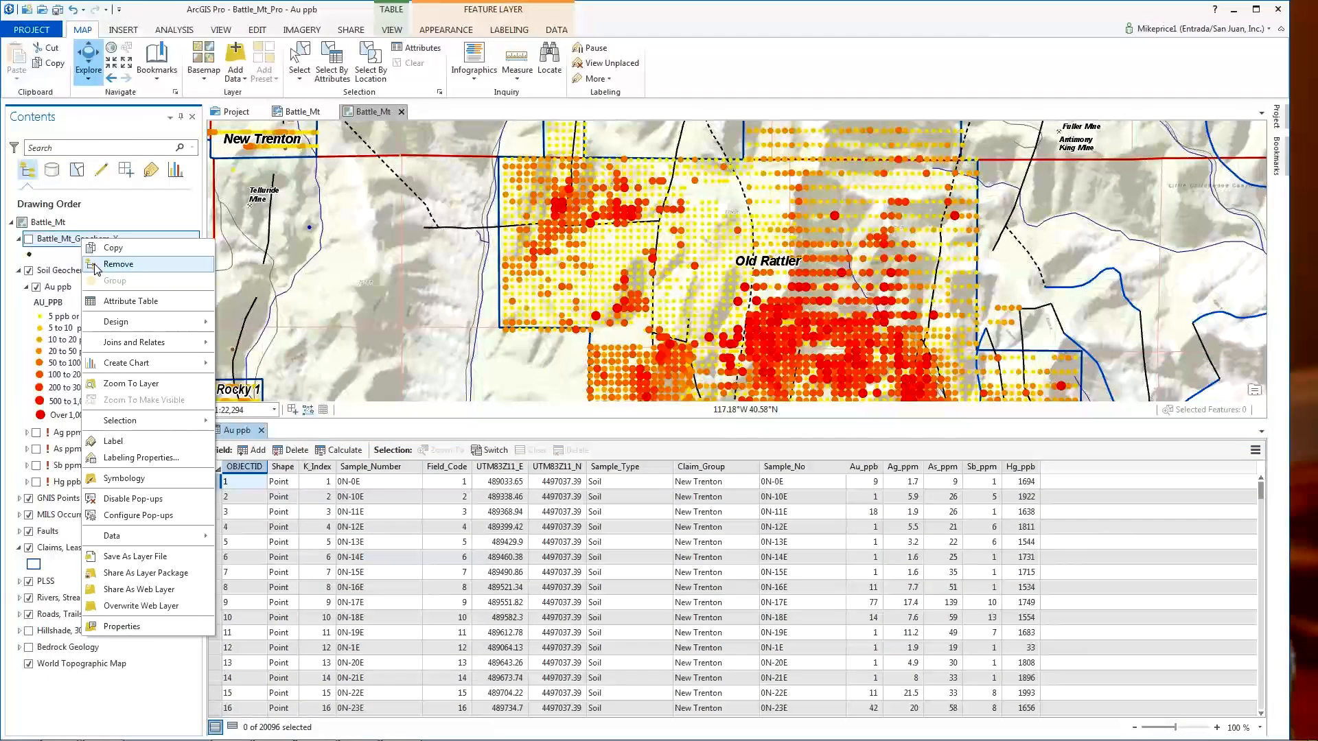
click(97, 266)
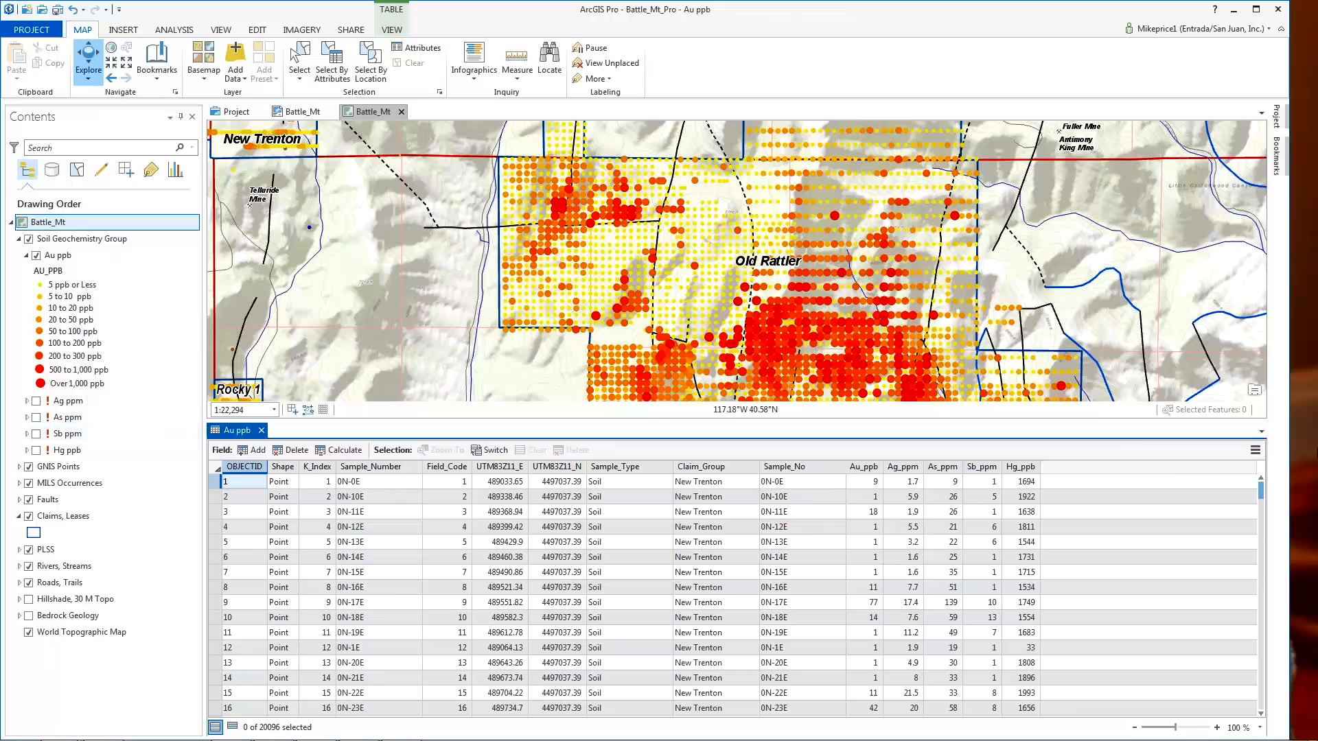
- Close the Au ppb attribute table
click(262, 431)
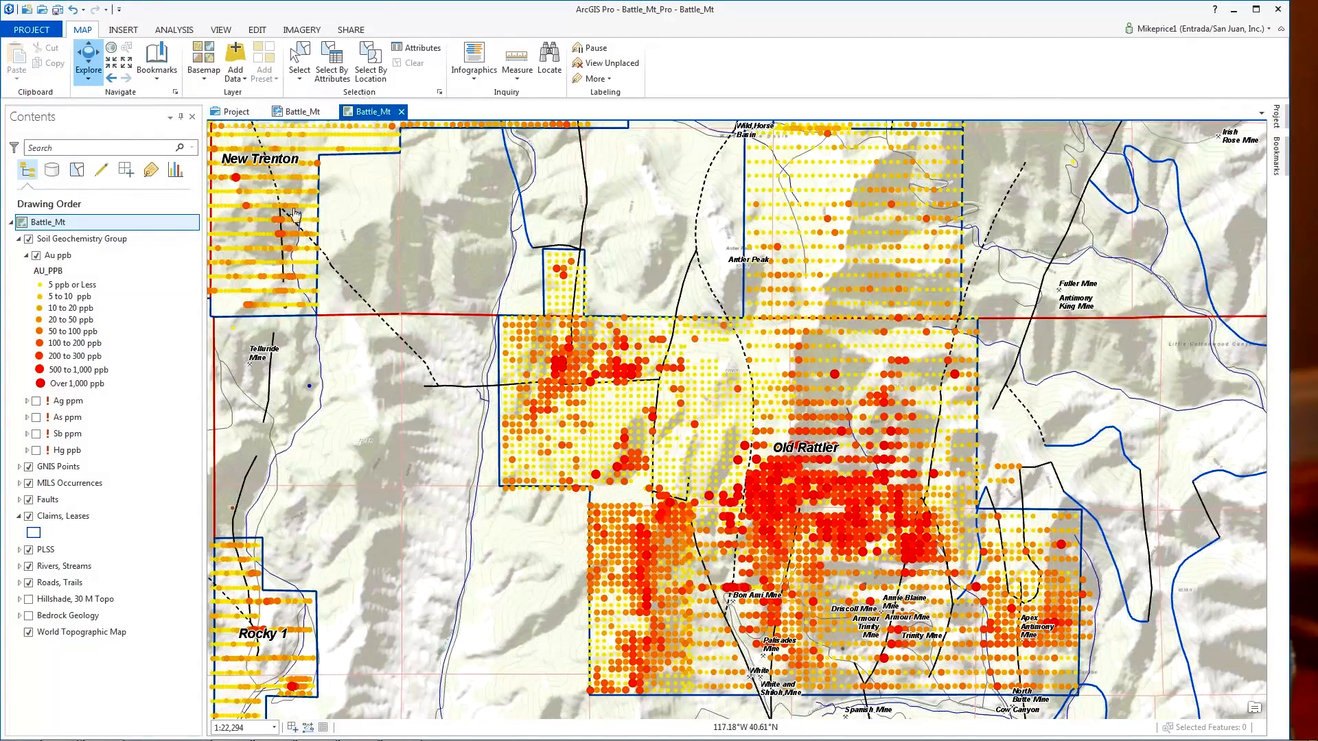
- Change the Ag ppm layer's data source to Battle_Mt_Geochem_X in Geochemistry.gdb
right_click(76, 405)
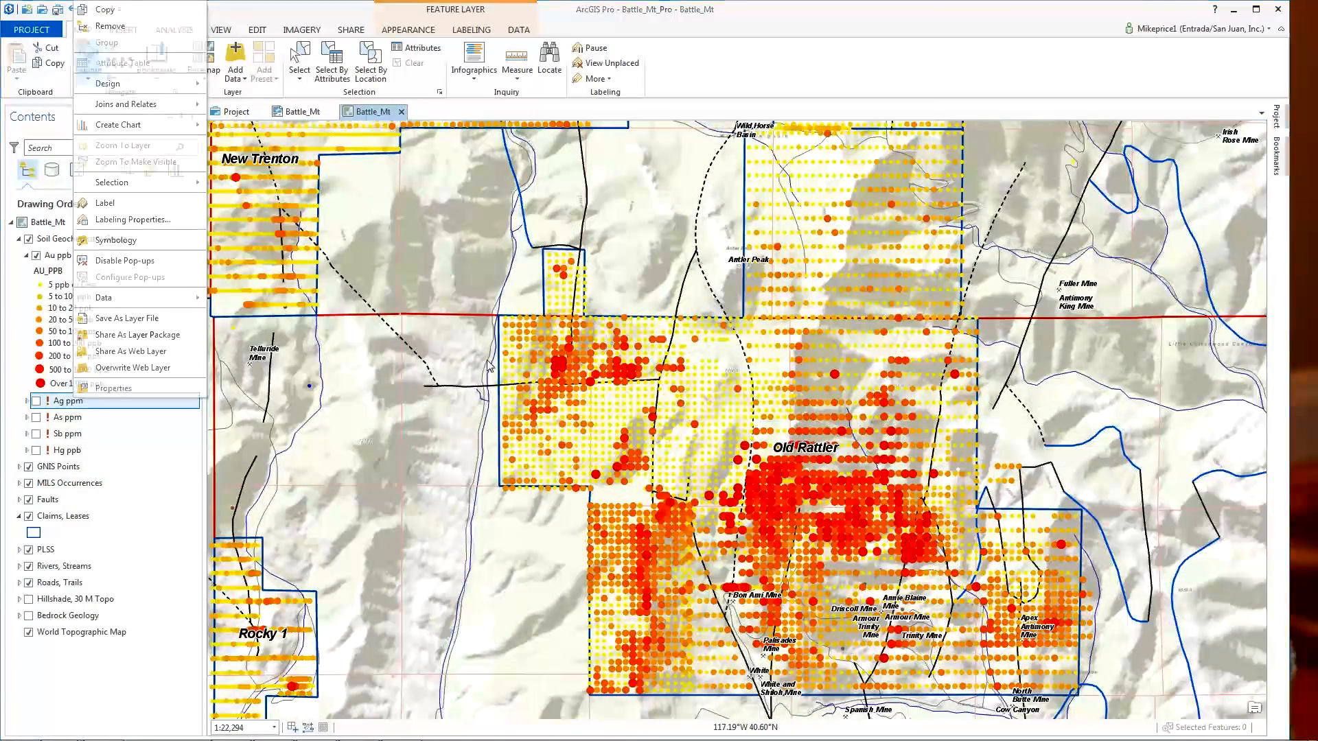
click(113, 387)
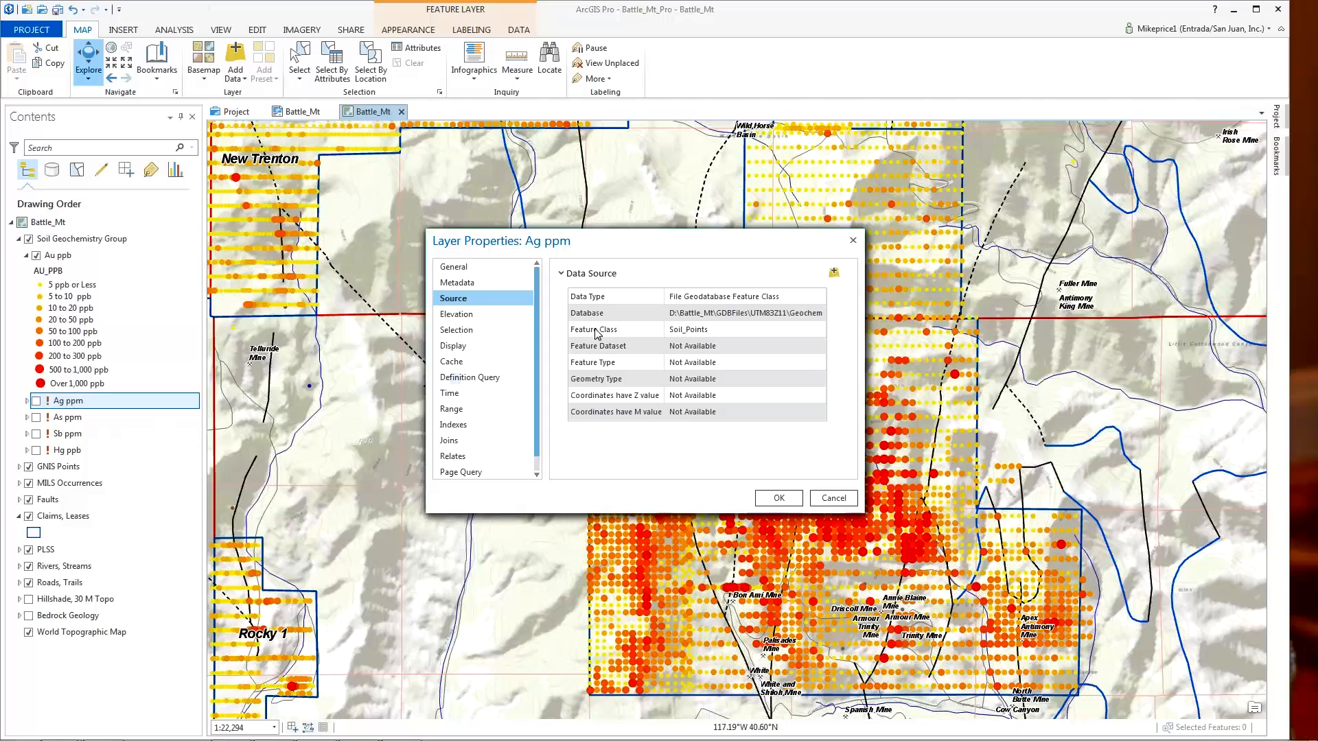
click(835, 272)
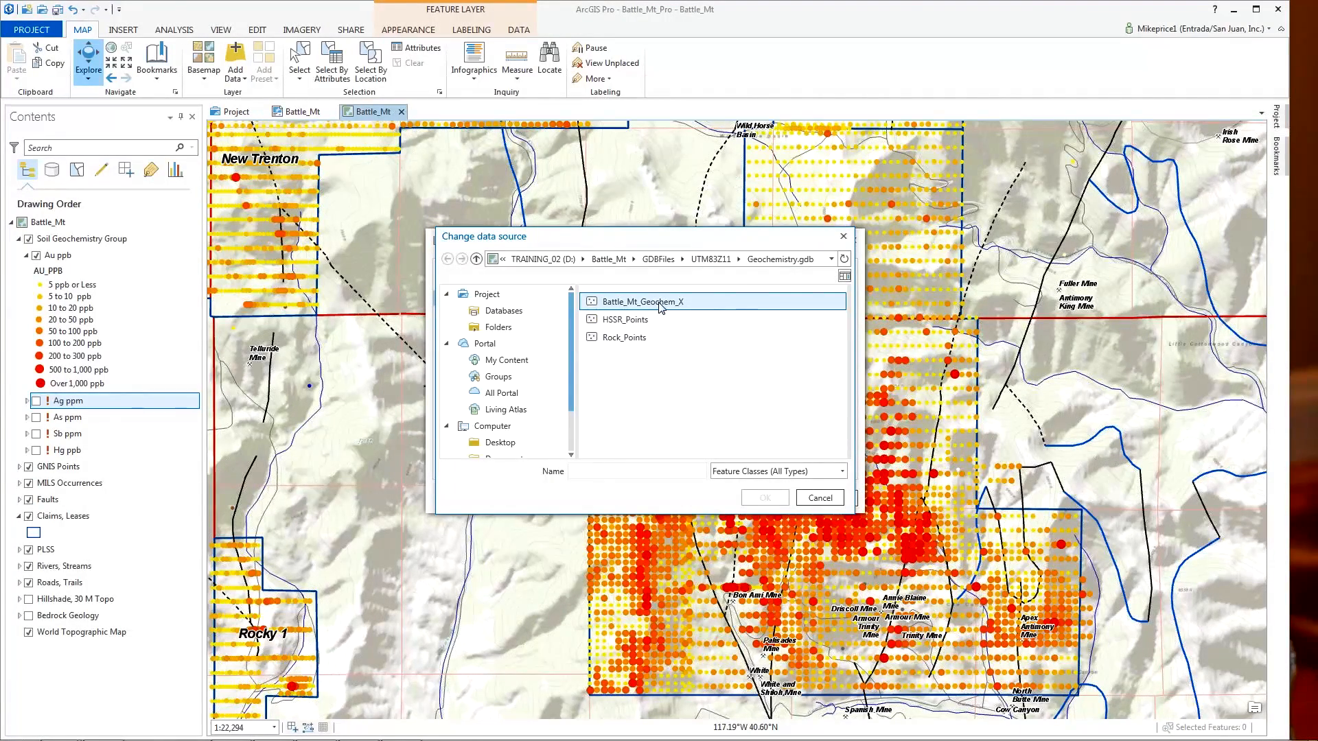
click(661, 306)
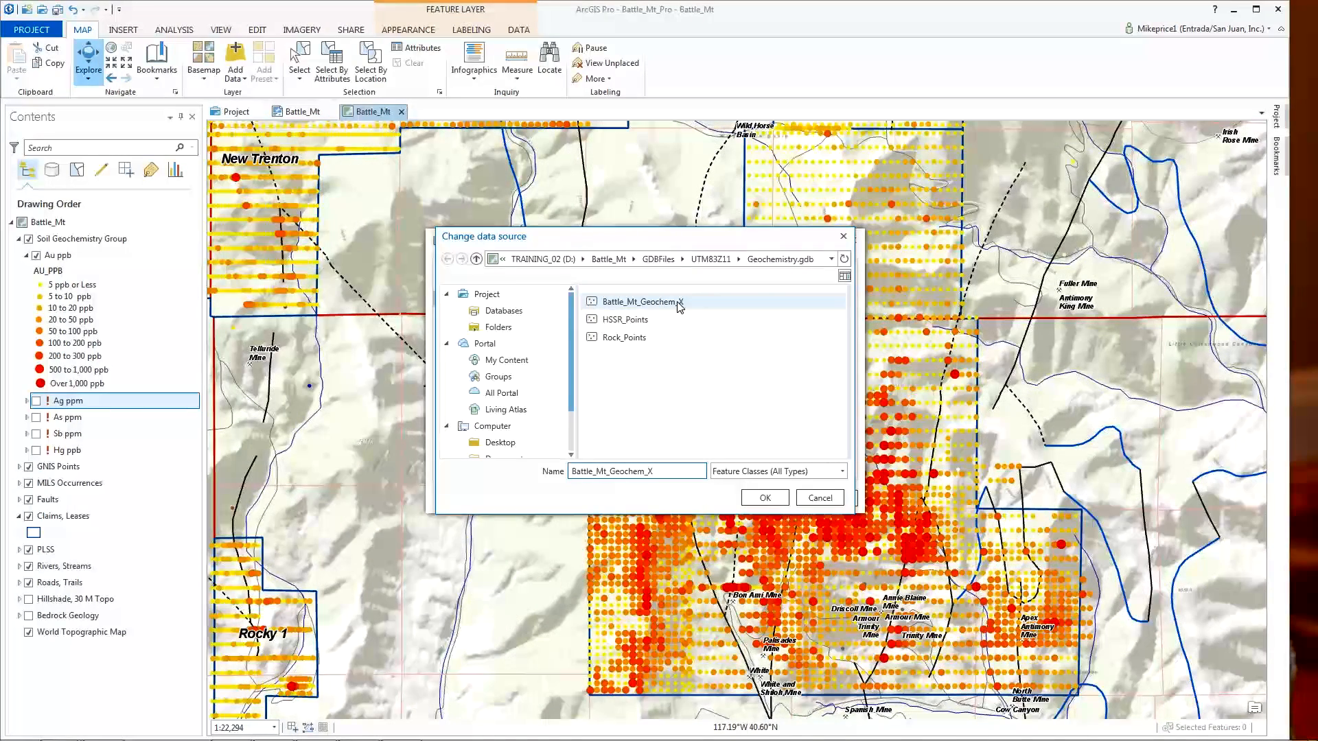
click(765, 498)
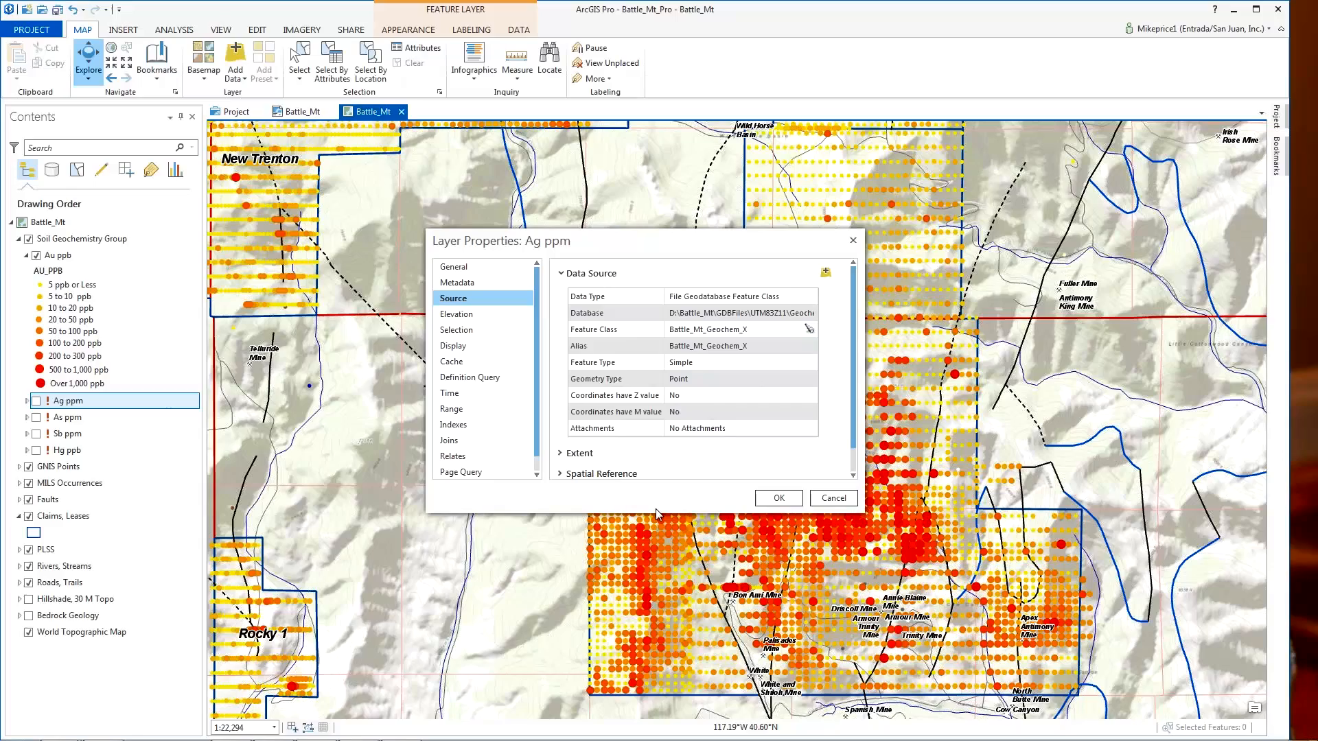
click(779, 499)
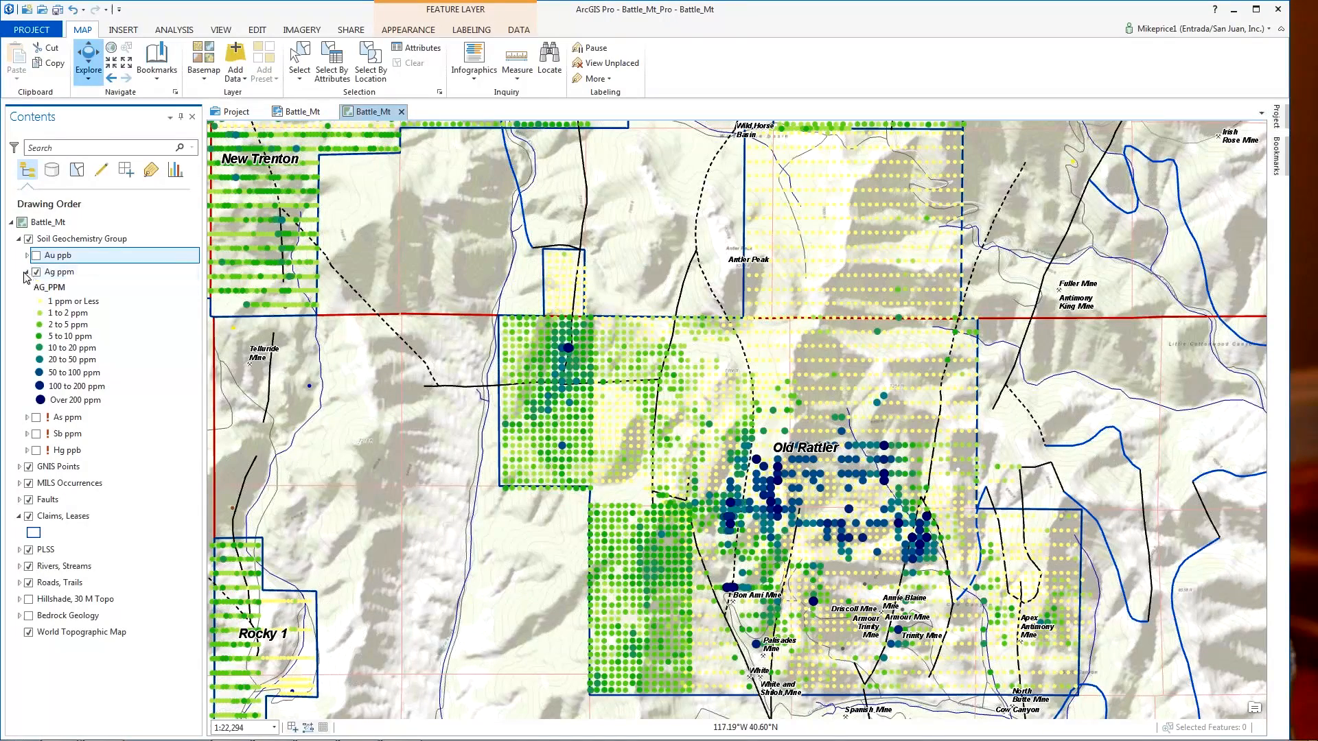
- Hide the Ag ppm points and set the As ppm layer's data source to Battle_Mt_Geochem_X
click(28, 272)
click(36, 272)
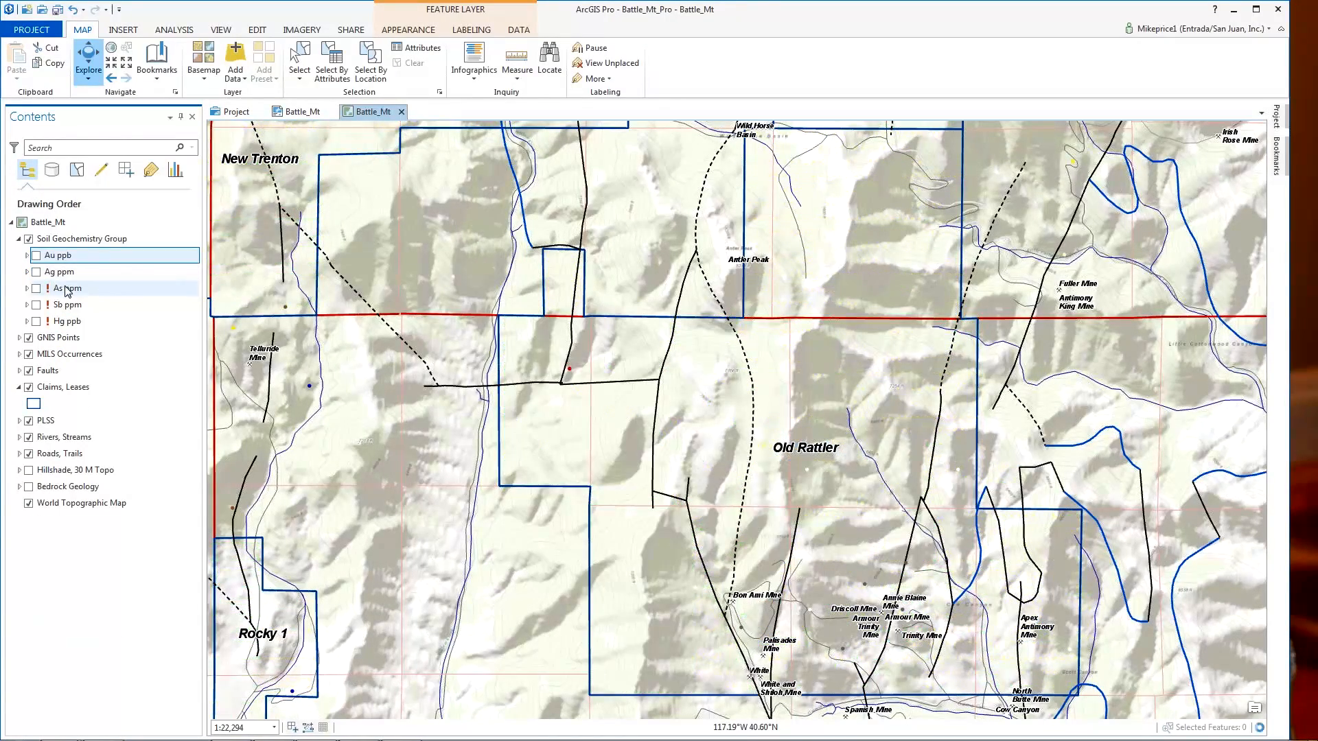
click(69, 290)
right_click(69, 289)
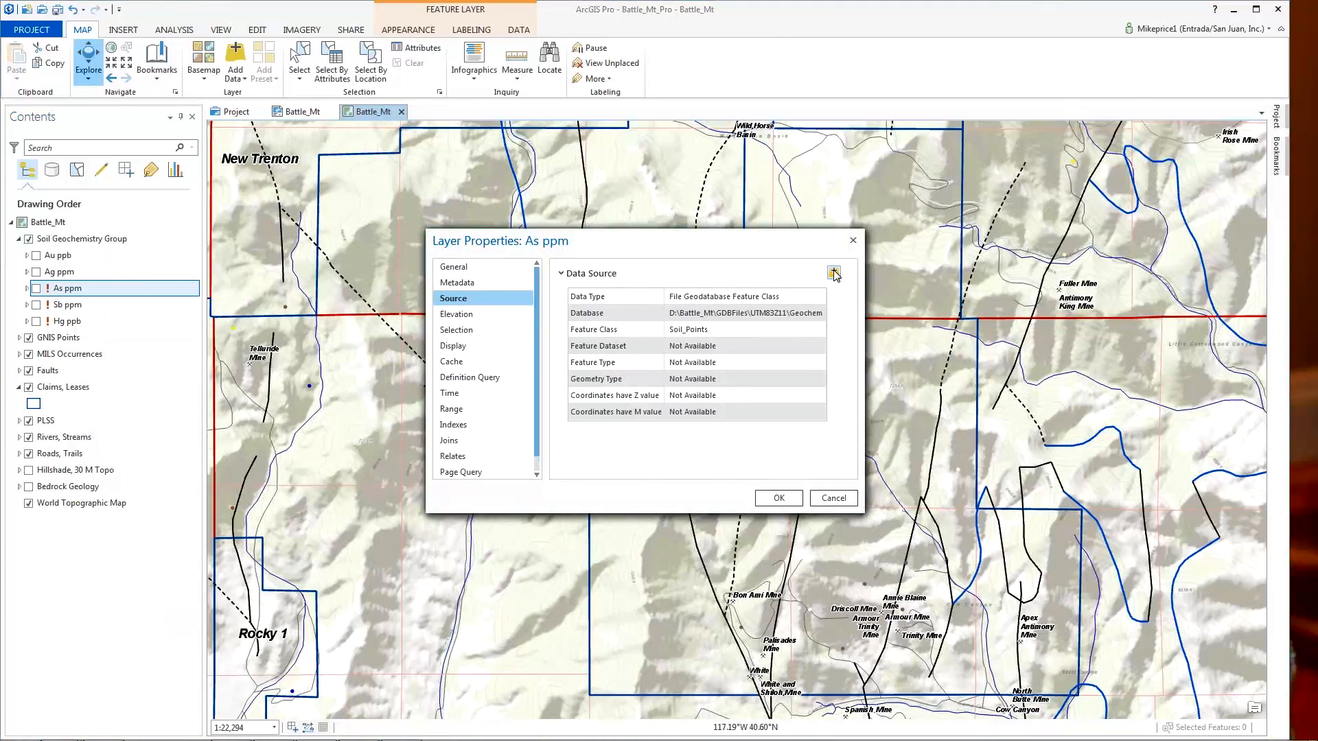
click(833, 273)
click(642, 302)
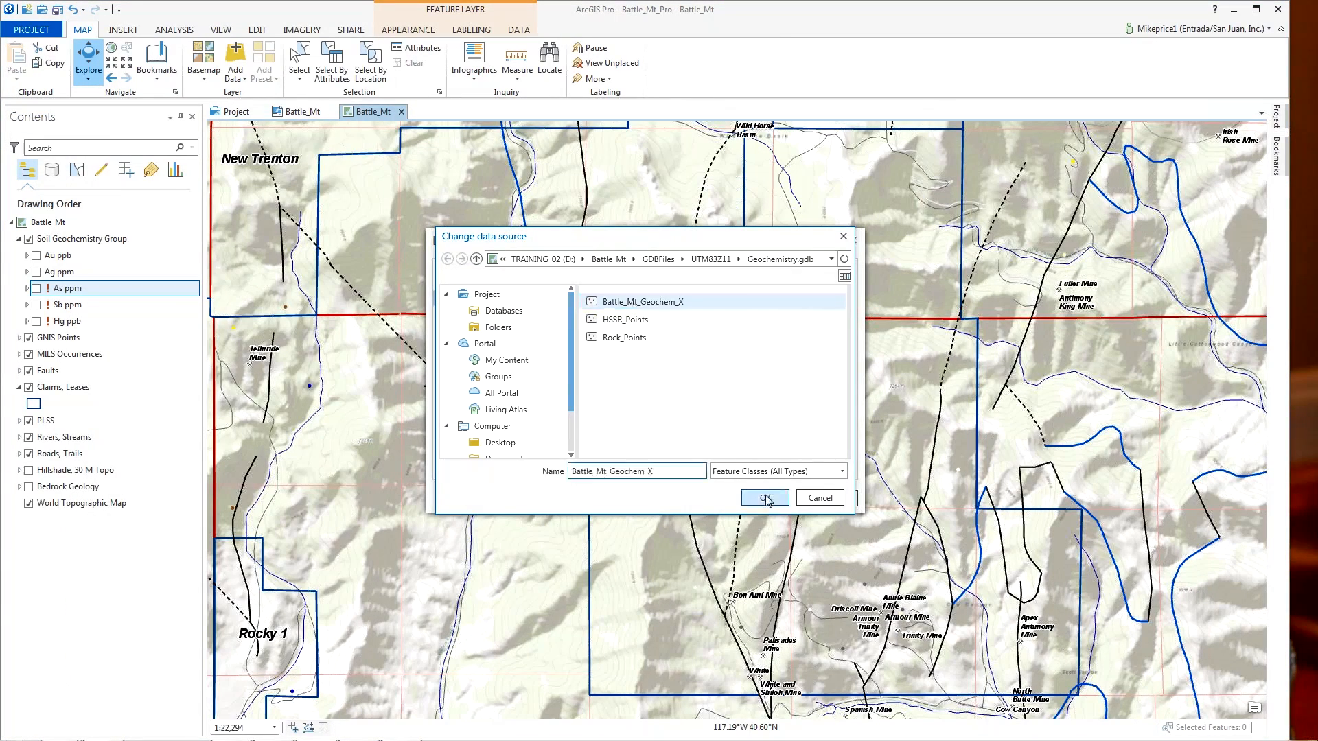
click(765, 498)
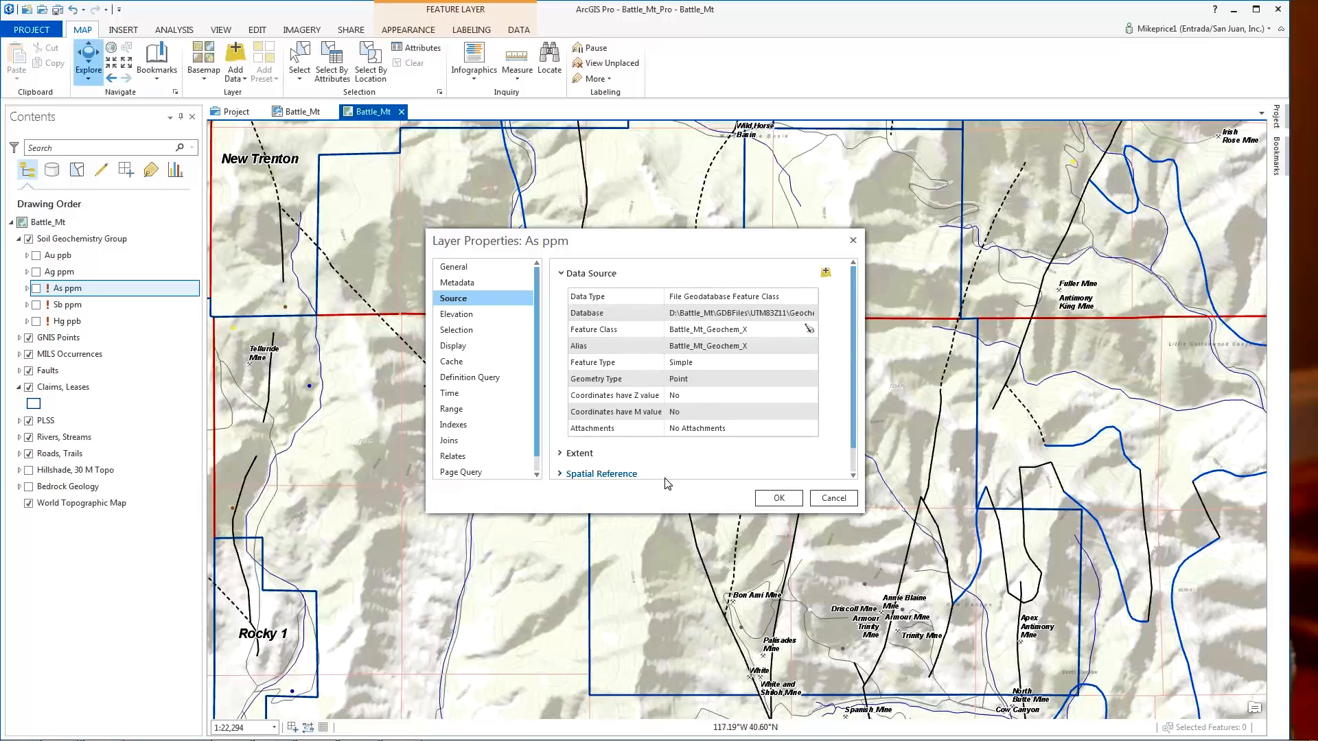
click(783, 499)
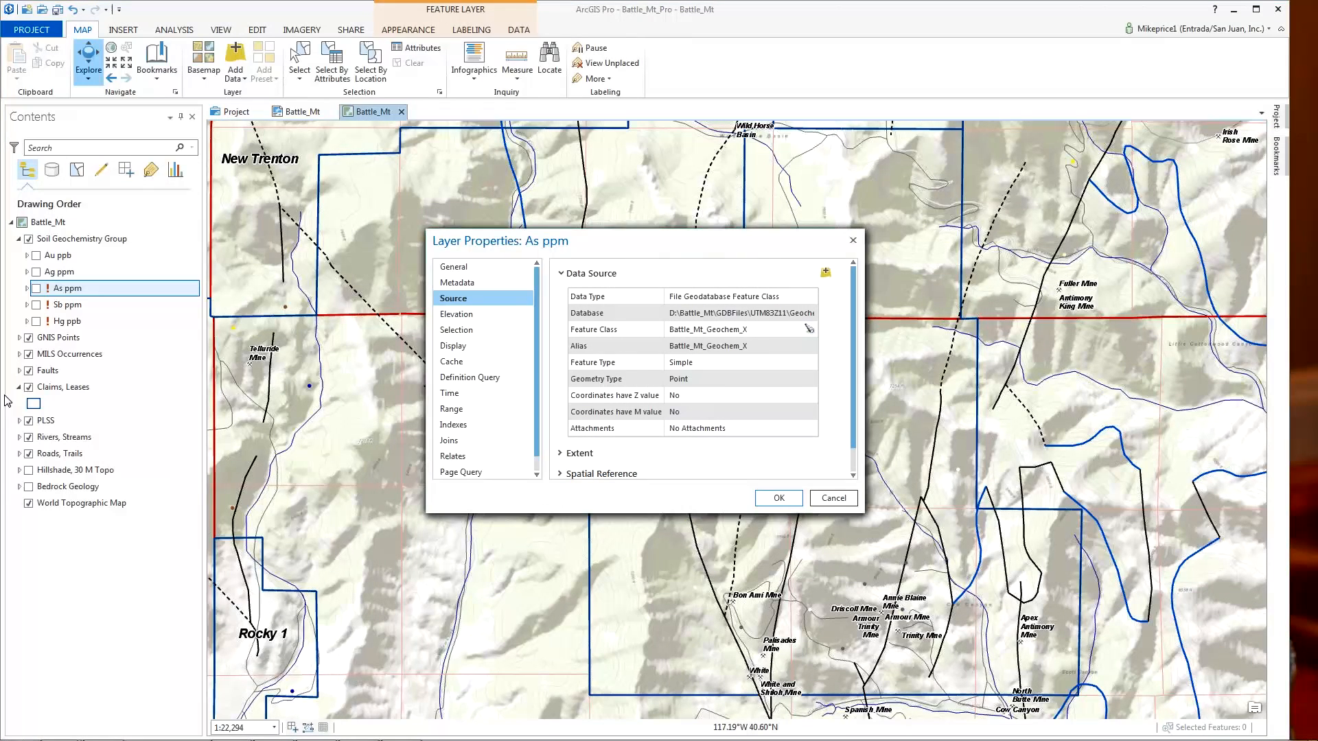
- Turn on the As ppm layer so its graduated arsenic points draw, then collapse its classes
click(27, 288)
click(36, 288)
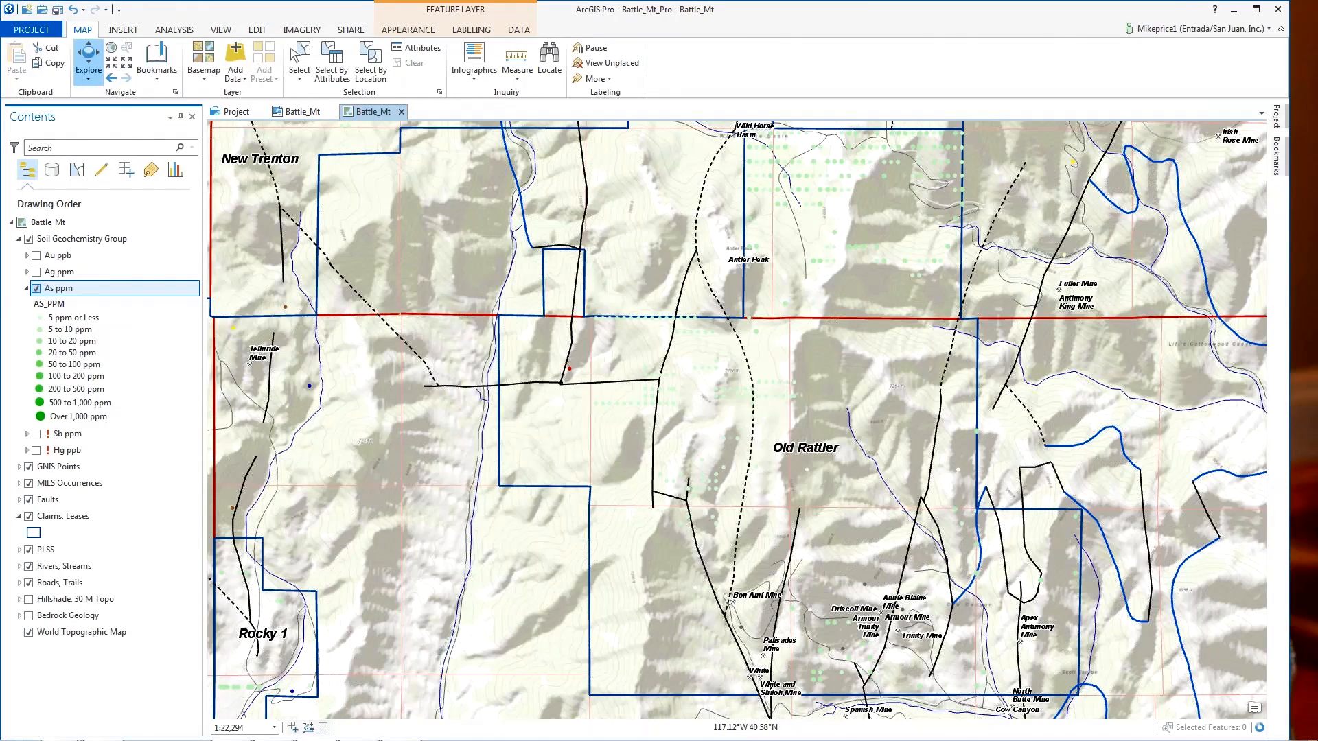
click(27, 289)
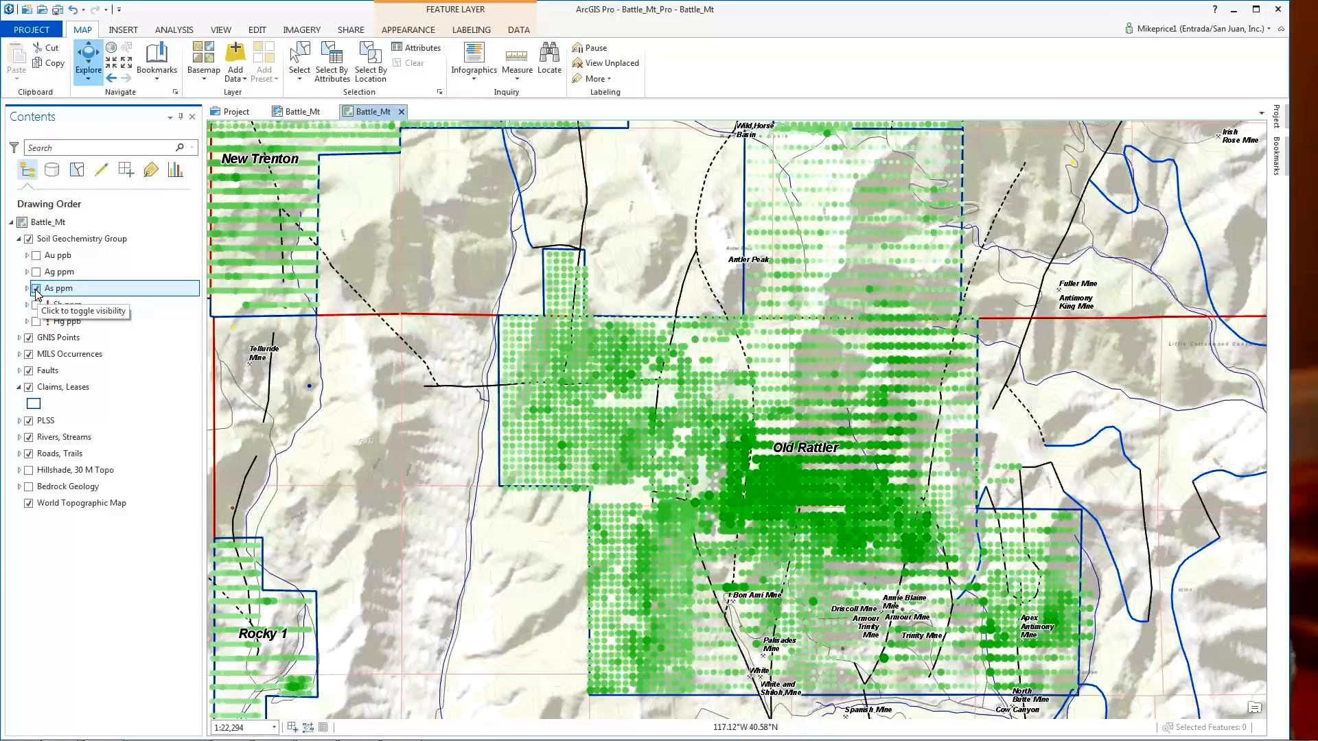
- Hide As ppm, point the Sb ppm layer at Battle_Mt_Geochem_X, and display its grey points
click(36, 289)
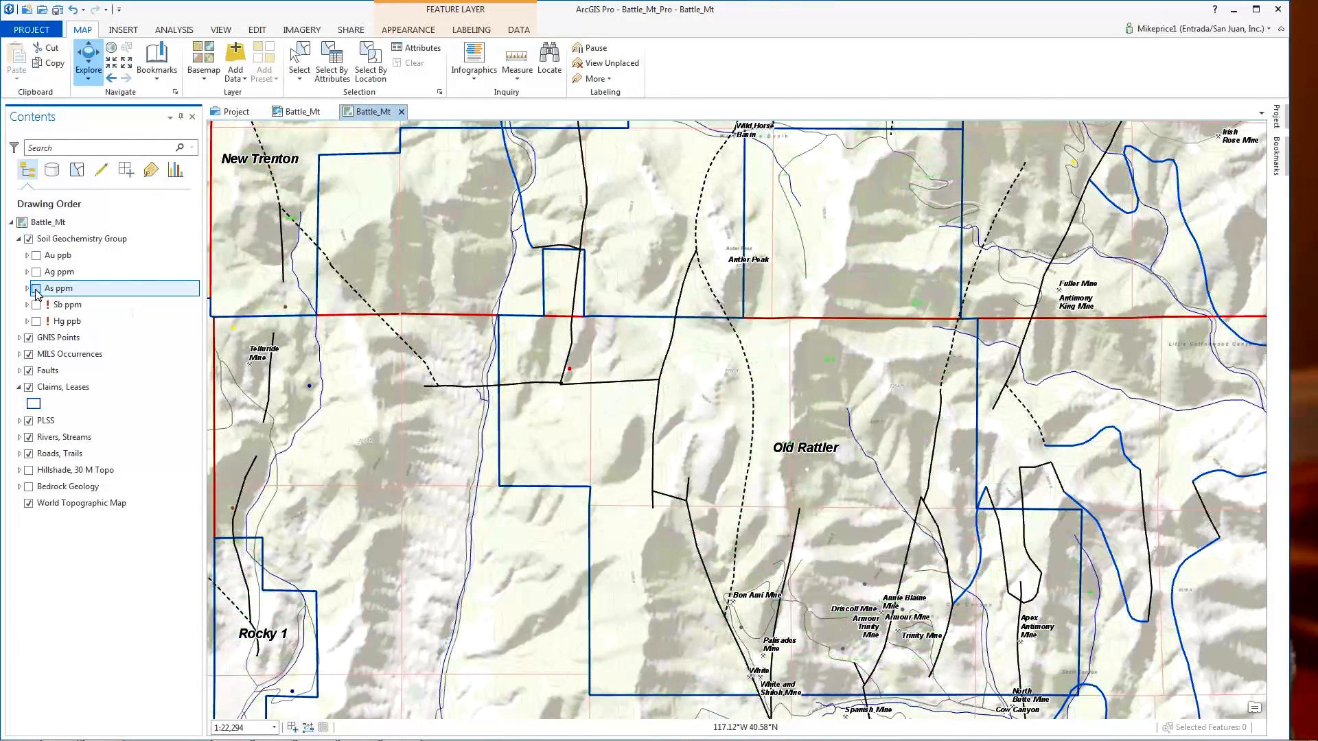
click(27, 305)
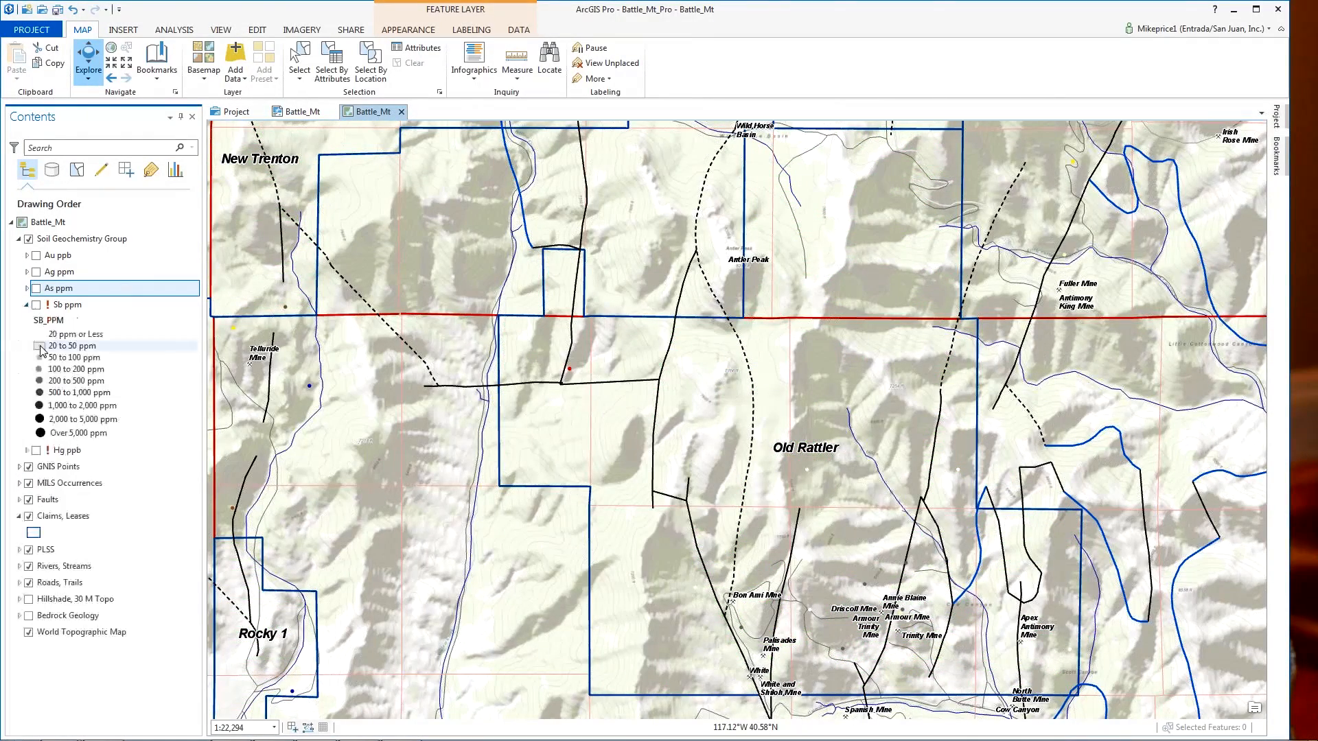
right_click(84, 311)
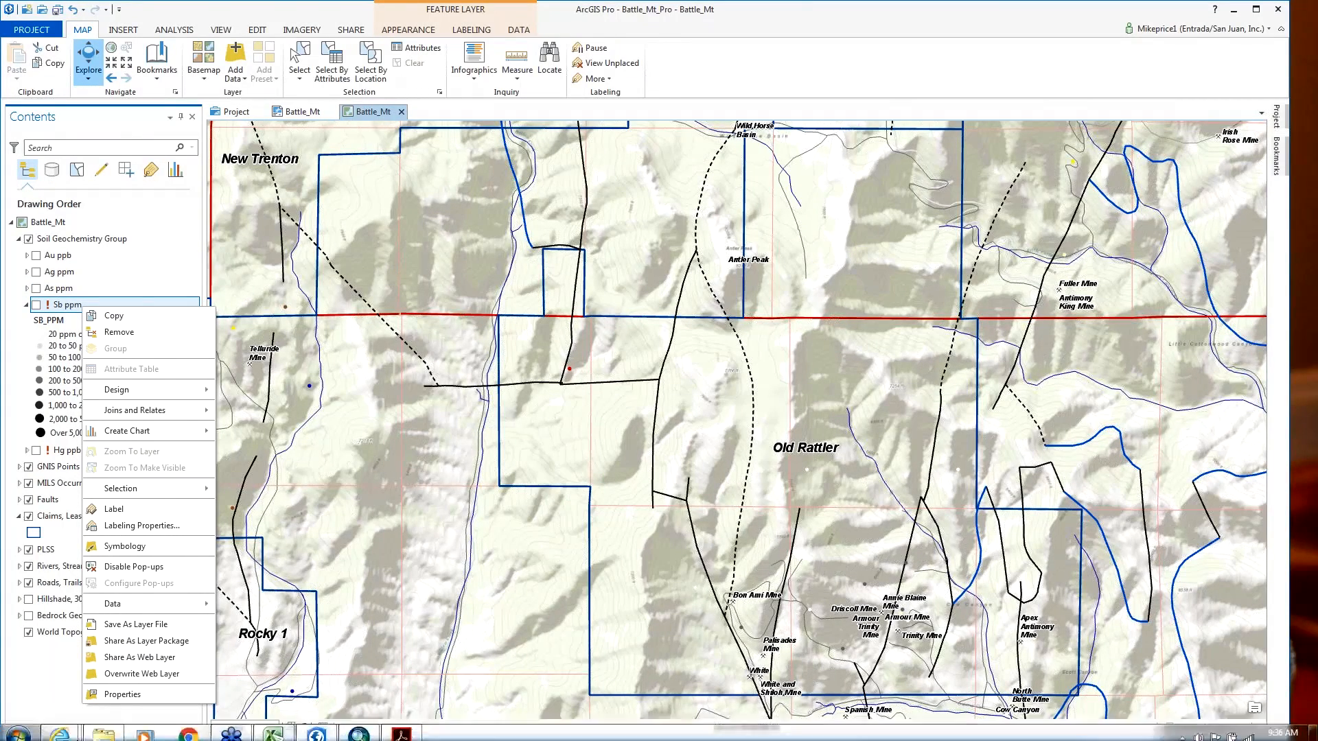
click(128, 686)
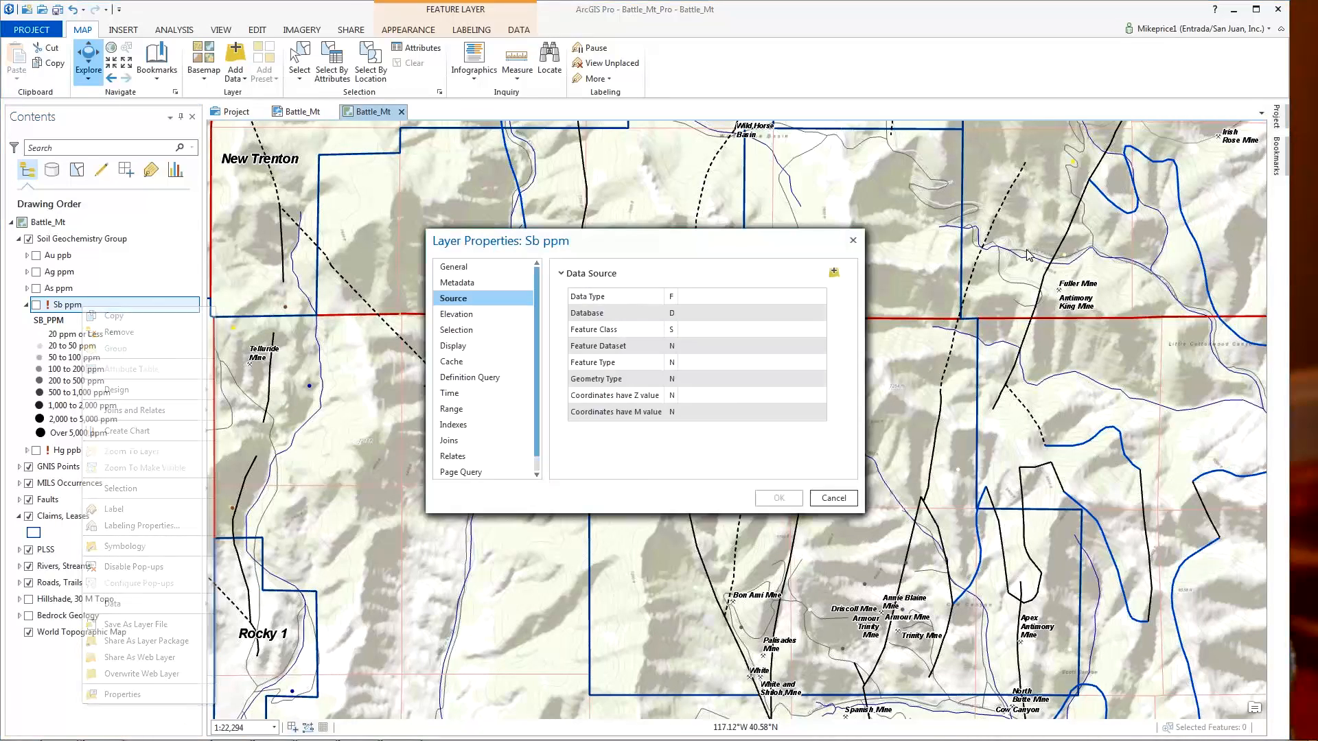
click(836, 273)
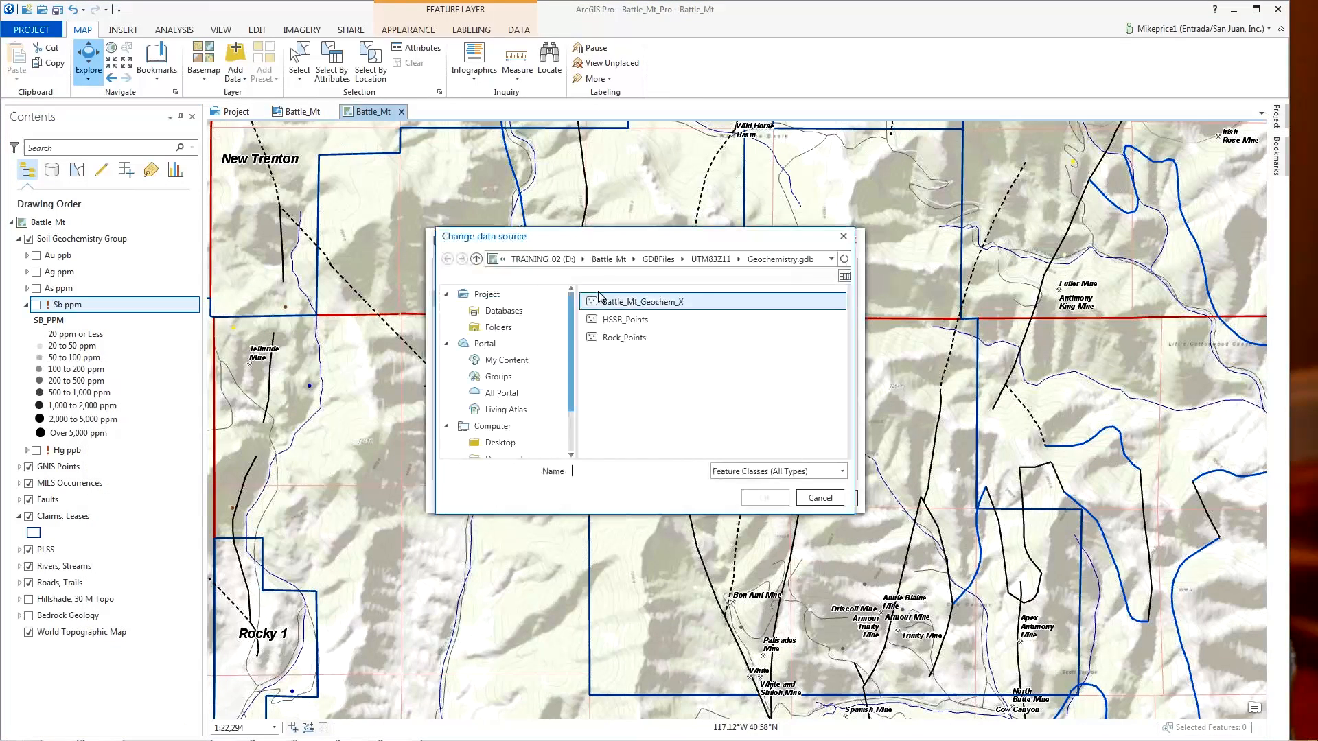
click(641, 302)
click(766, 499)
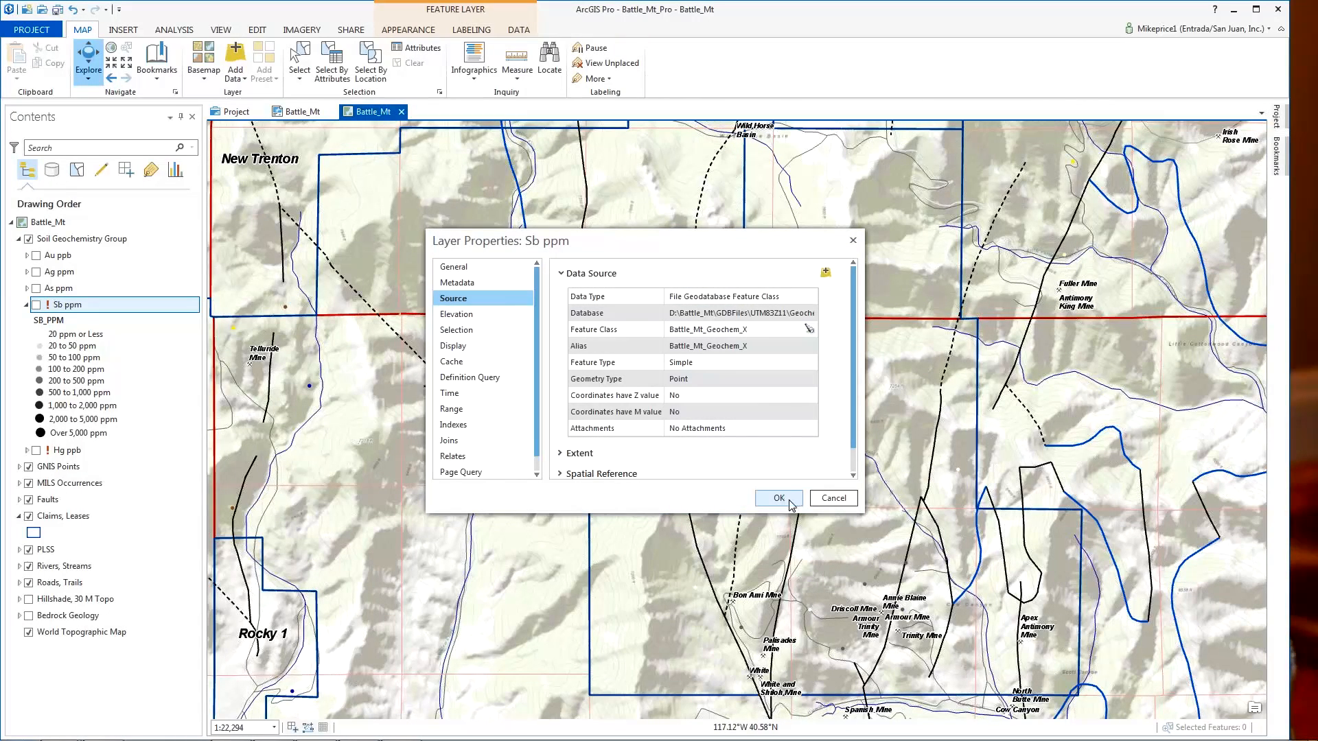
click(792, 505)
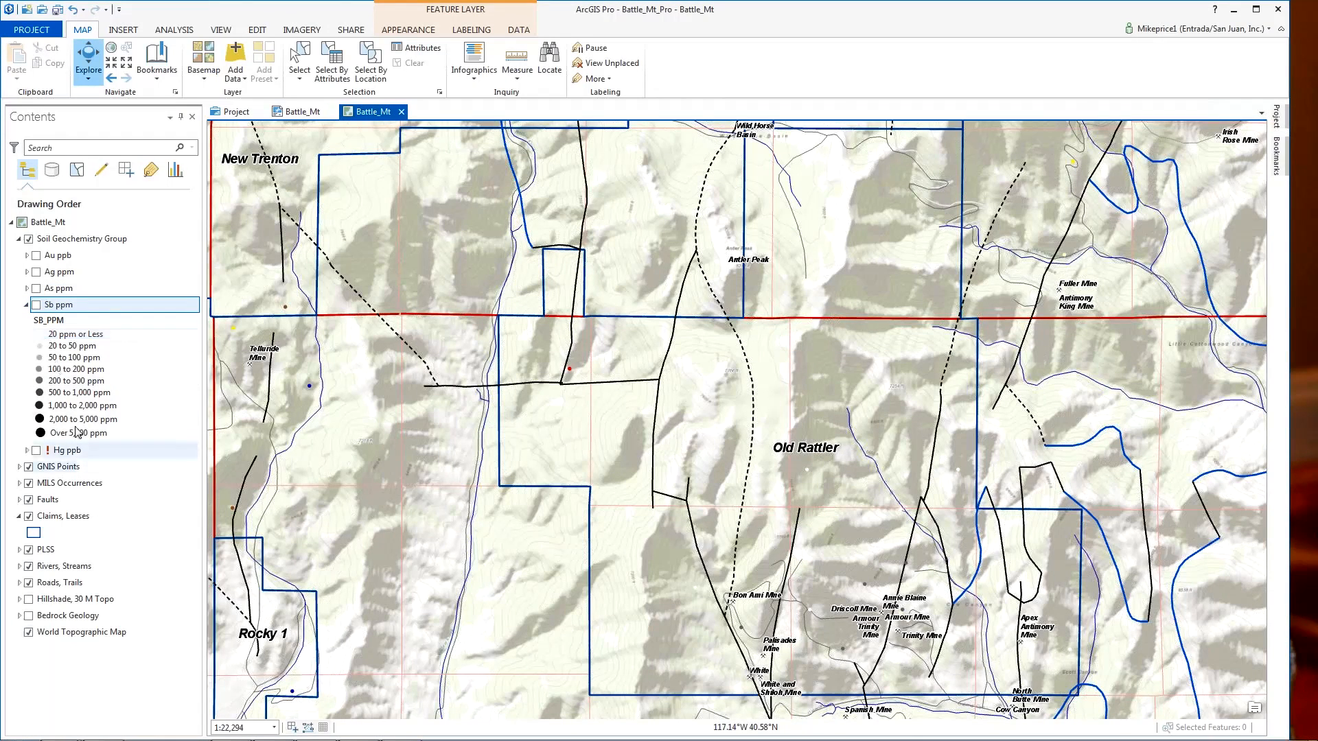
click(37, 305)
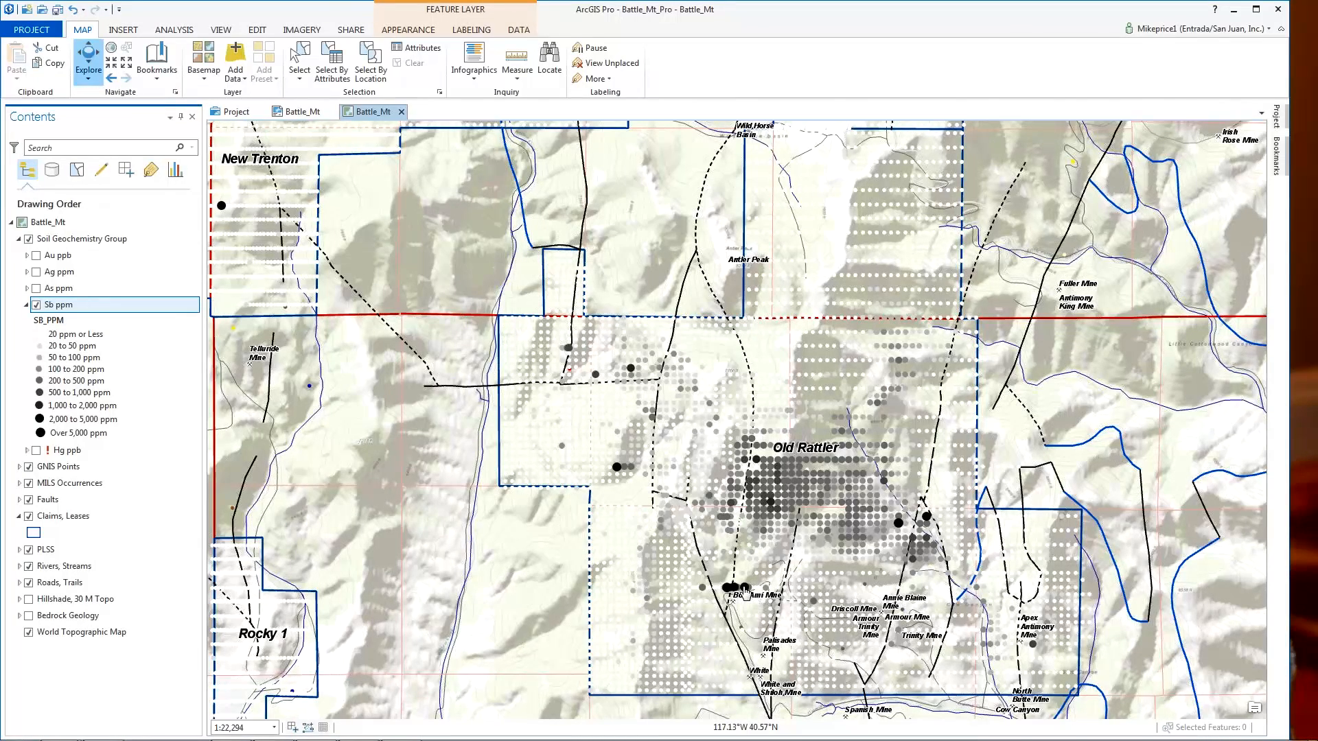
- Collapse Sb ppm, expand the Hg ppb concentration classes, and turn off the Sb ppm points
click(26, 306)
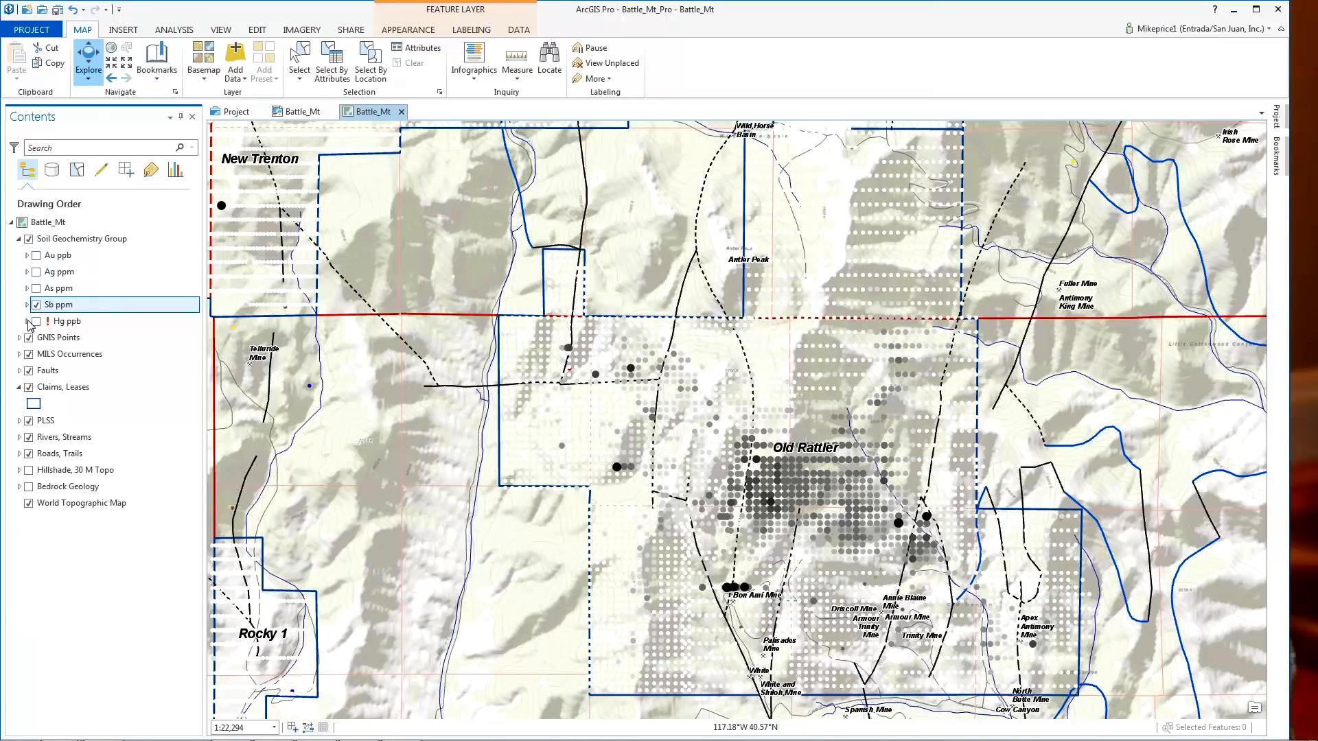
click(26, 322)
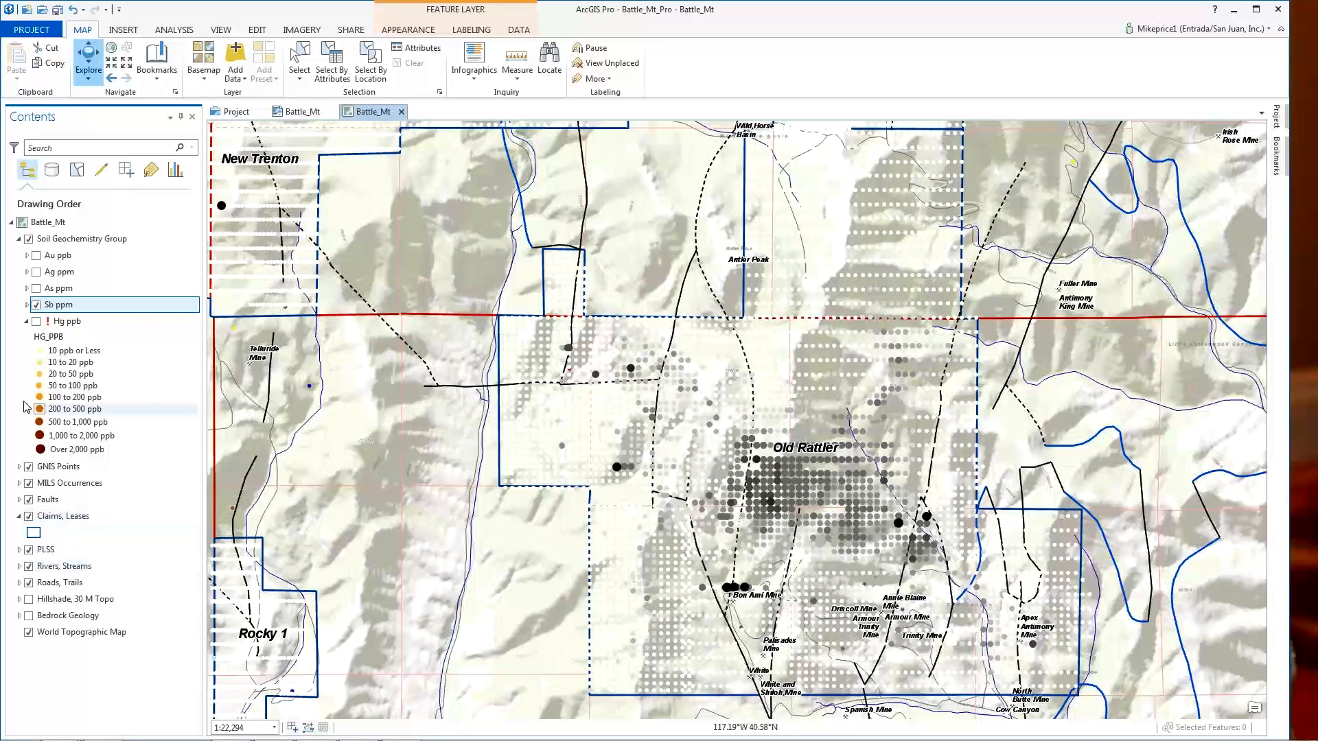
click(36, 304)
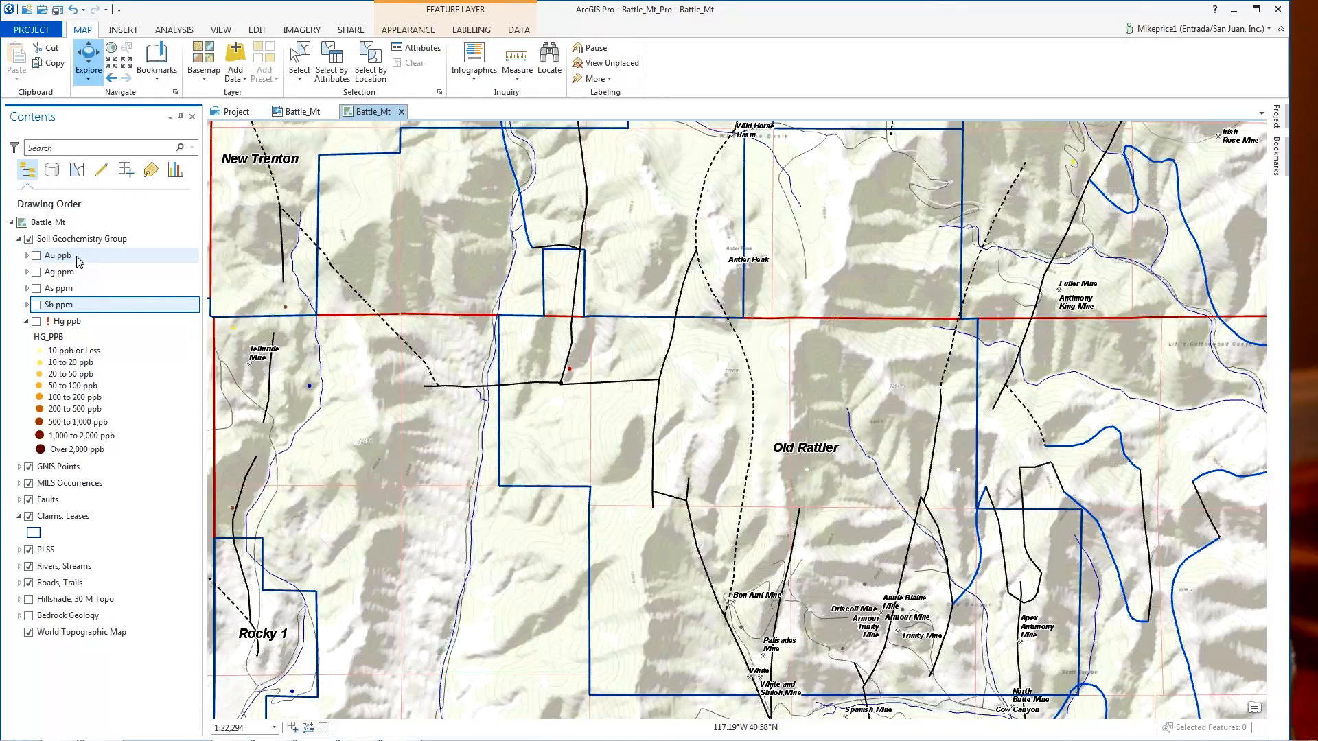
- Set the Hg ppb layer's data source to Battle_Mt_Geochem_X and turn its mercury points on
right_click(74, 327)
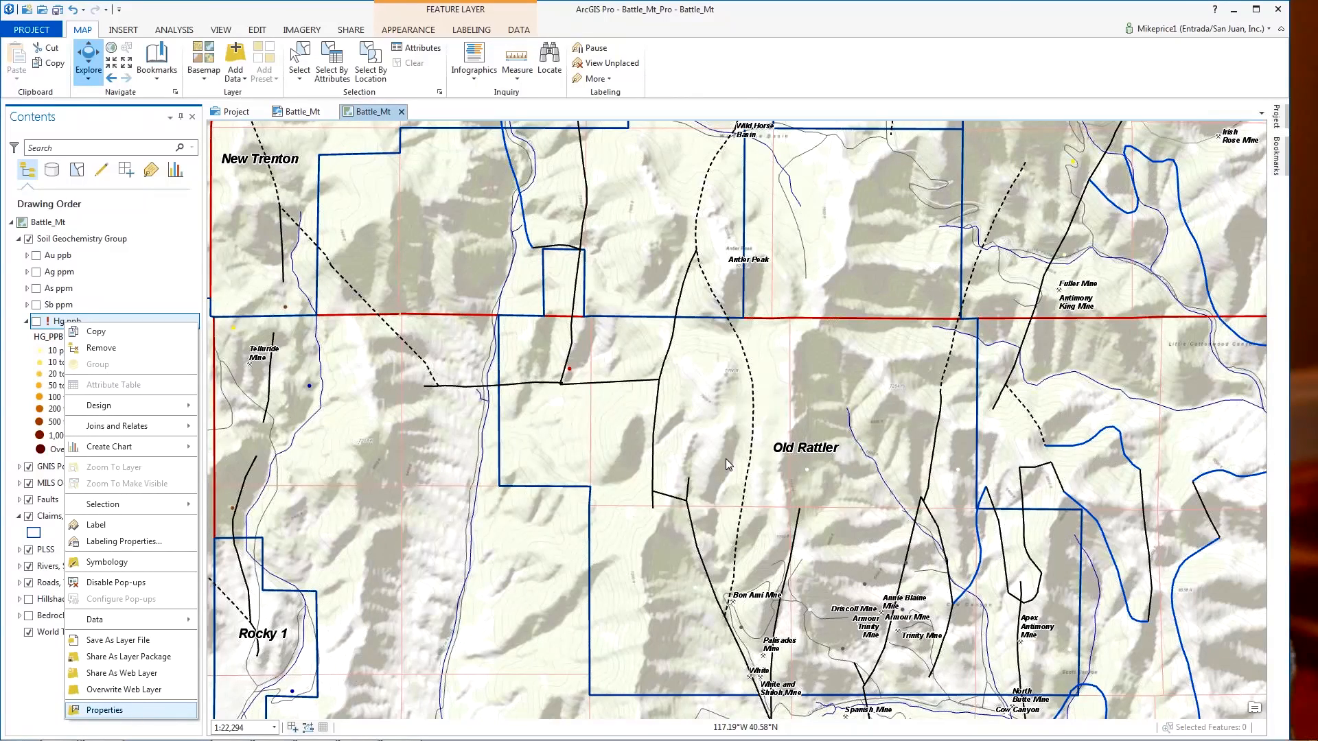
key(Return)
click(835, 279)
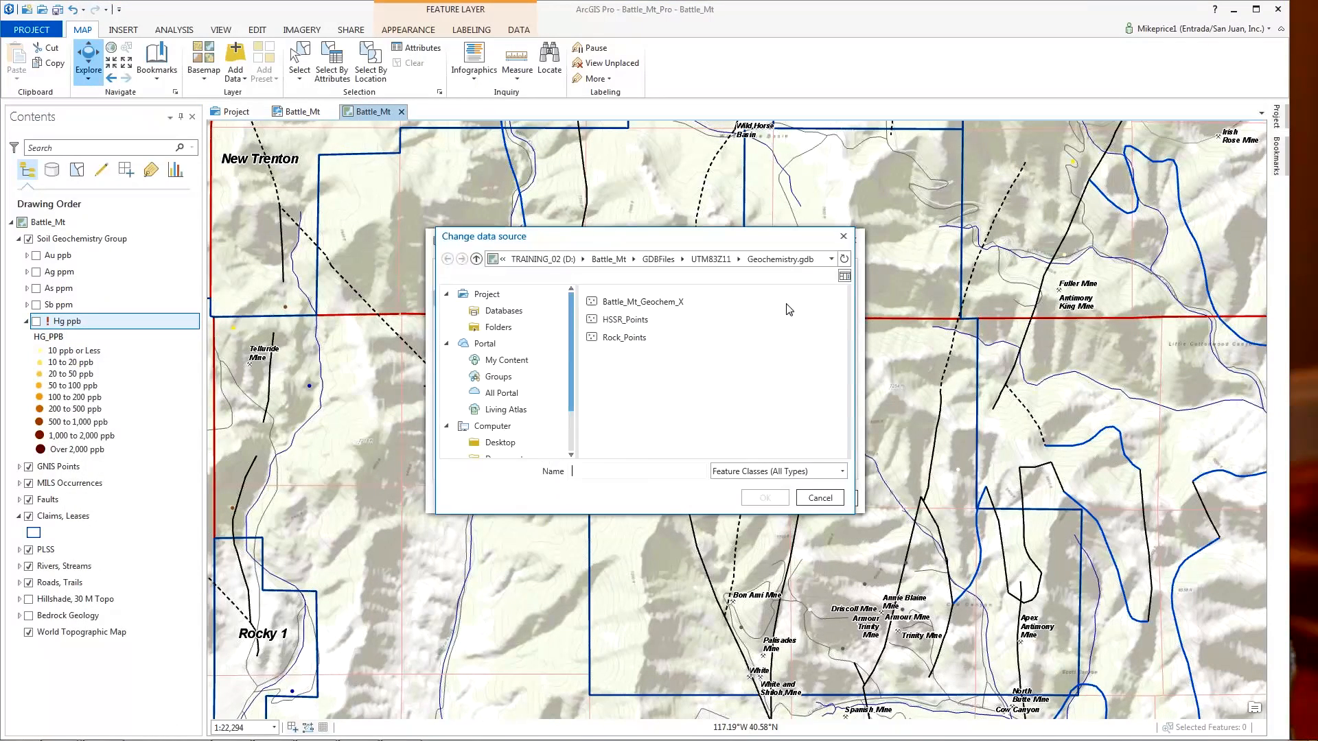
click(638, 302)
click(765, 497)
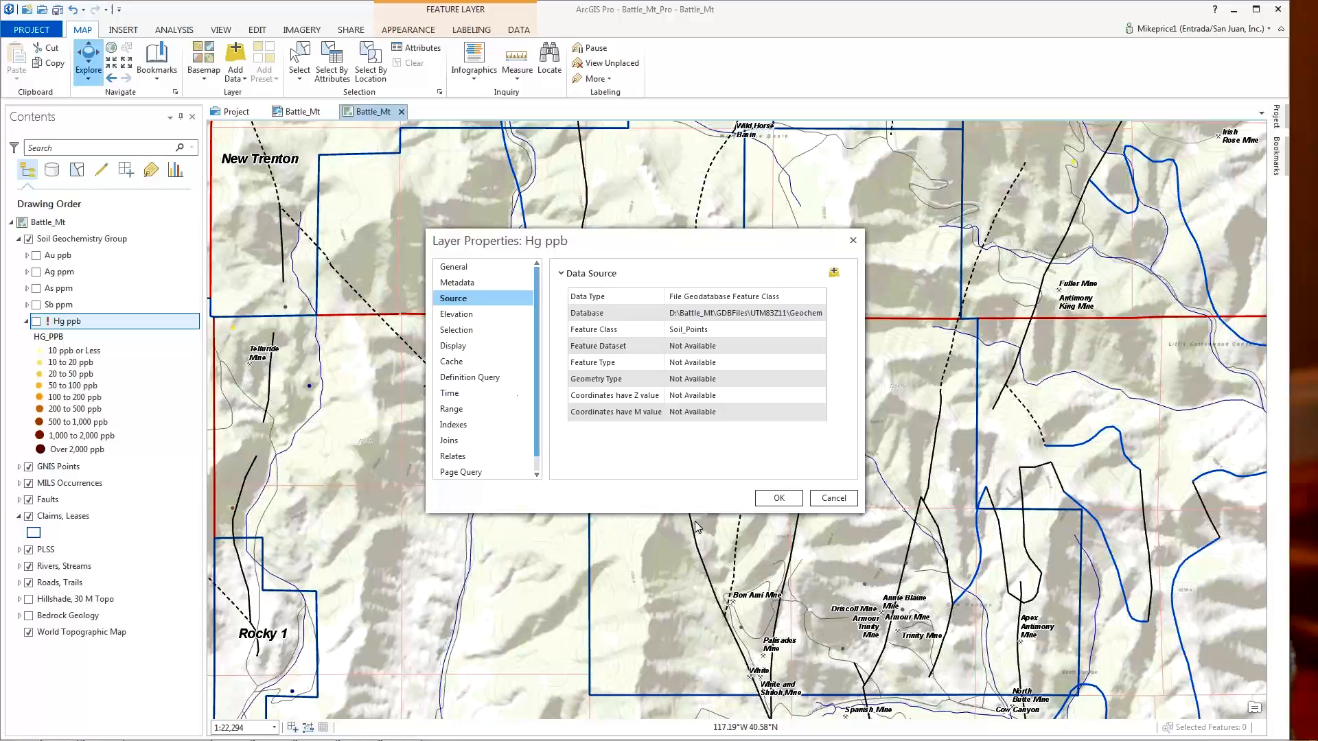
click(778, 498)
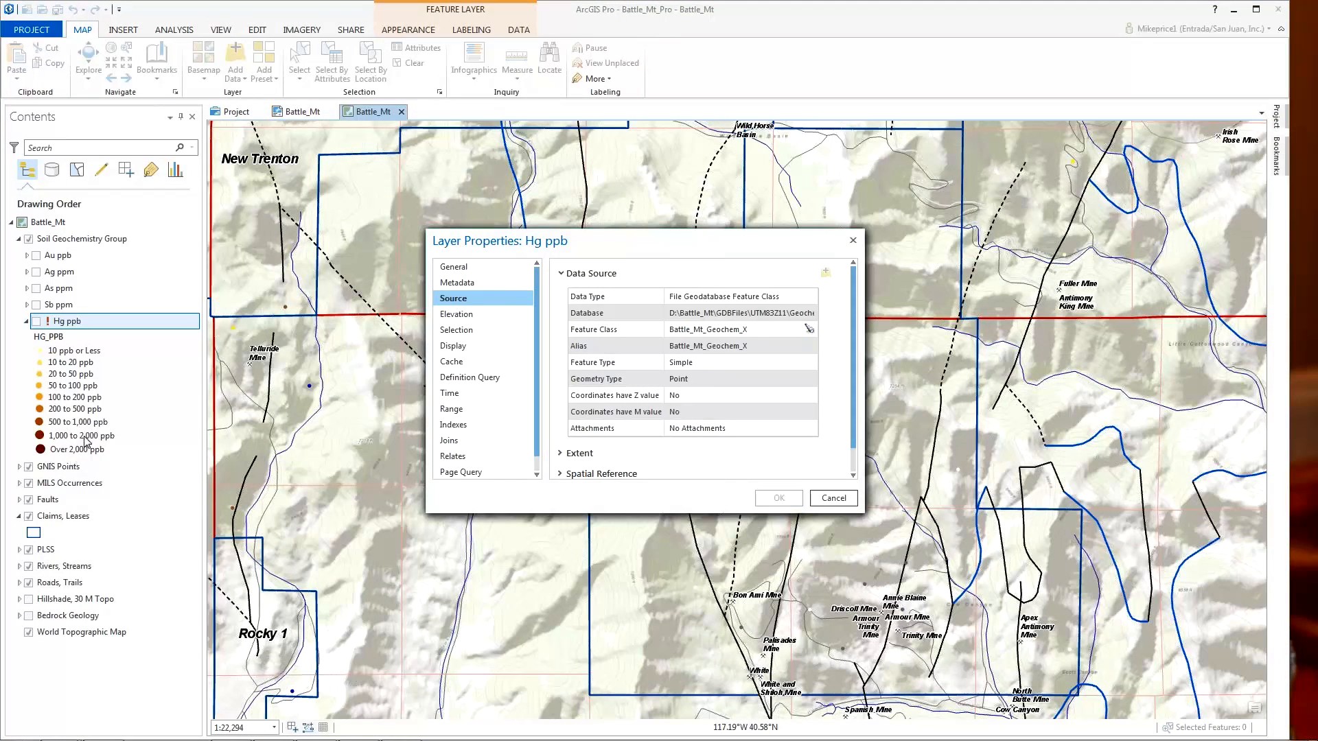
click(37, 321)
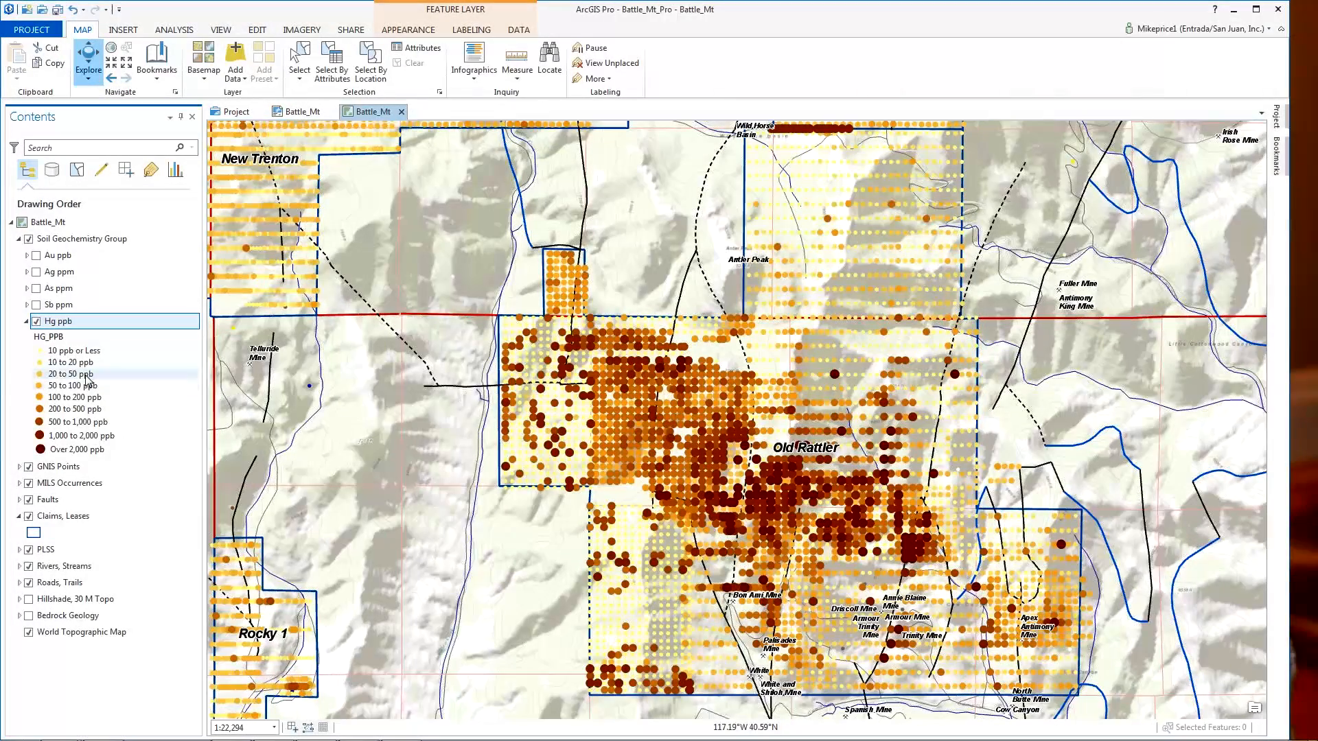
- Collapse the Hg ppb classes in Contents and save the project
click(27, 322)
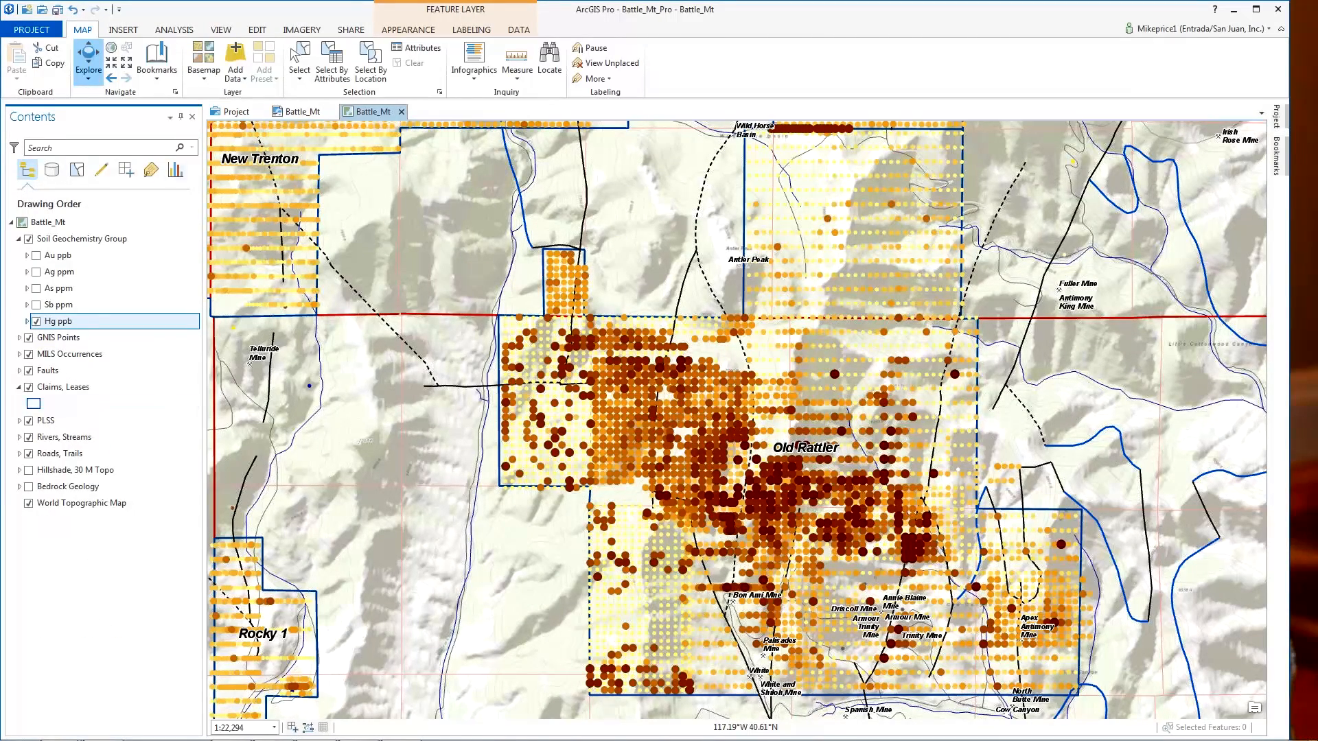
click(58, 11)
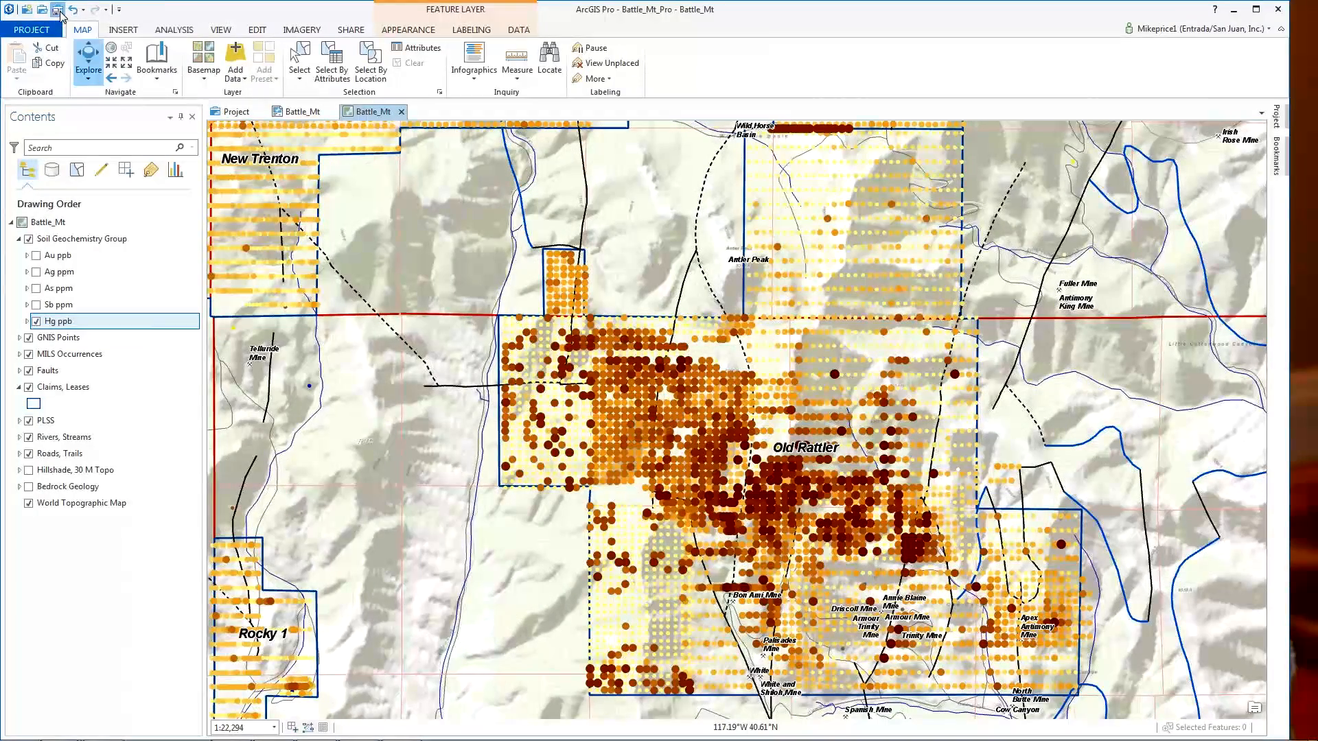
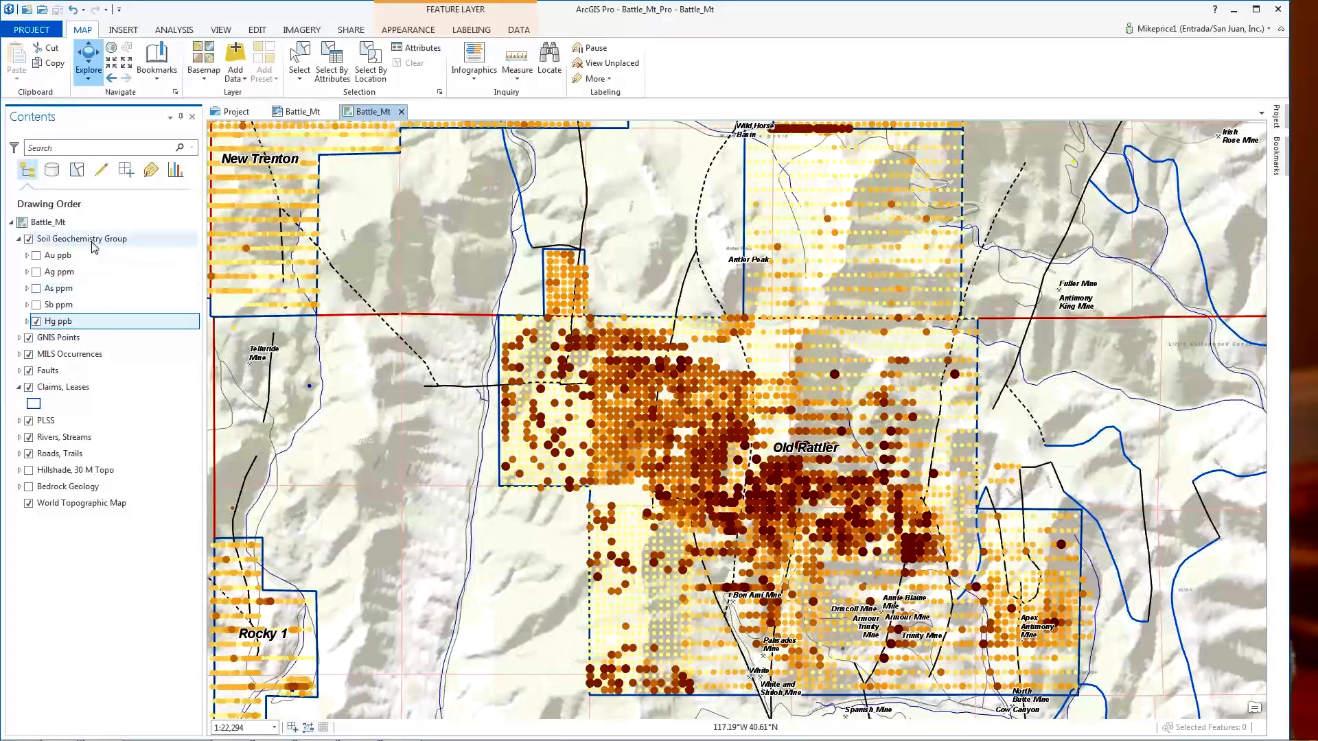
- Check the Battle_Mt layout, turn off Hg ppb, turn on Au ppb points, and save
click(302, 113)
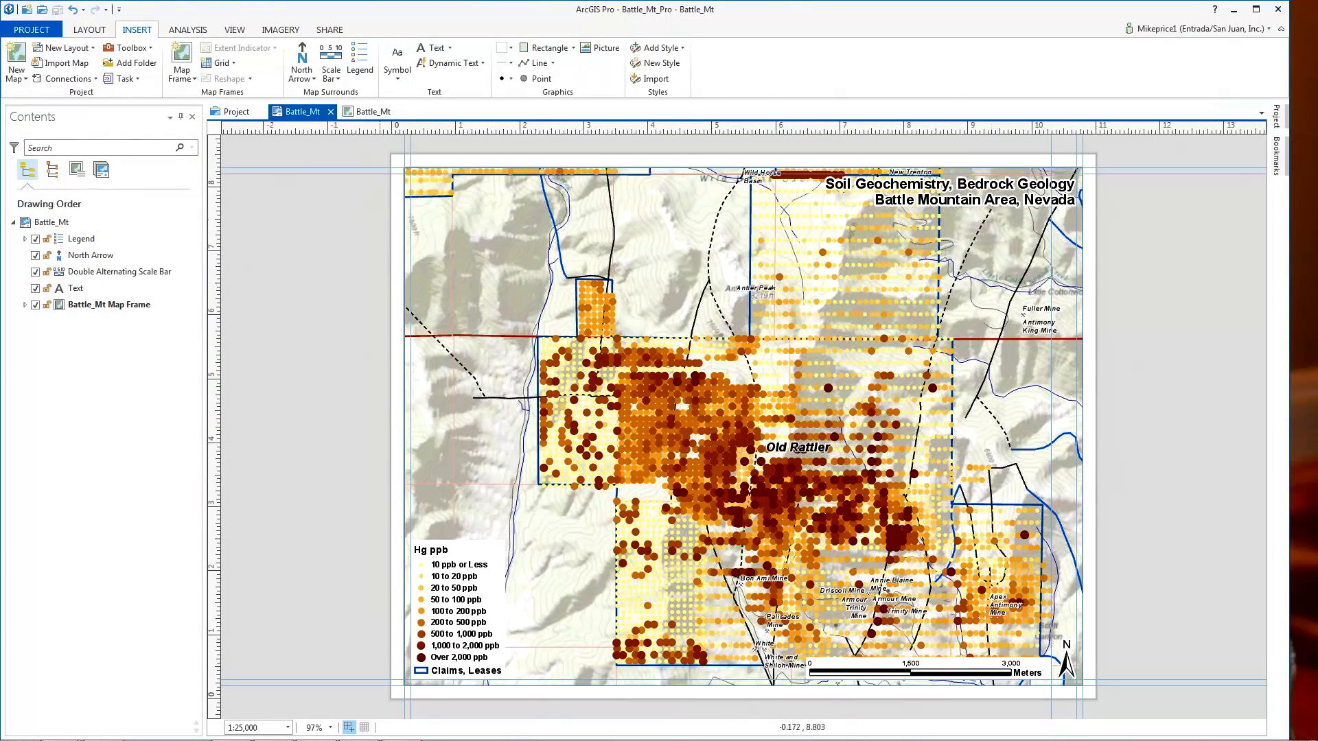
click(372, 112)
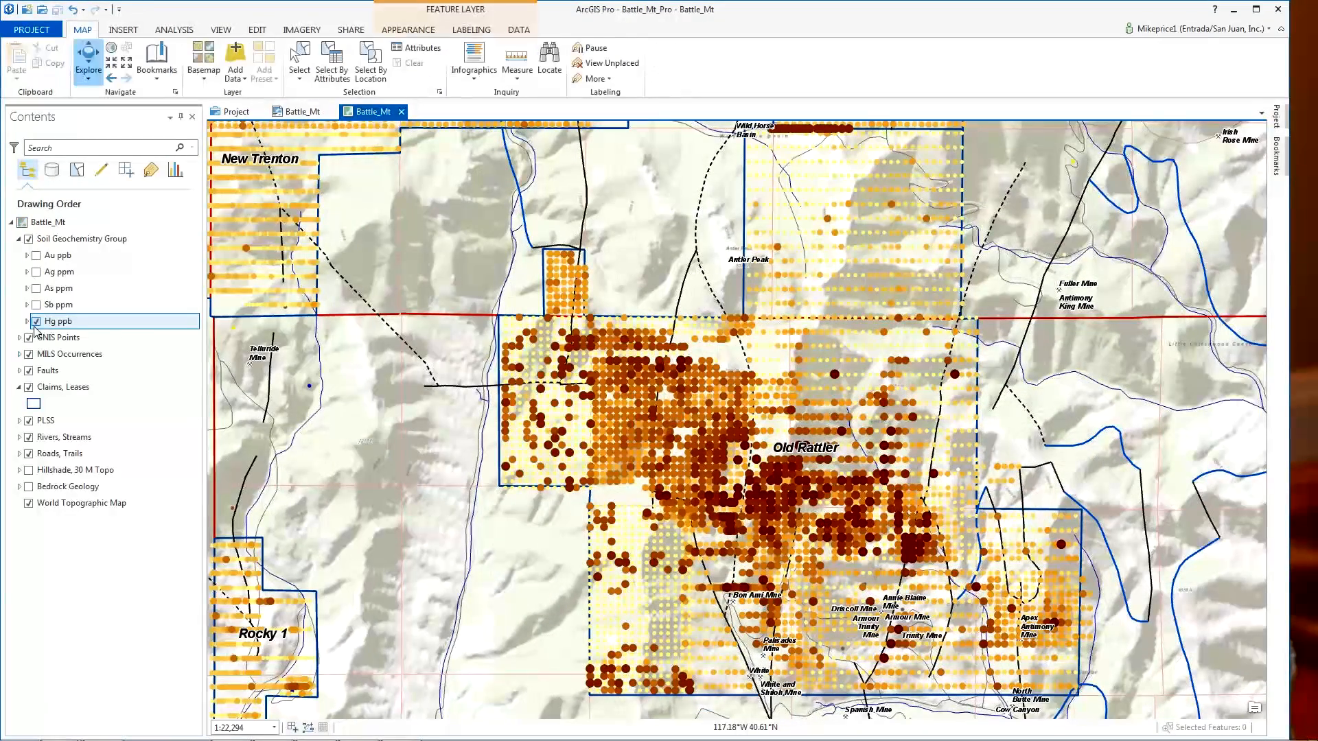
click(36, 321)
click(35, 256)
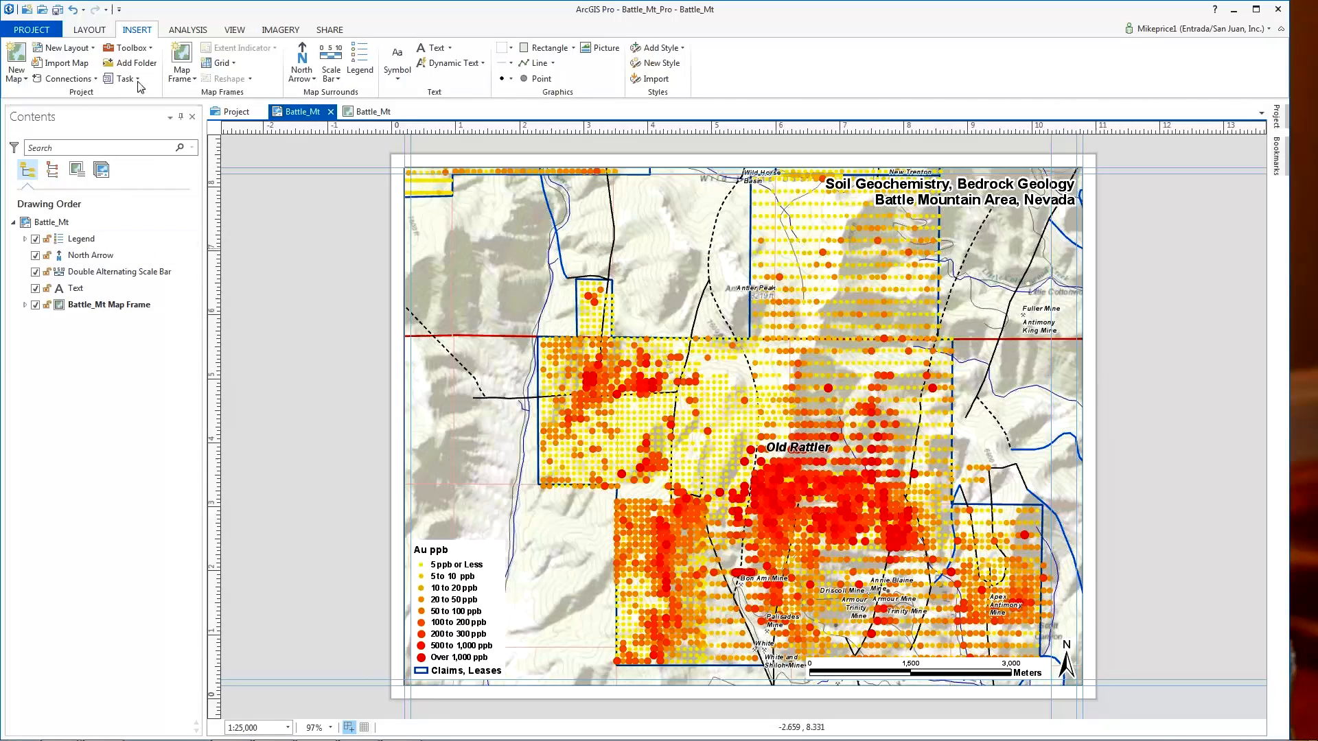
click(56, 10)
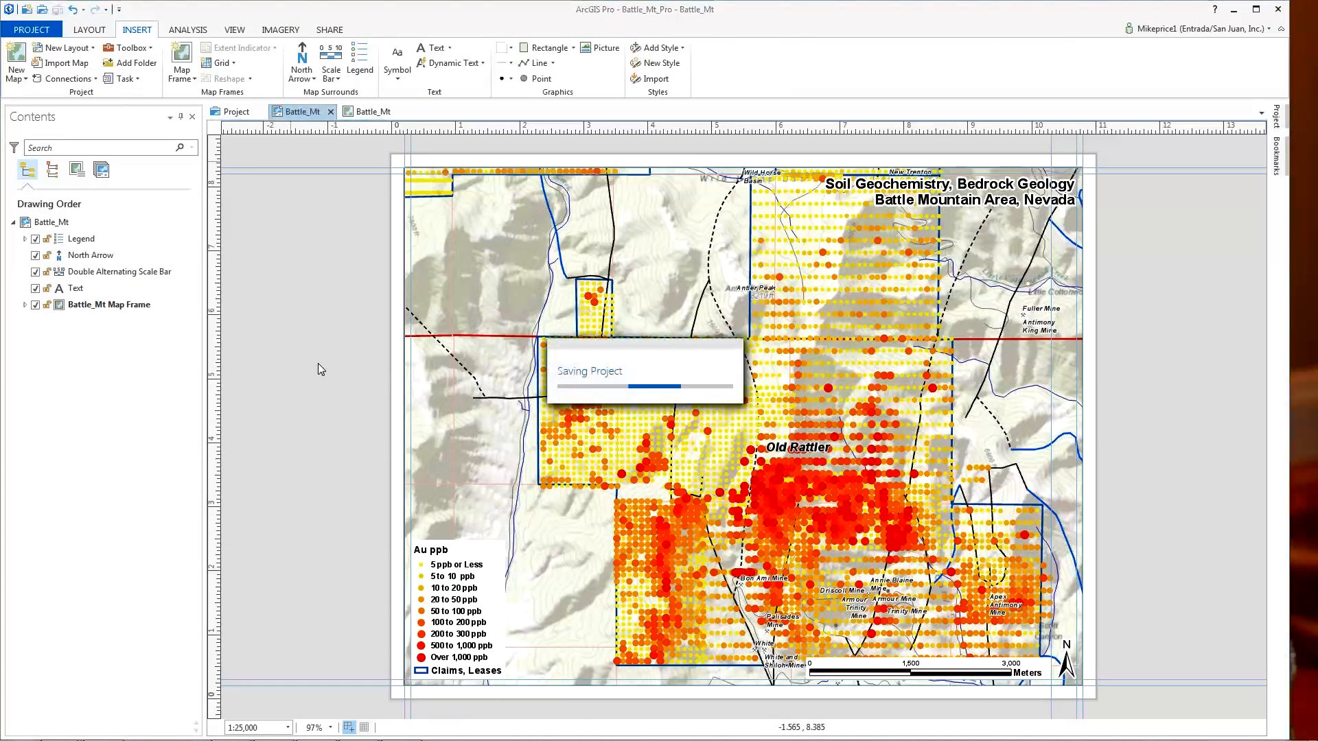
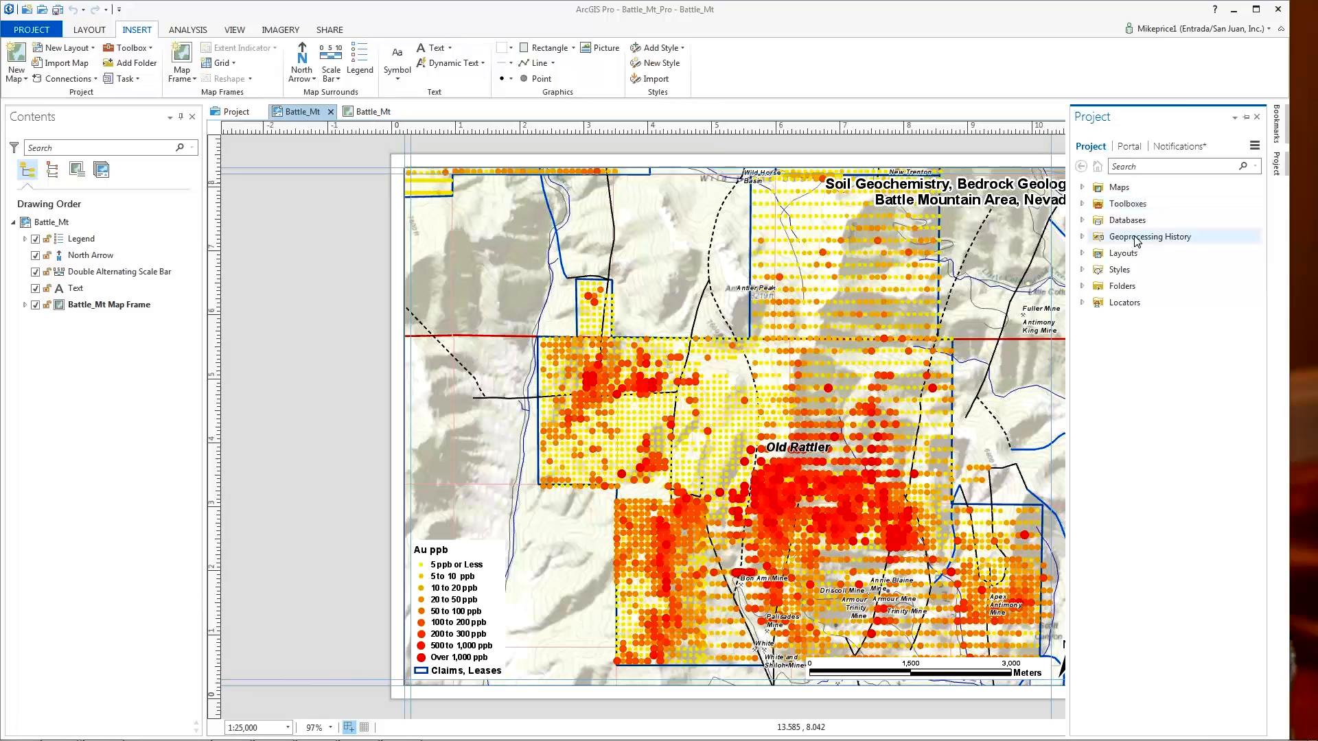
- Expand Geoprocessing History and show the details of the 9:29 Copy Features run
click(1083, 237)
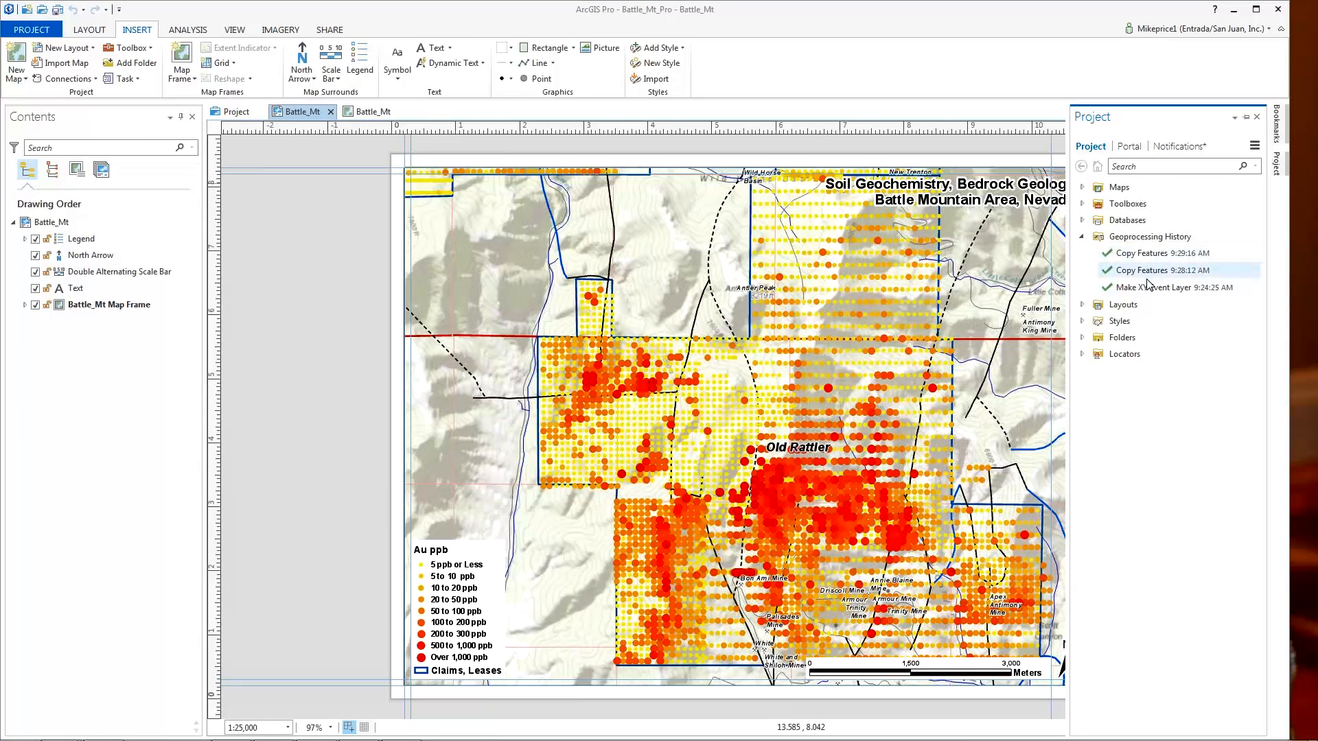
mouse_move(1145, 288)
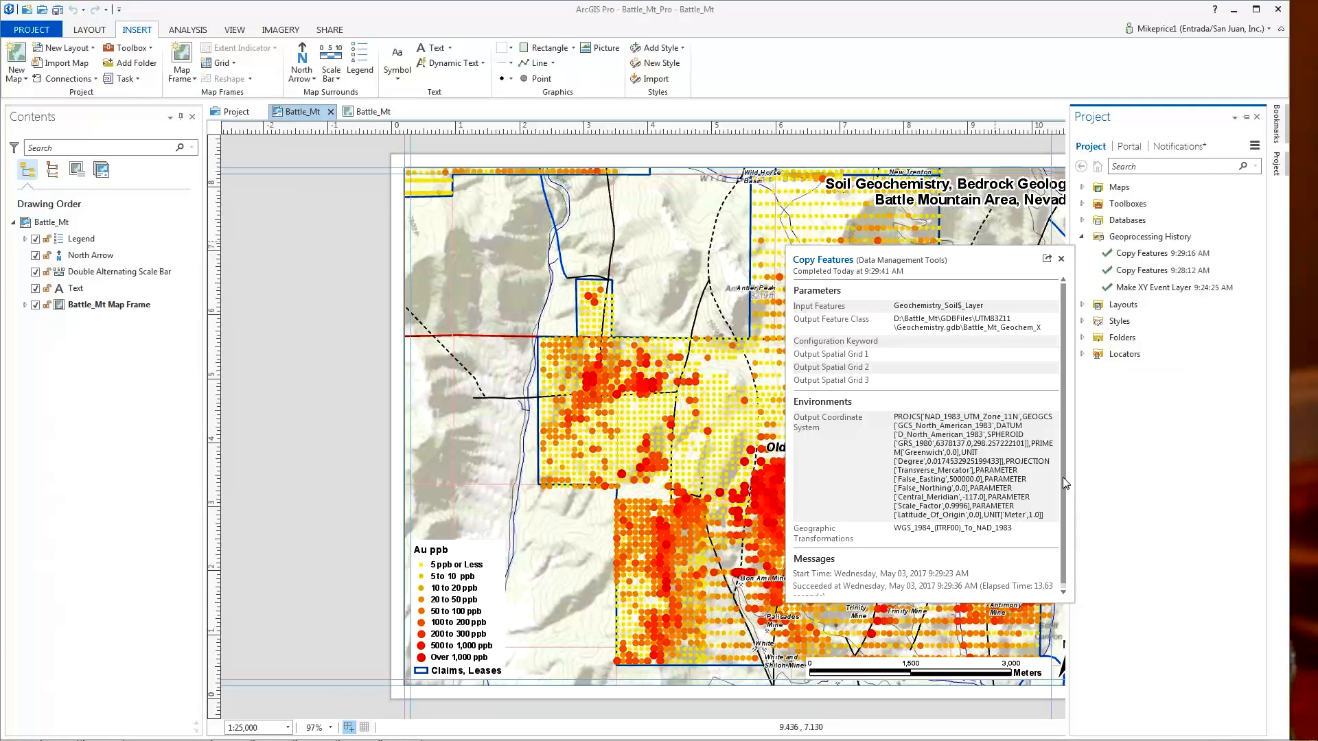
- Scroll through the Copy Features run details and dismiss the popup
scroll(1063, 476, down, 1)
scroll(1062, 489, up, 2)
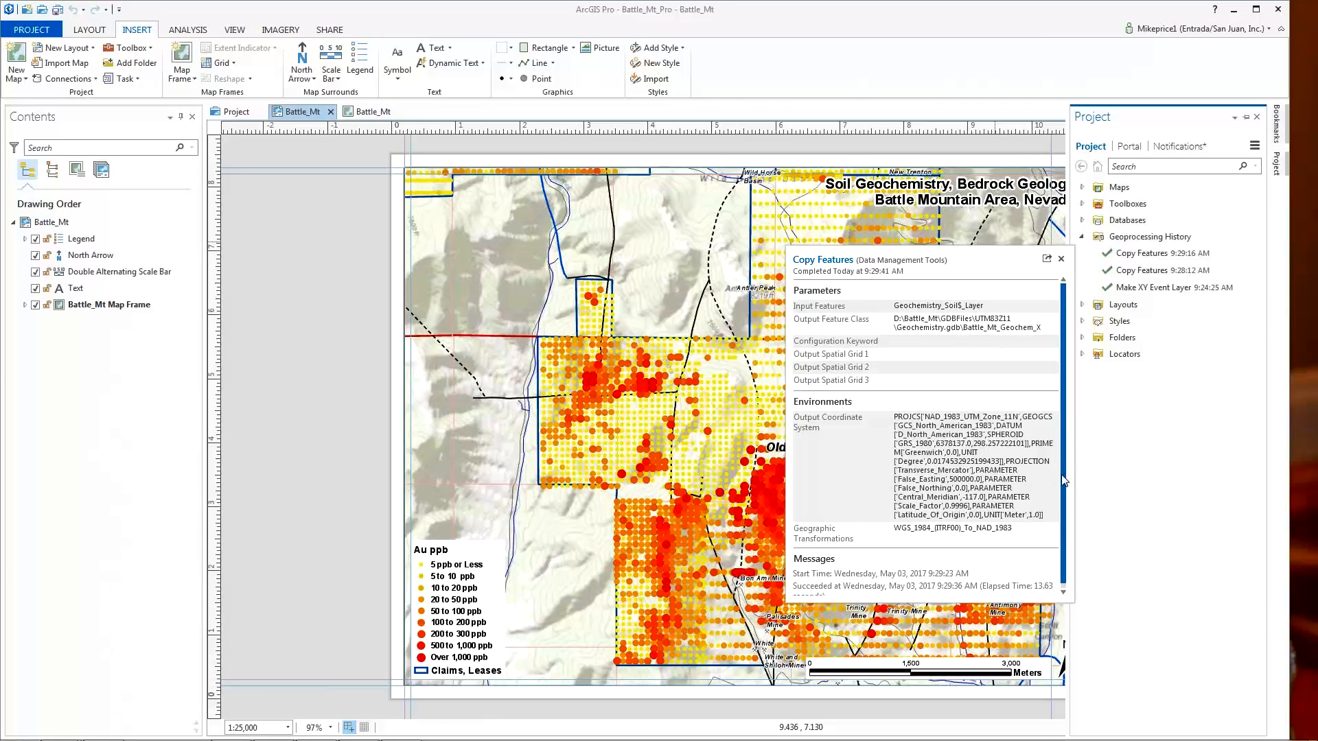
scroll(1064, 480, down, 2)
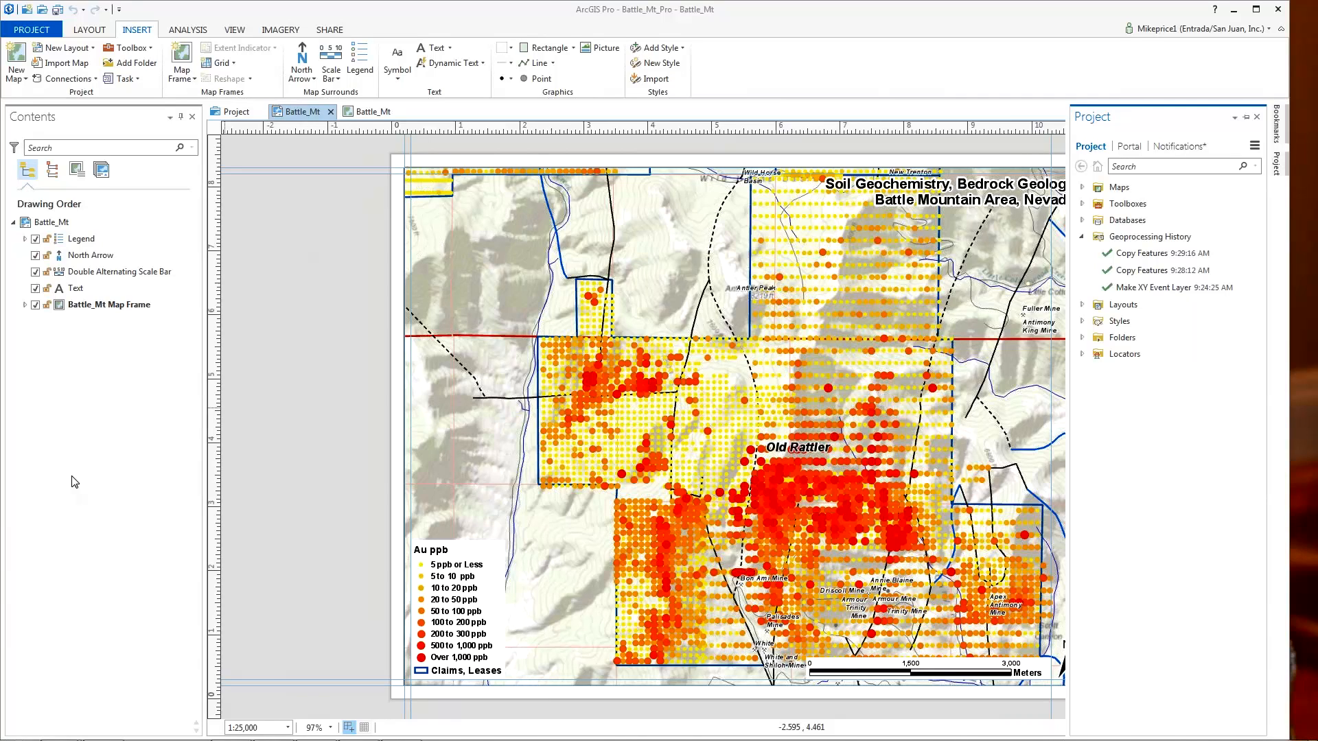
- Show the Geoprocessing pane and the Ready To Use Tools gallery from Analysis
click(187, 32)
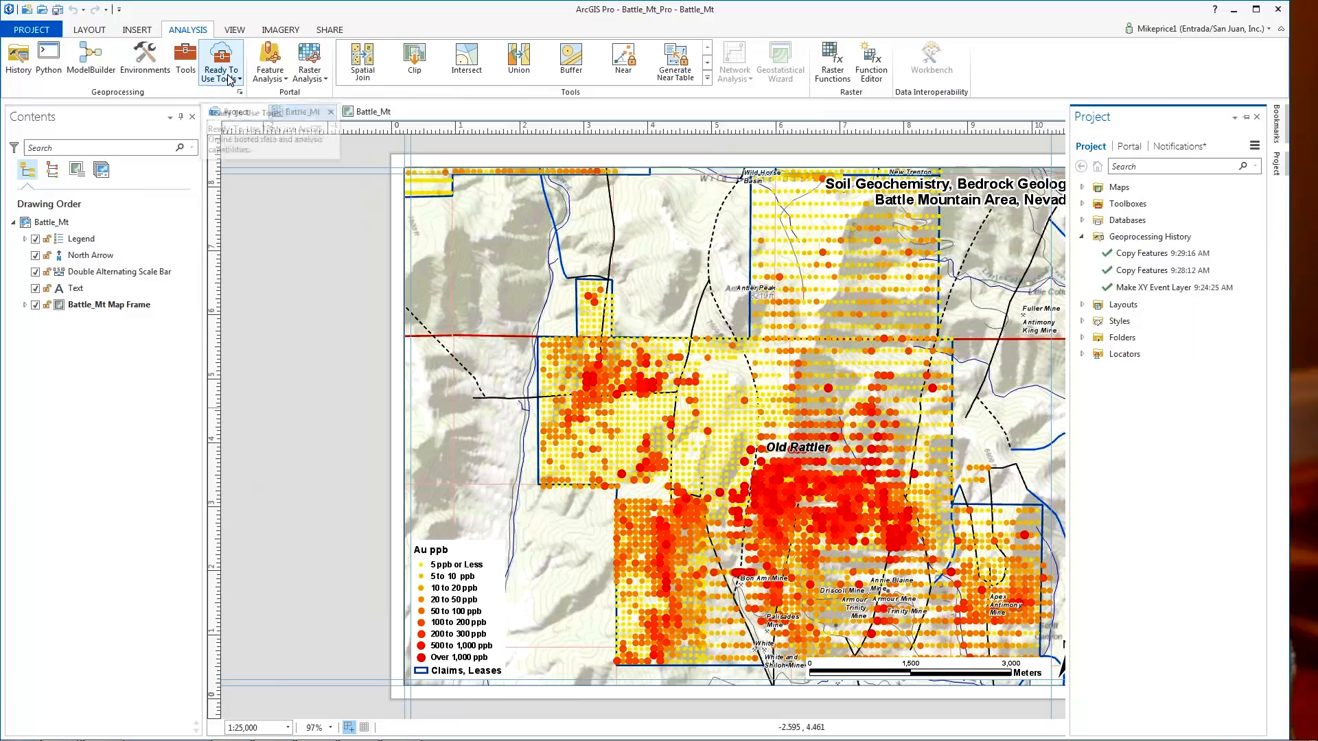
click(189, 65)
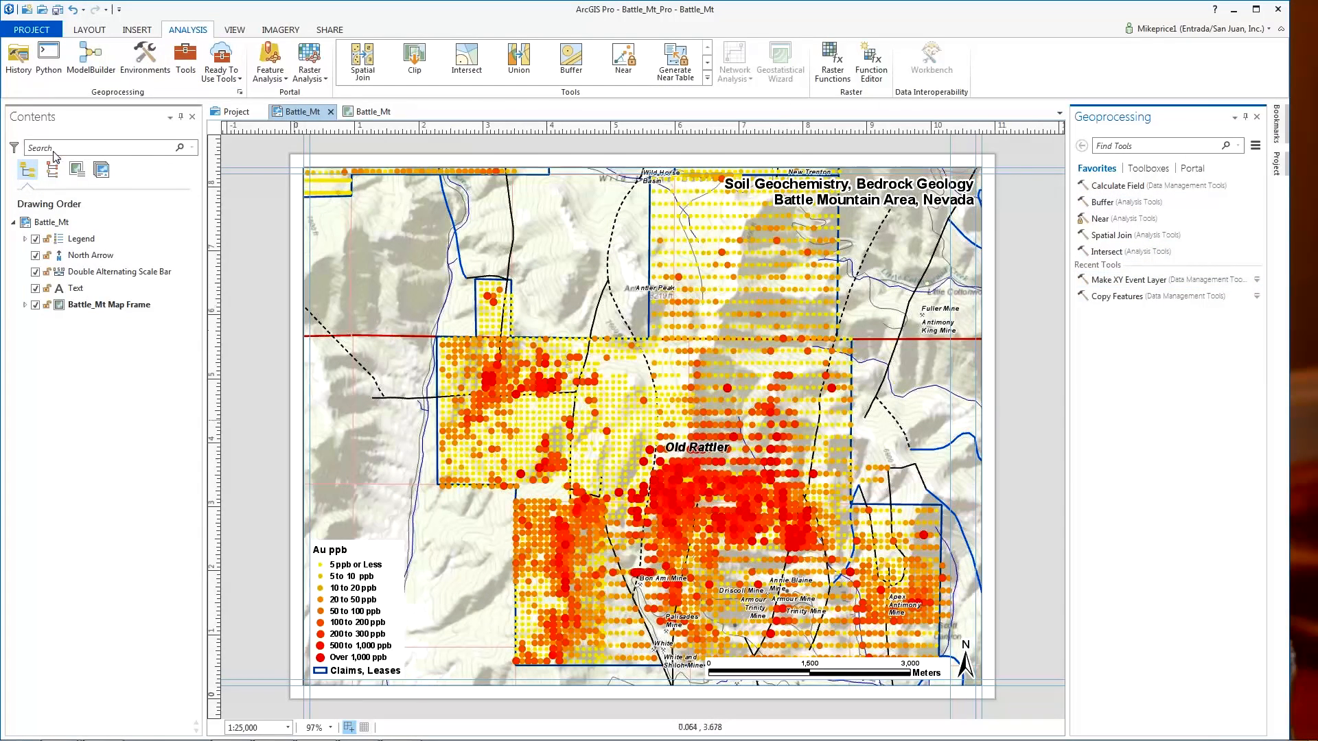
click(238, 80)
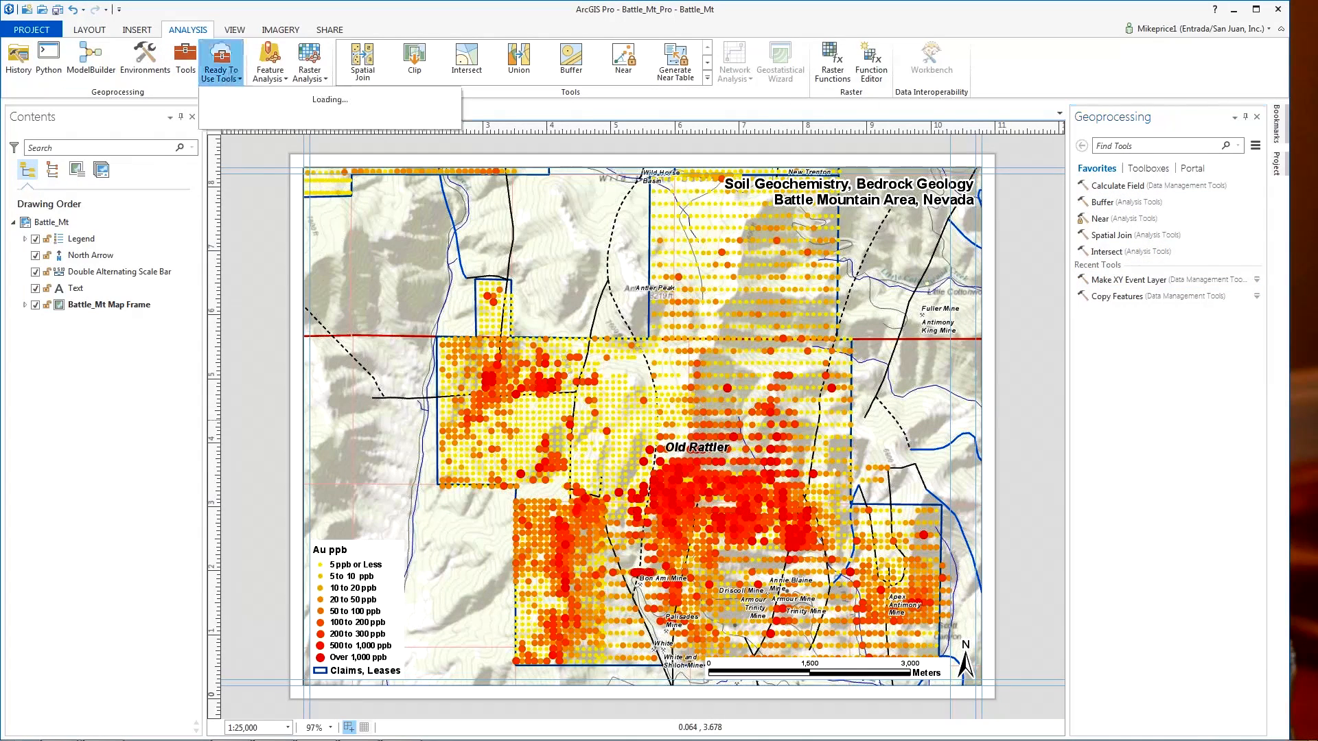
- Dismiss the Ready To Use Tools gallery to reveal the Battle_Mt layout
click(187, 58)
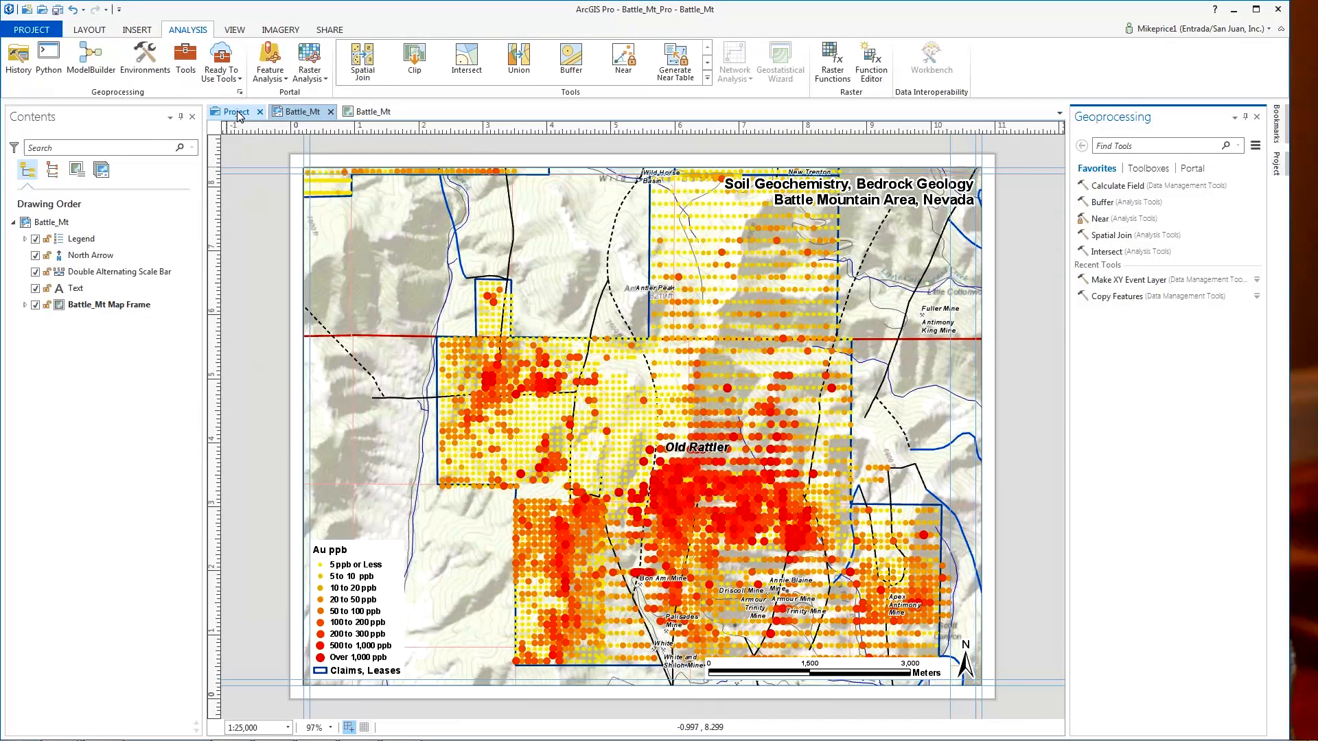
- Close the Geoprocessing pane, expand Toolboxes in the Project pane, then auto-hide it
click(1257, 117)
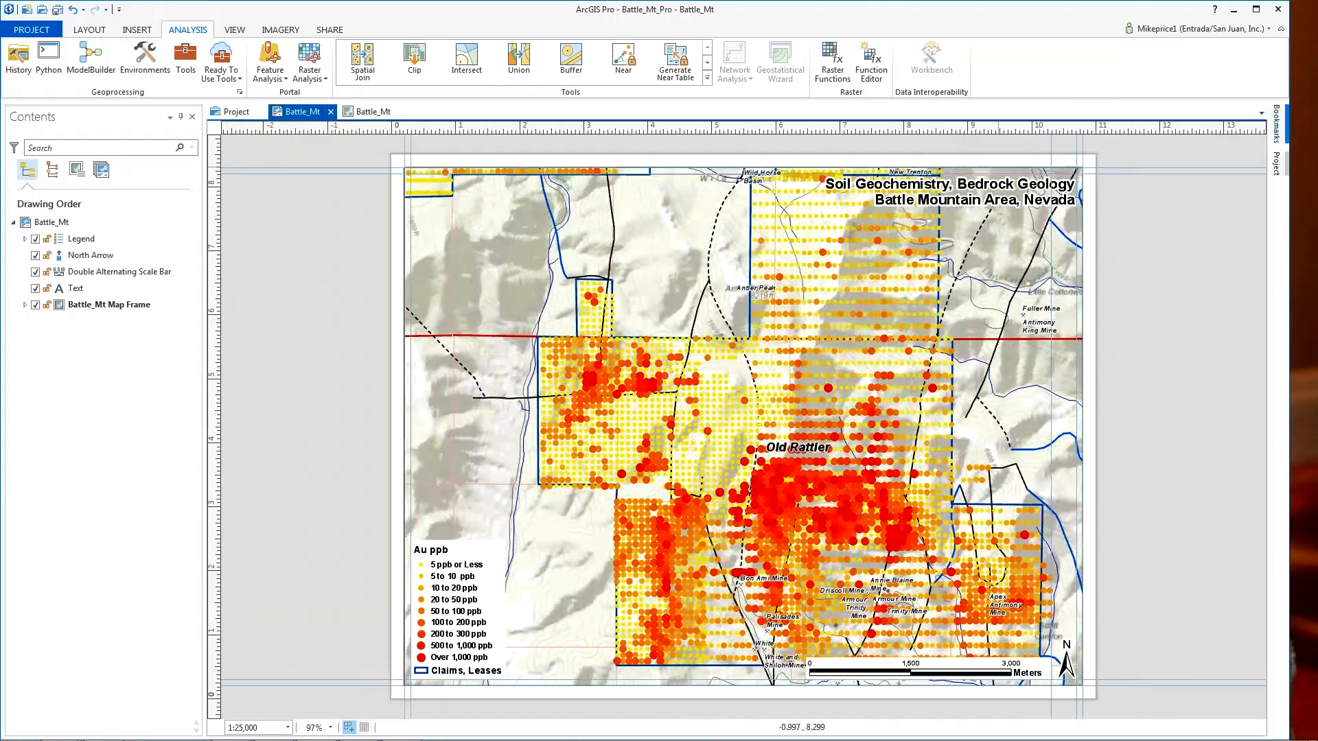
click(1277, 166)
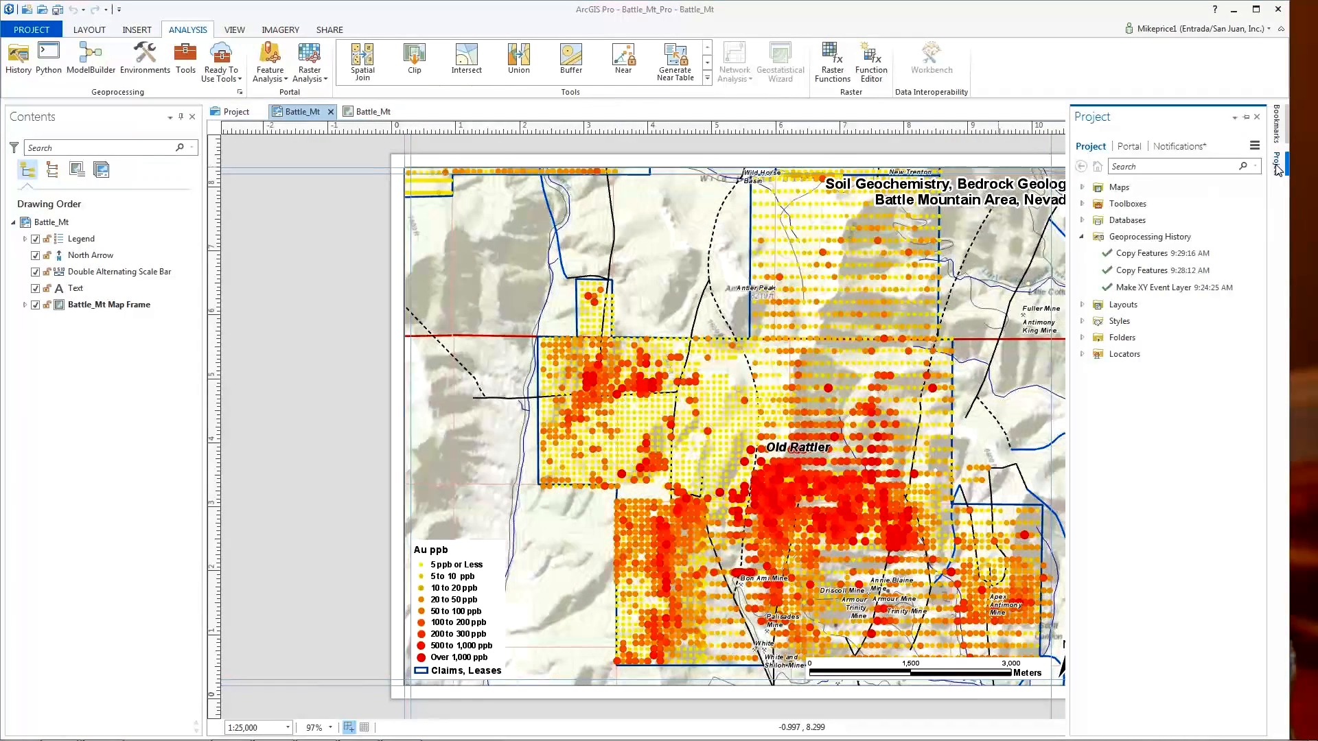
click(1083, 204)
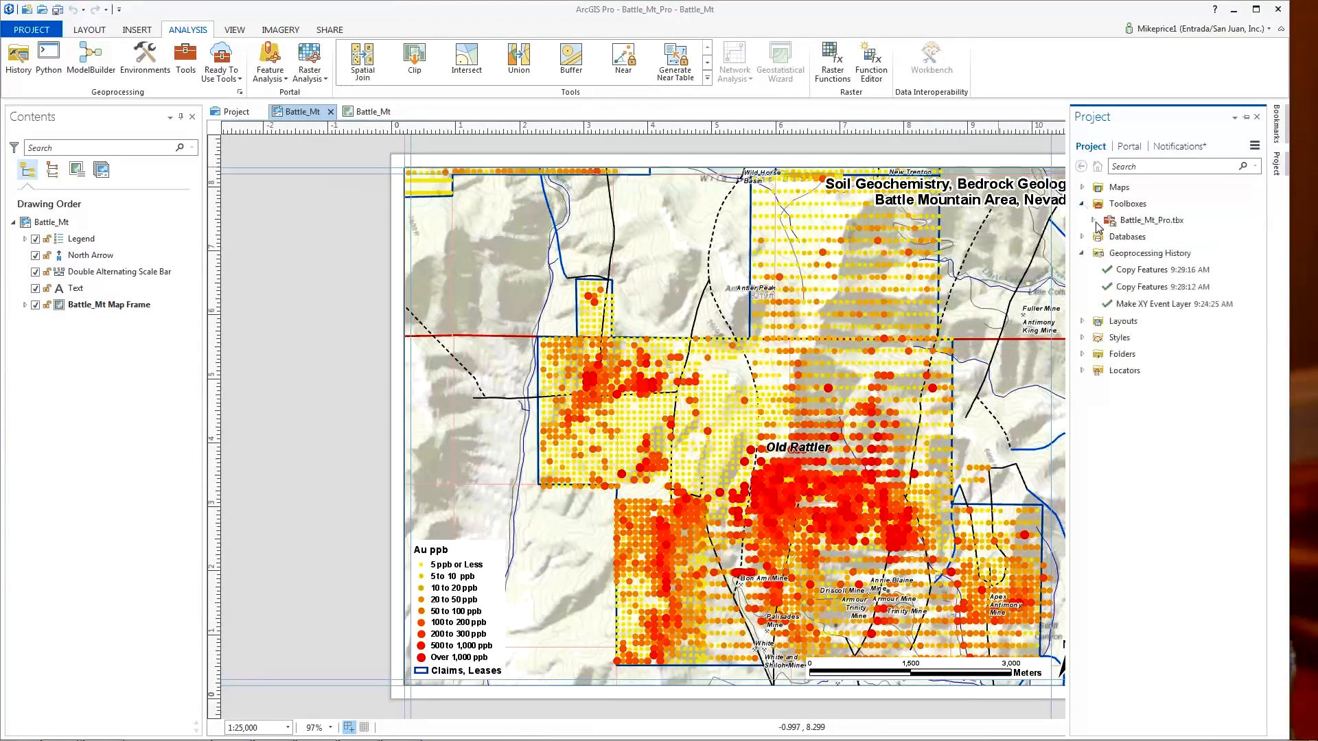
click(1236, 121)
click(1236, 118)
click(1252, 119)
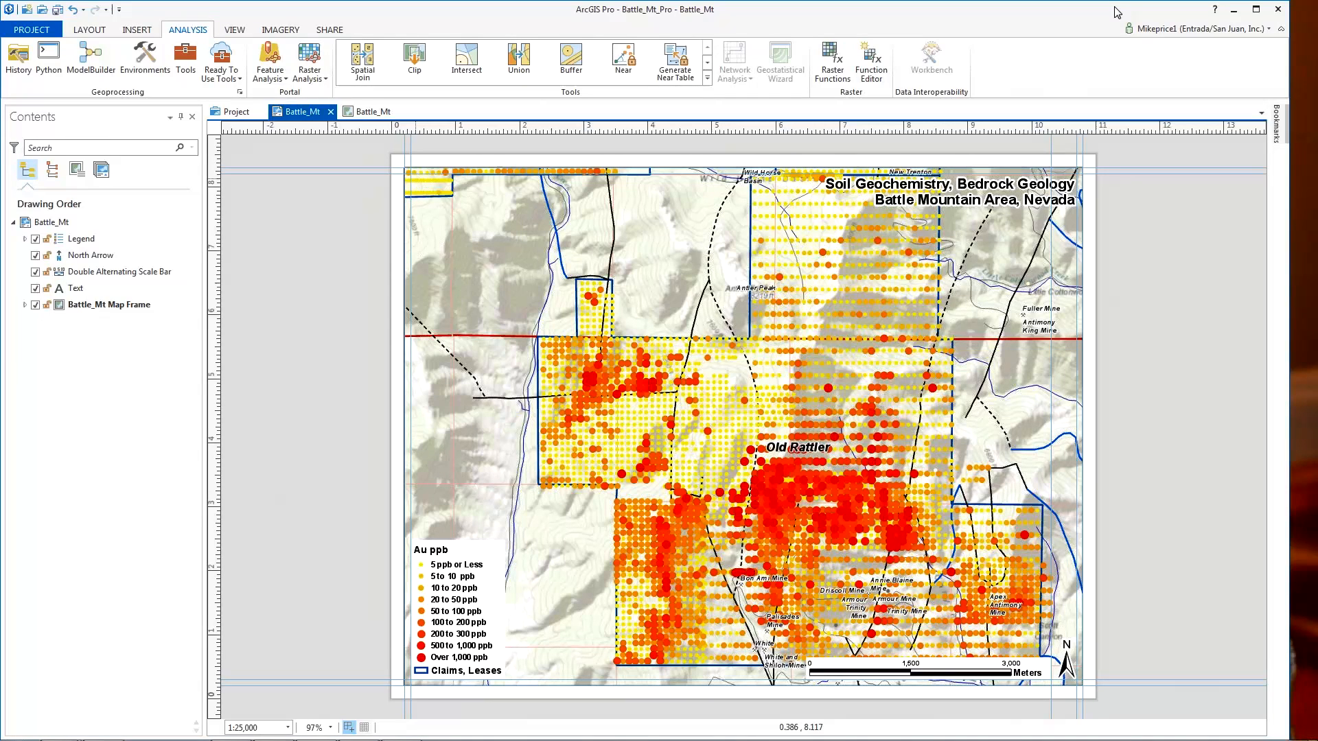
- Open Battle_Mt_MUG_Part_2_Short.pptx from MUG > Graphics and advance to Today's Agenda
mouse_move(501, 740)
mouse_move(107, 735)
click(104, 729)
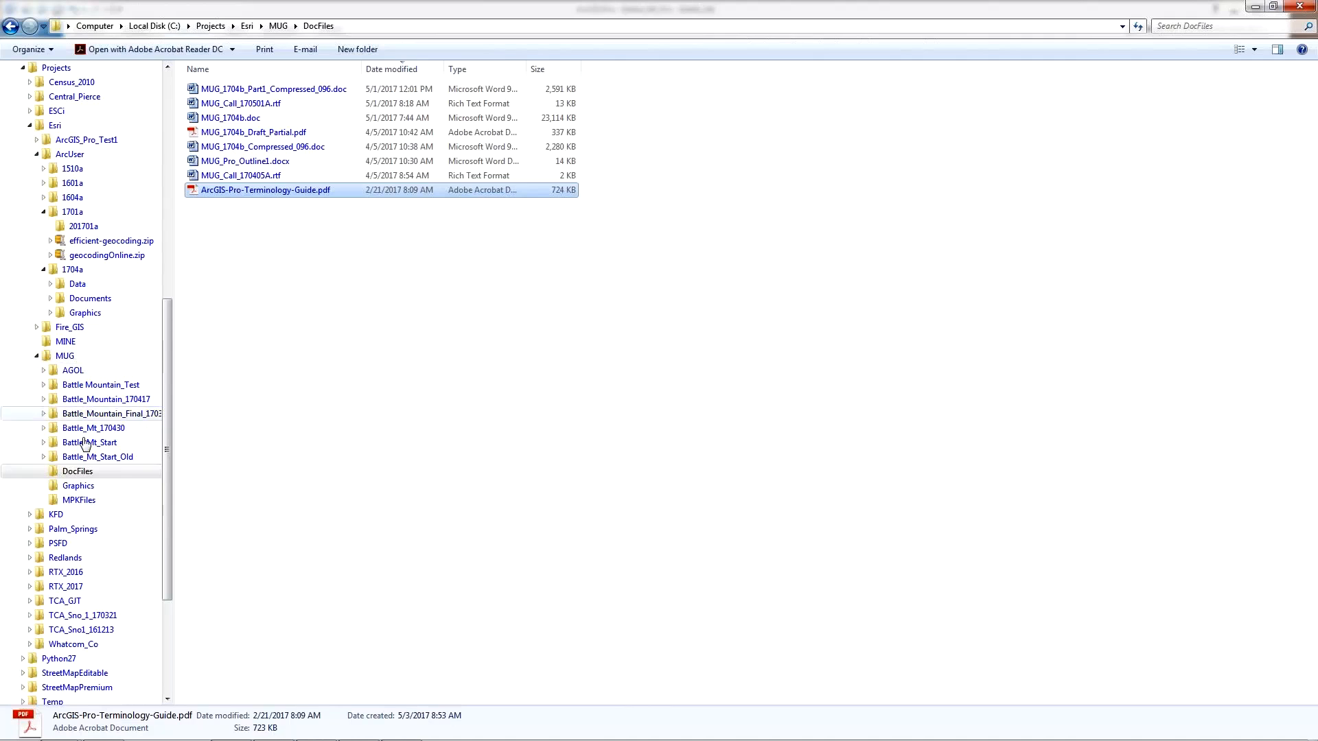
click(71, 487)
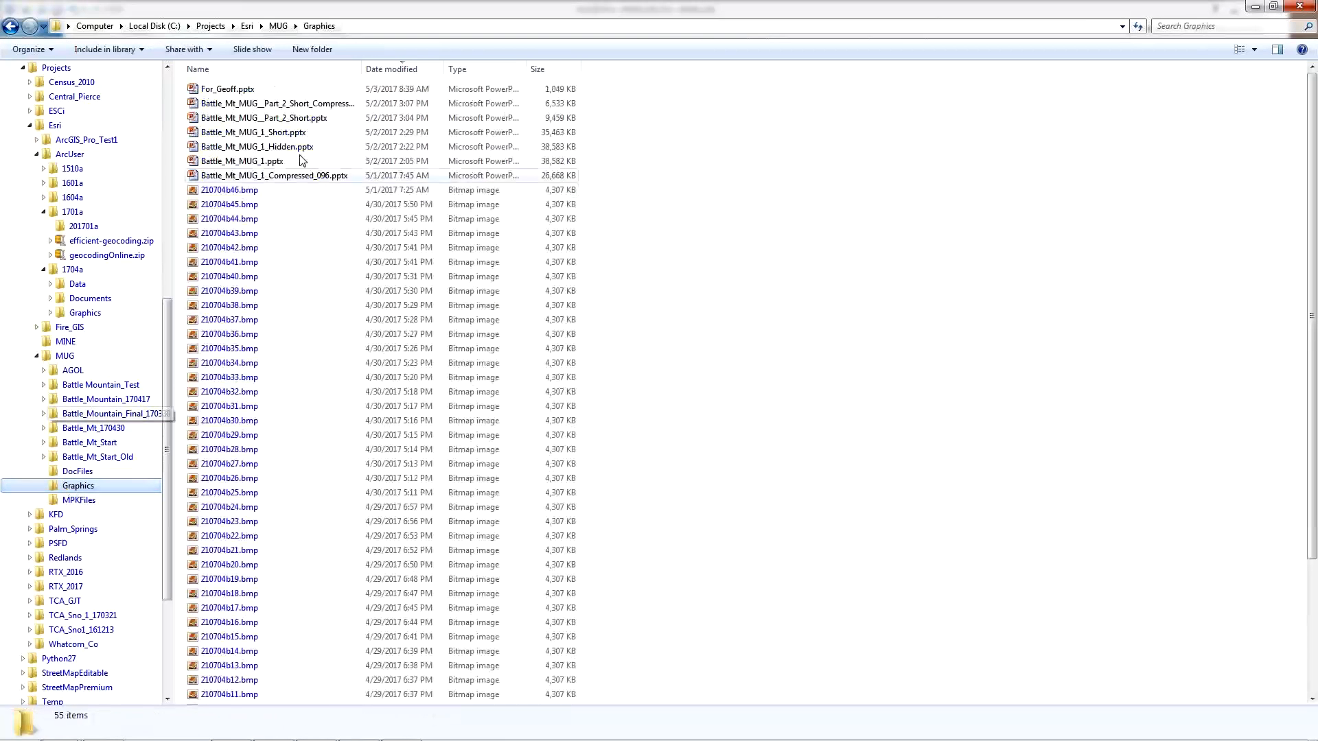
double_click(193, 118)
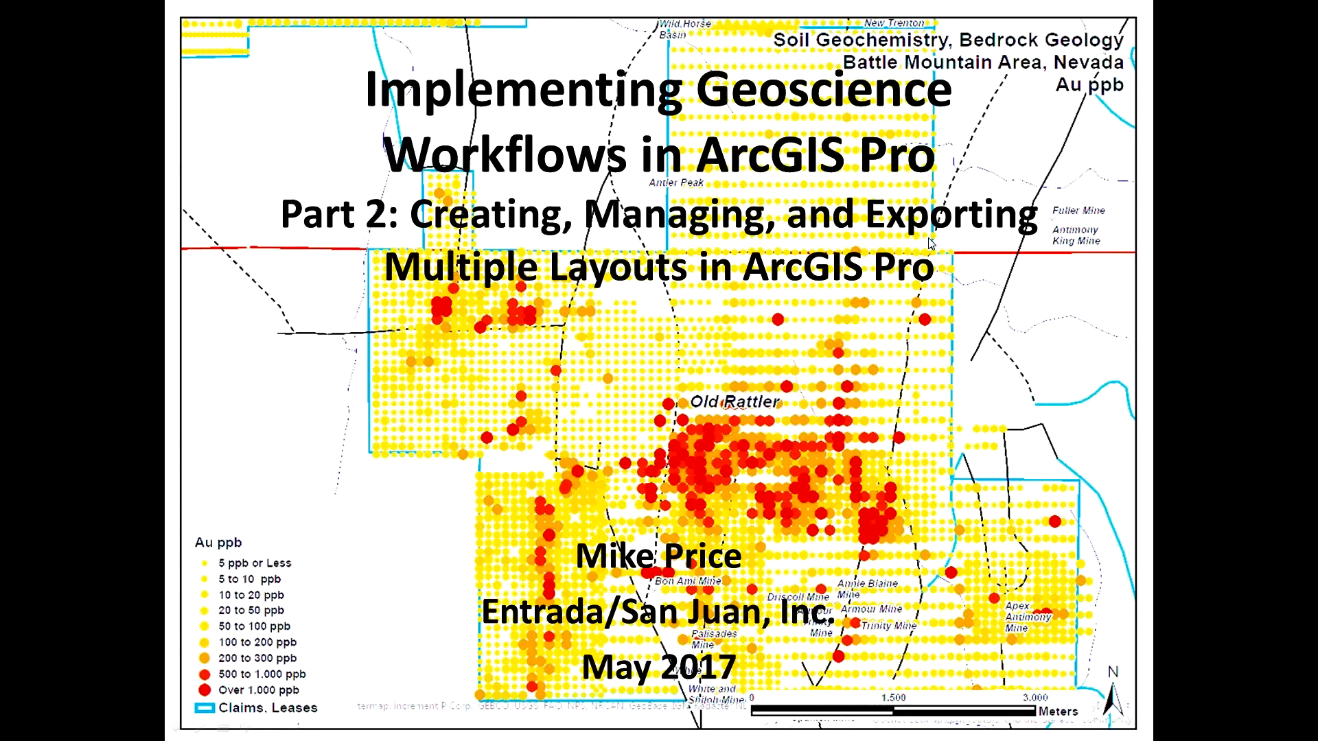
key(Right)
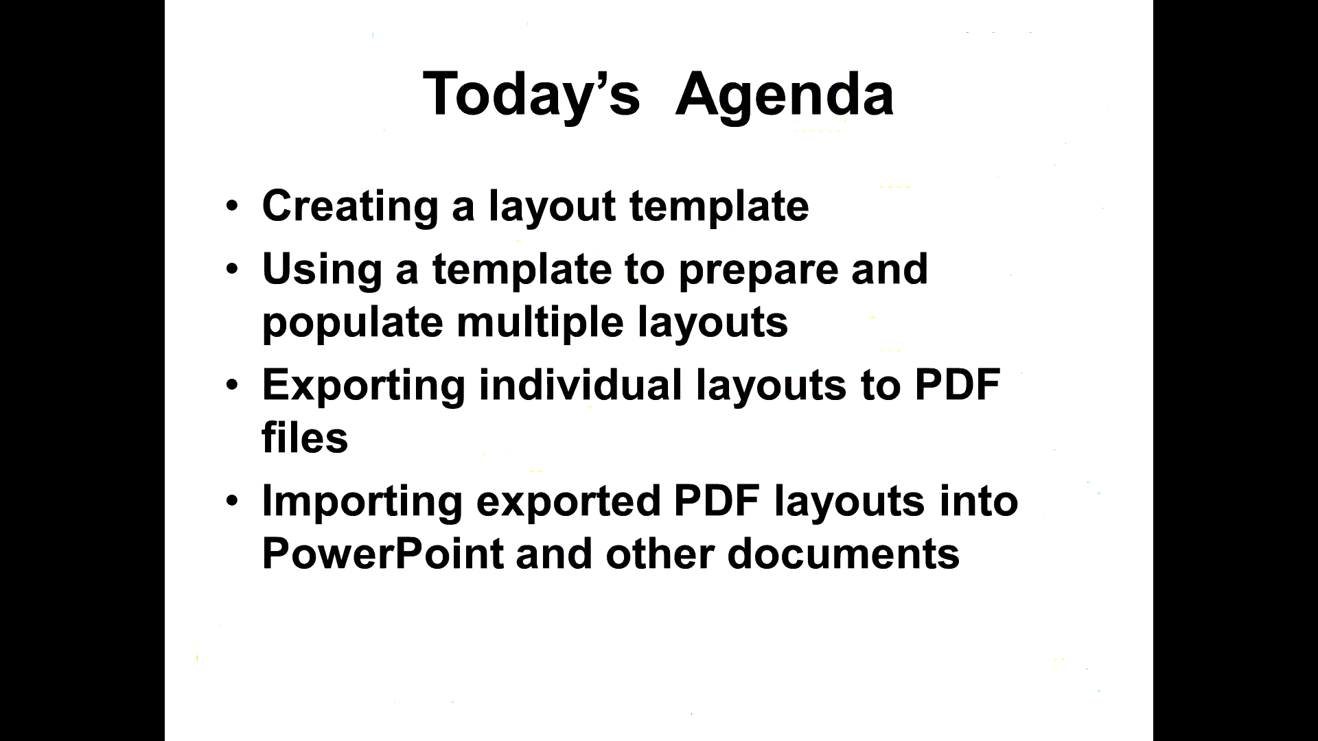